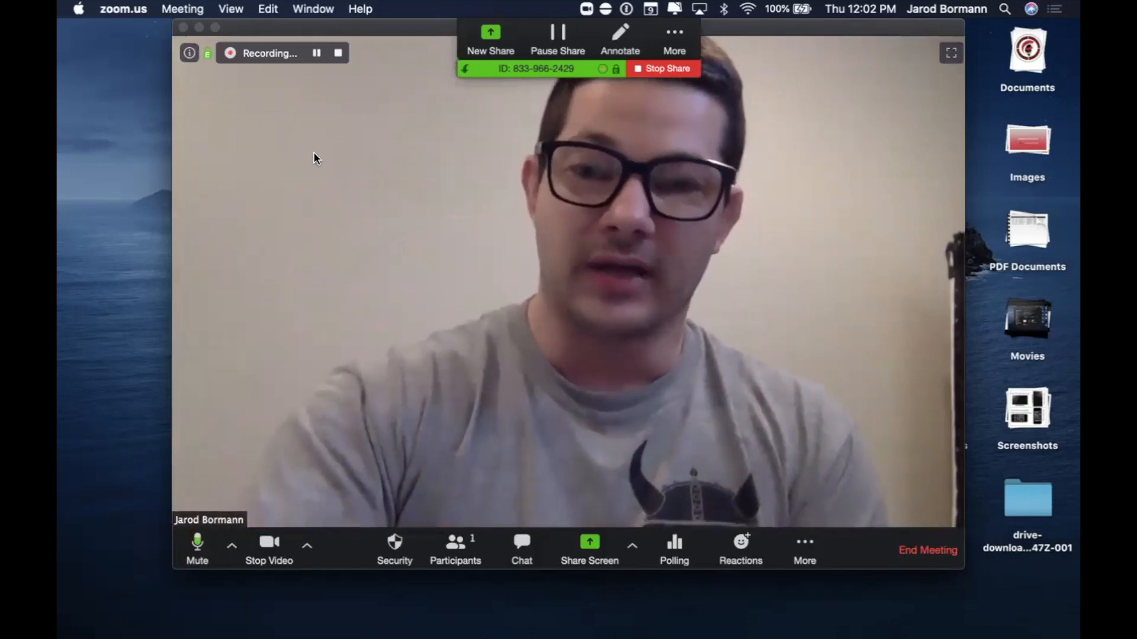
# - Open iMovie and dismiss its What's New welcome screen
pyautogui.press('F4')
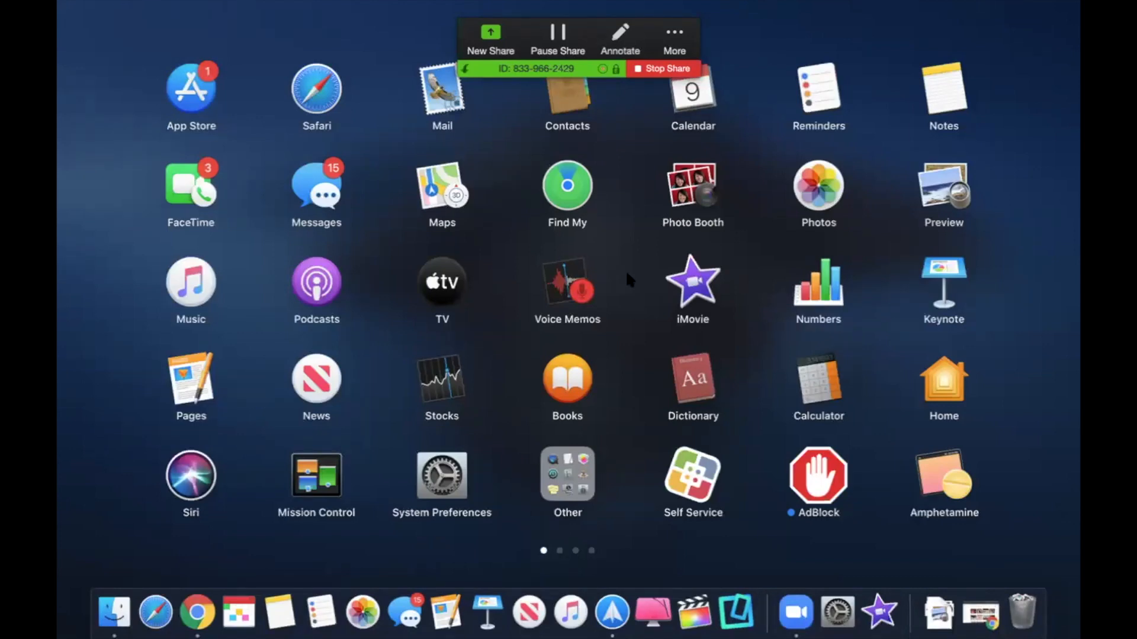
pyautogui.hscroll(5, 627, 275)
pyautogui.hscroll(-5, 628, 277)
pyautogui.click(697, 285)
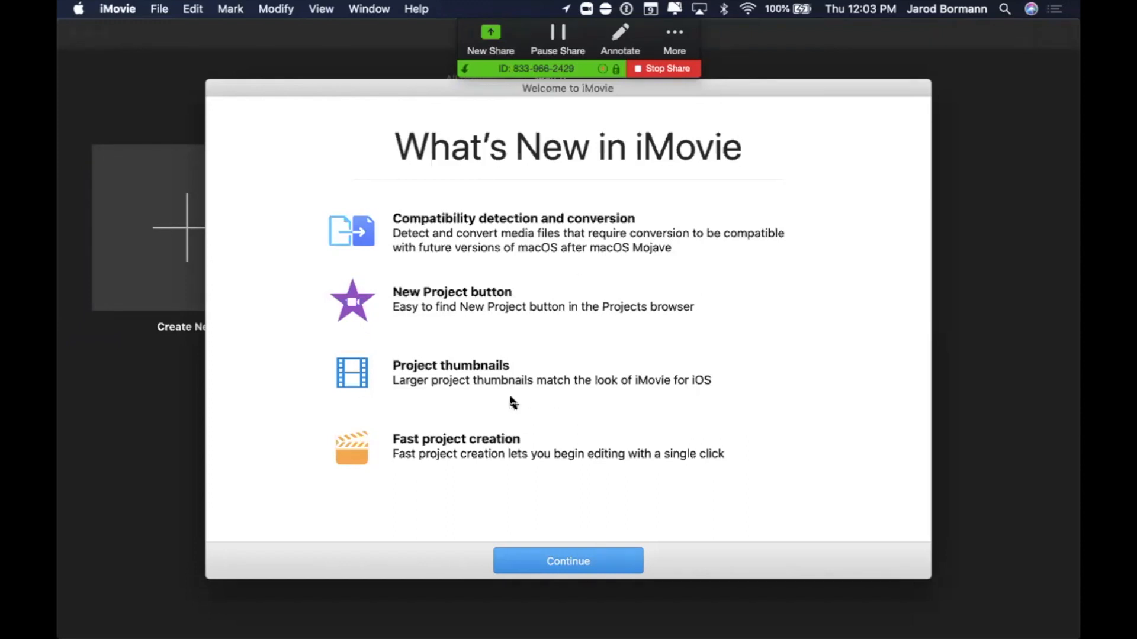
pyautogui.click(559, 562)
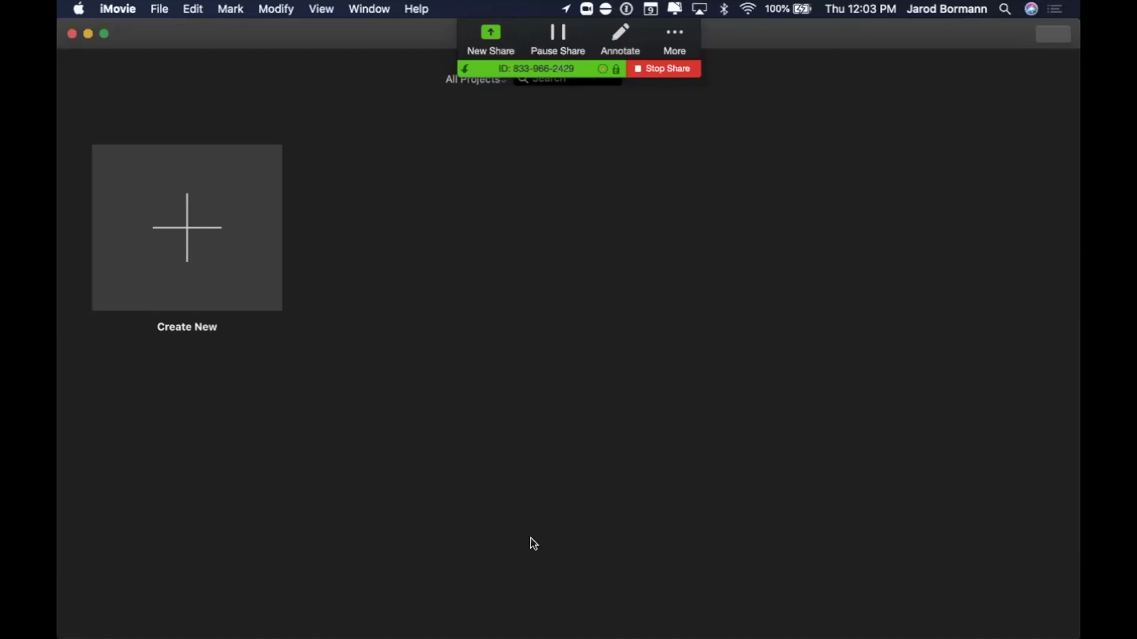
# - Create a new project of the Movie type
pyautogui.click(187, 235)
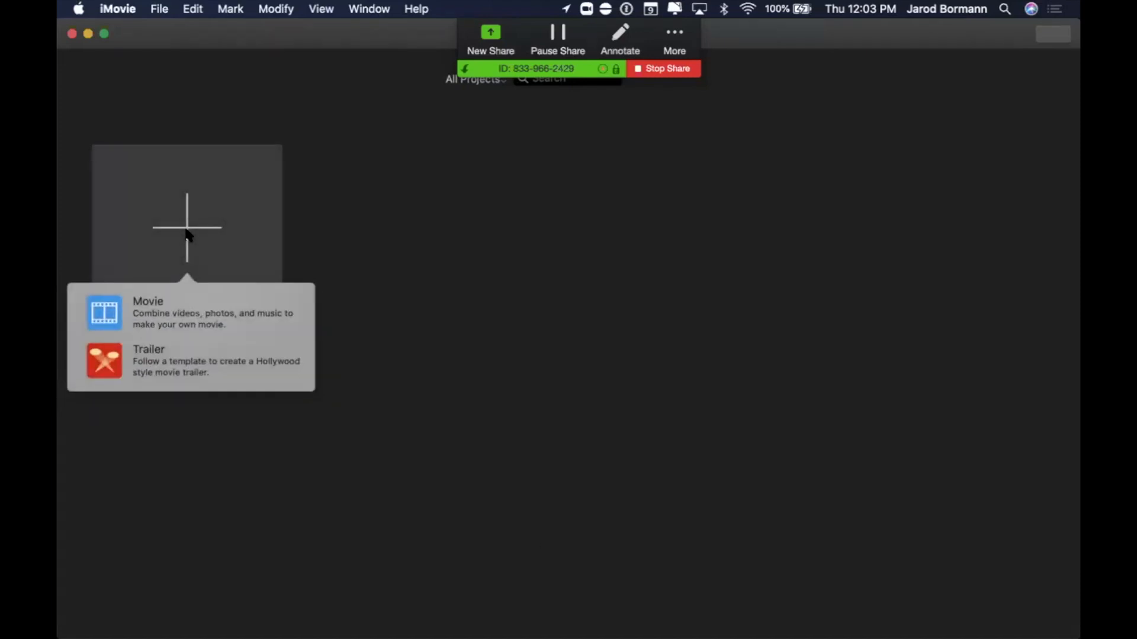
pyautogui.click(155, 308)
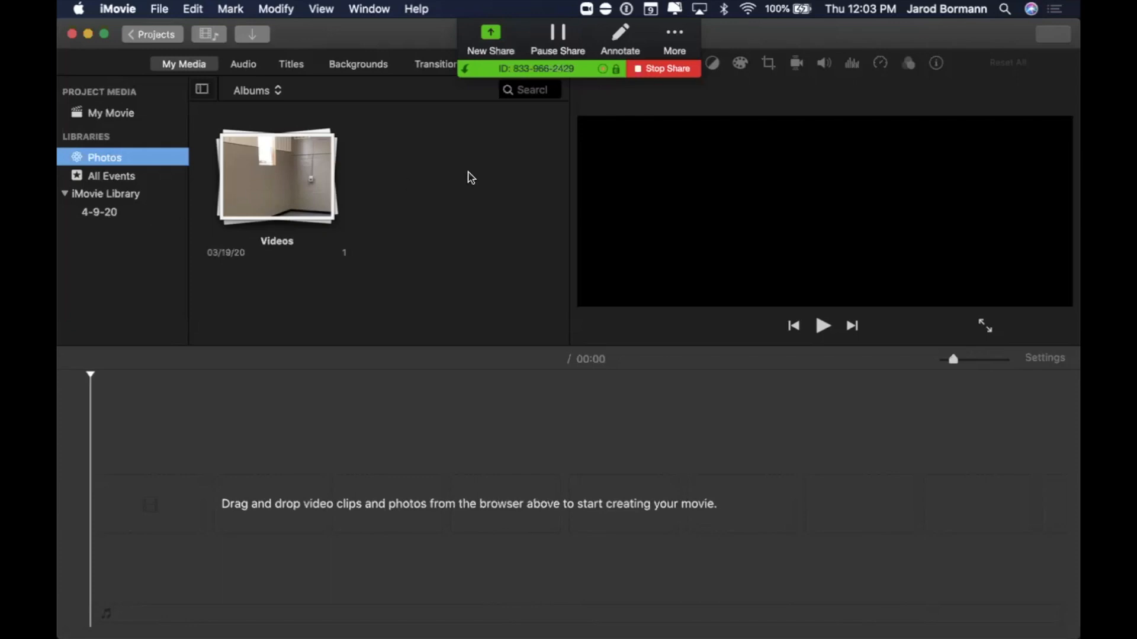
pyautogui.click(429, 155)
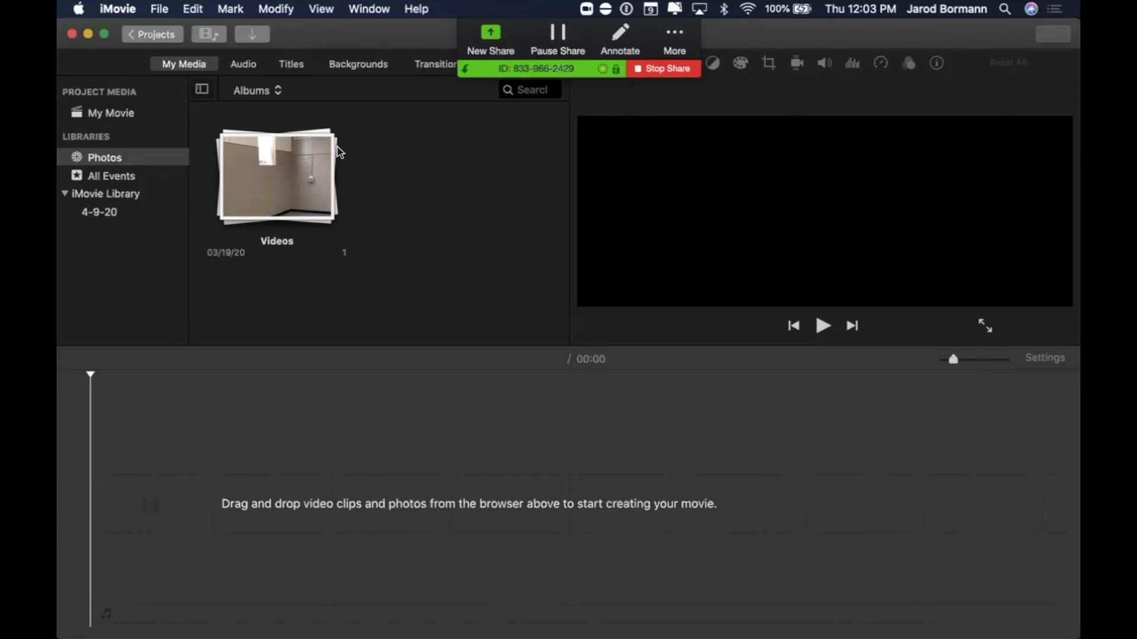
# - Examine the library events and the available audio, titles, maps and backgrounds, and transitions
pyautogui.click(102, 179)
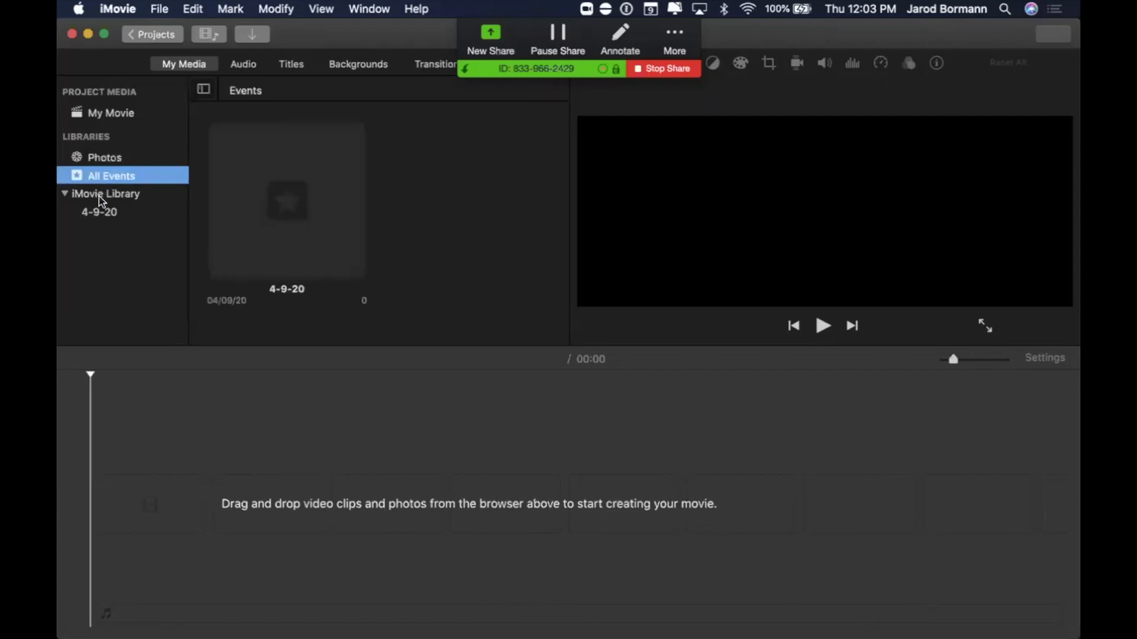
pyautogui.click(100, 213)
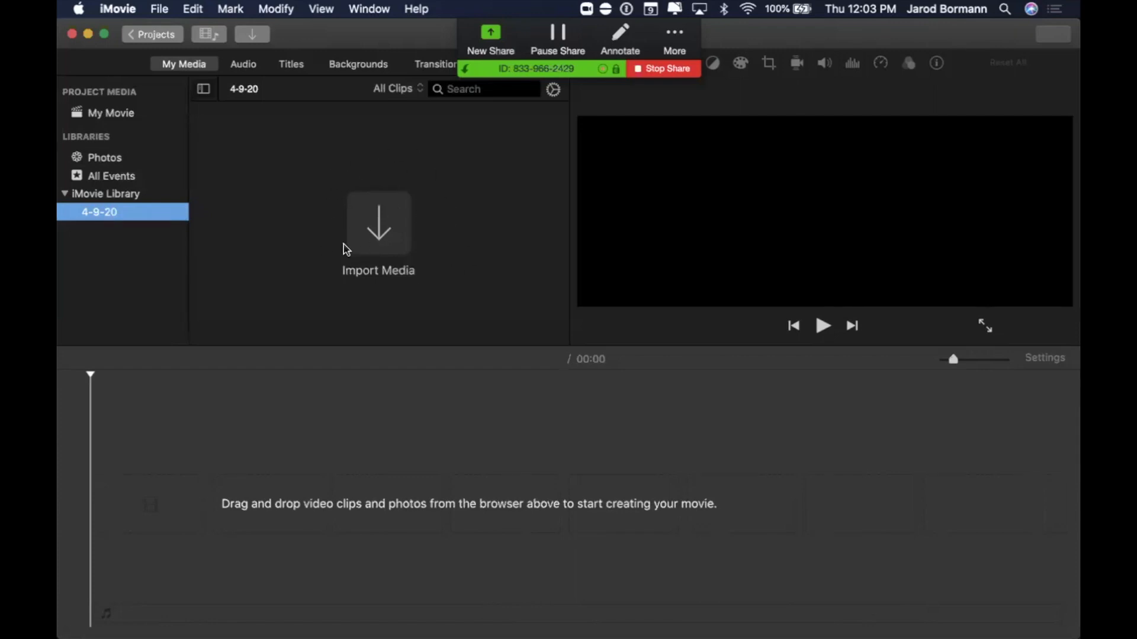
pyautogui.click(244, 66)
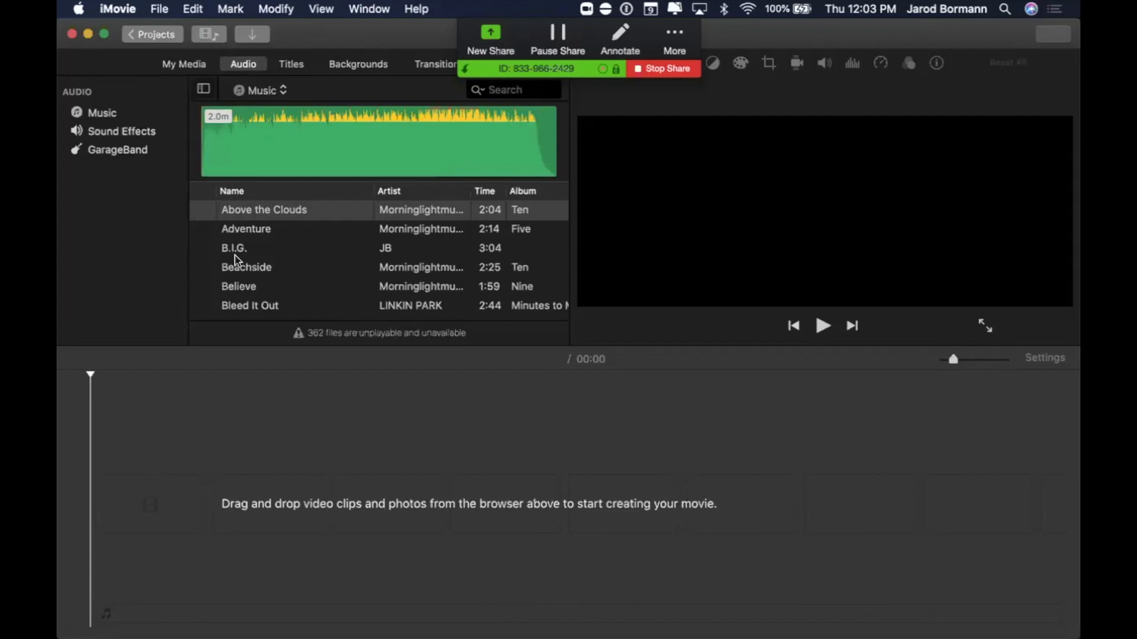
pyautogui.click(280, 125)
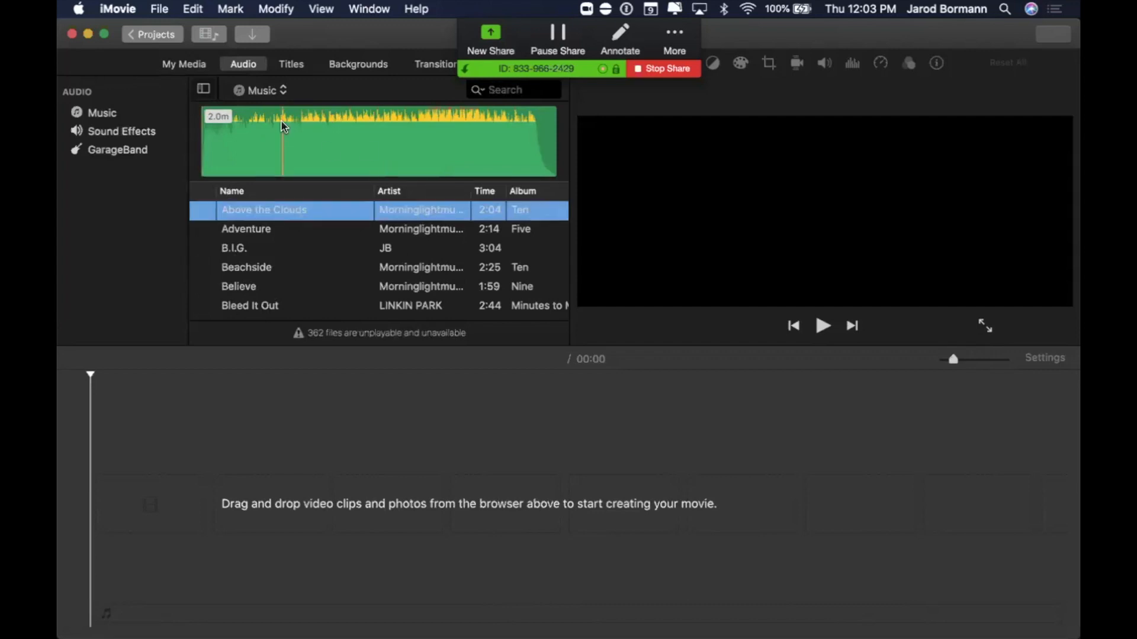
pyautogui.click(291, 65)
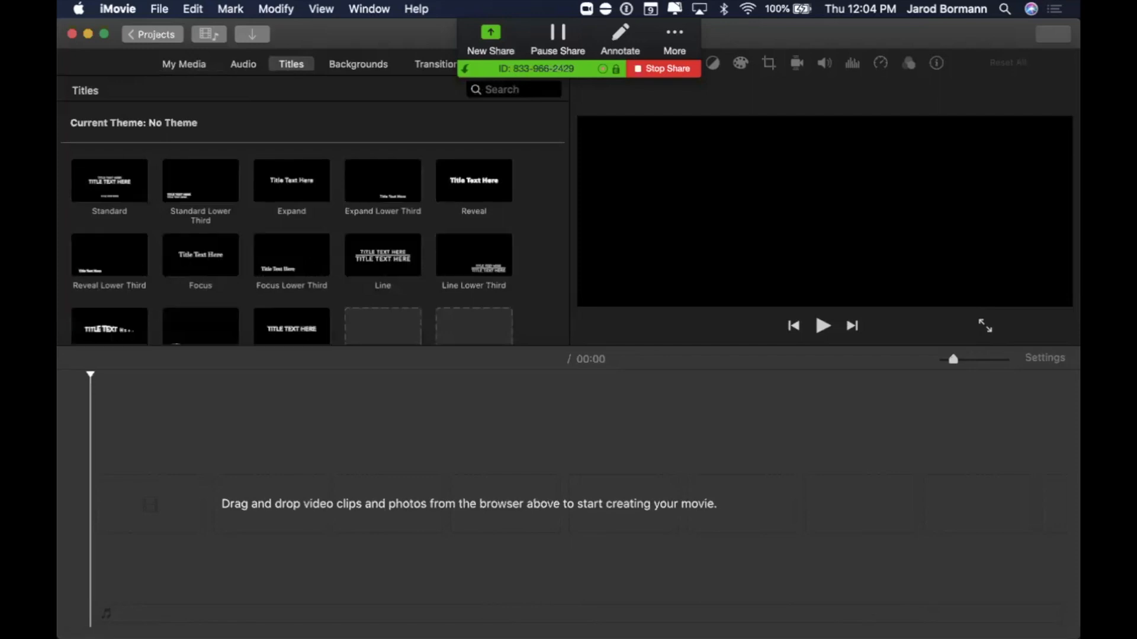
pyautogui.click(356, 66)
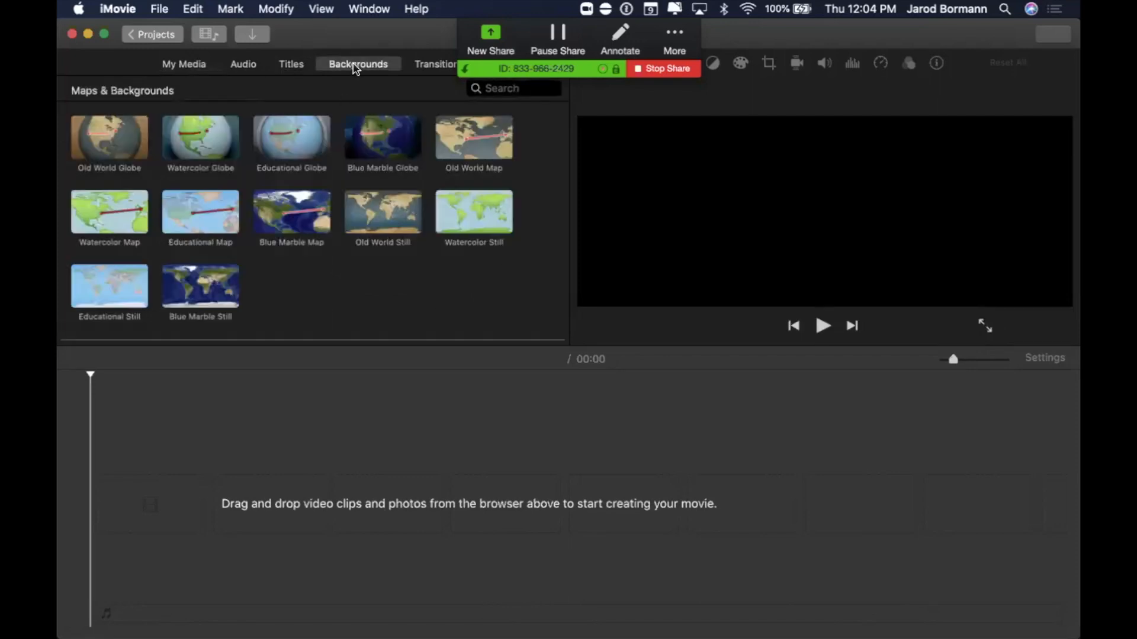
pyautogui.scroll(-2, 325, 283)
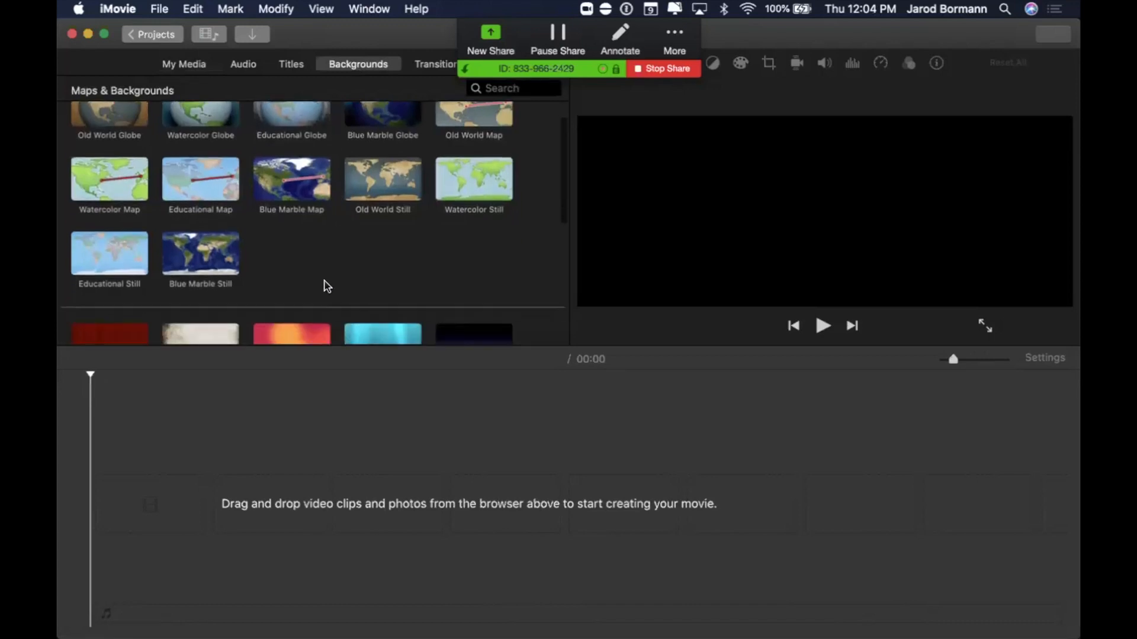
pyautogui.scroll(-5, 327, 286)
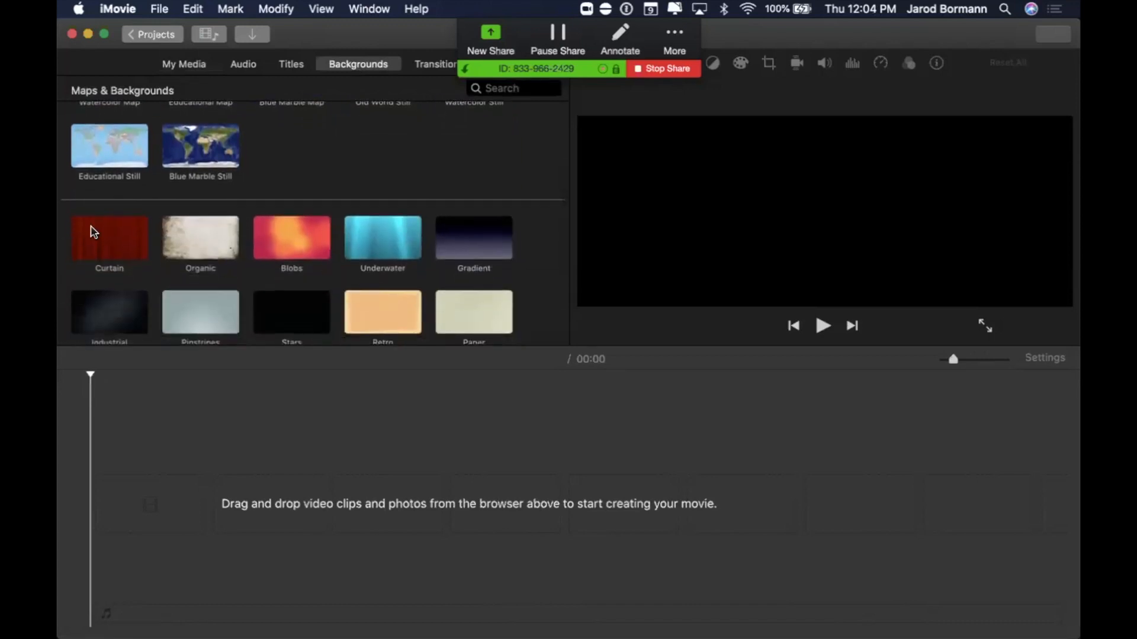
pyautogui.scroll(-2, 173, 261)
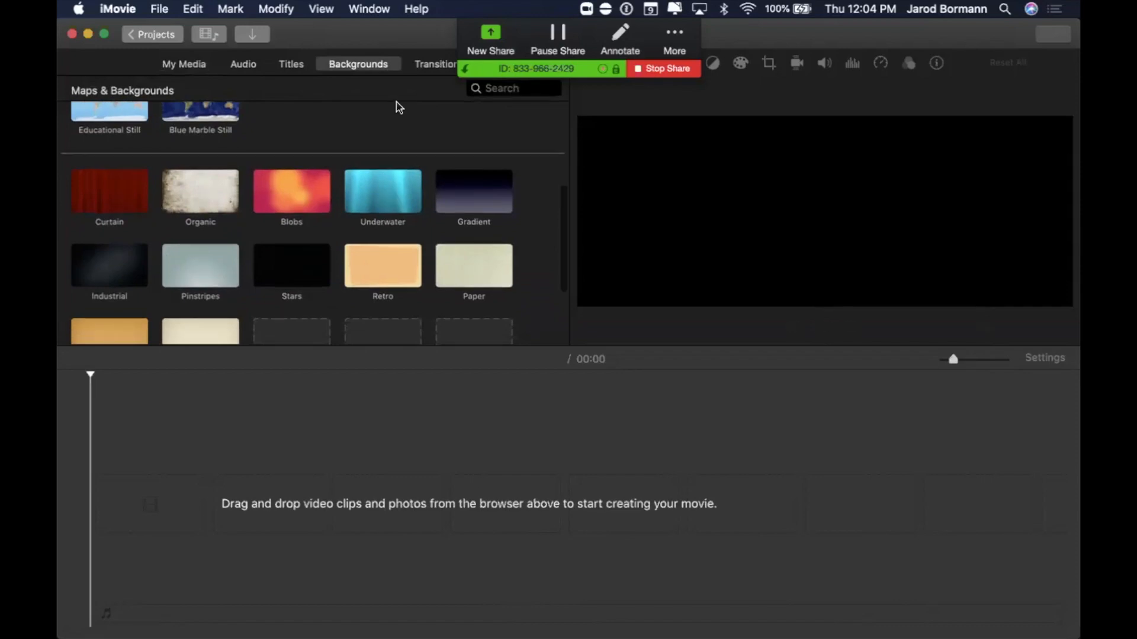
pyautogui.scroll(8, 397, 108)
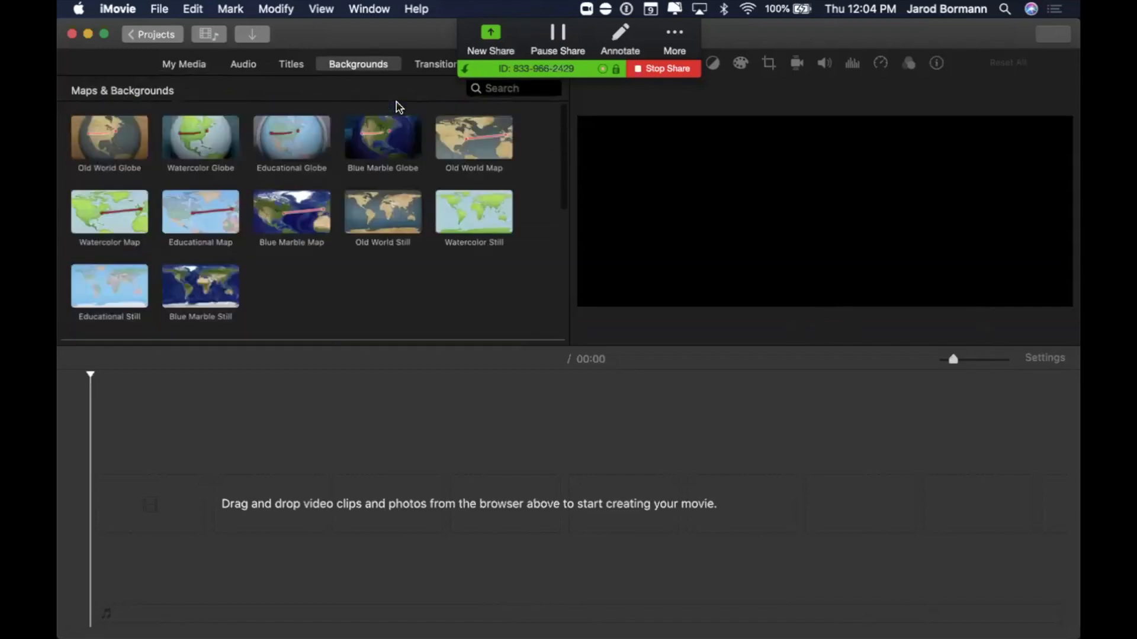
pyautogui.click(435, 65)
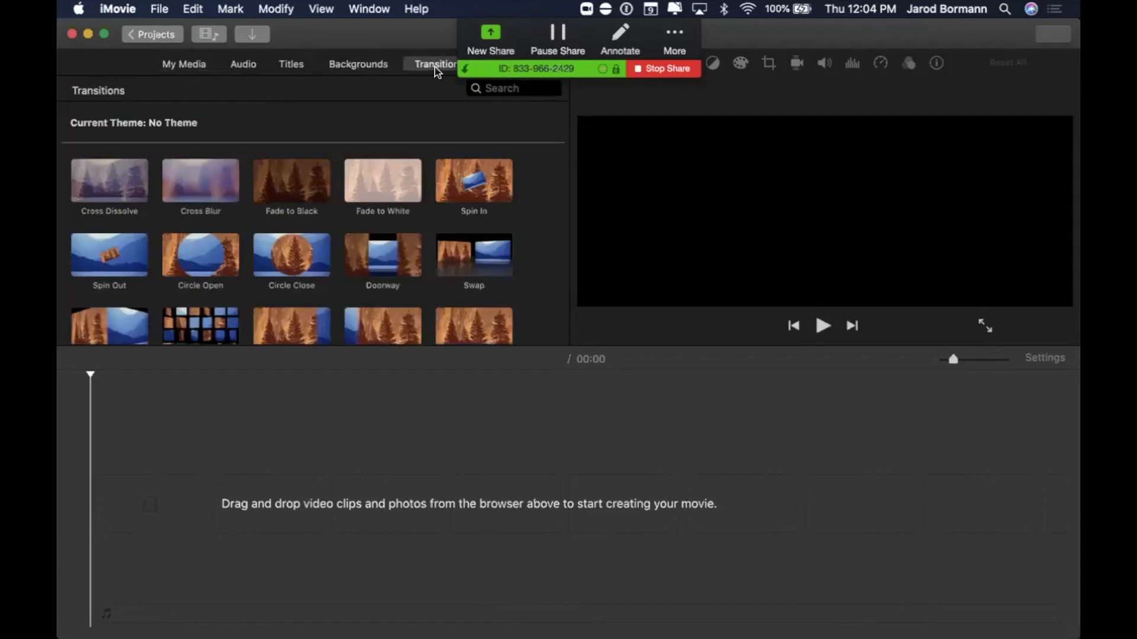
pyautogui.moveTo(749, 41)
pyautogui.mouseDown()
pyautogui.moveTo(751, 76)
pyautogui.moveTo(750, 36)
pyautogui.mouseUp()
# - Start a media import into the 4-9-20 event and allow access to the Desktop folder
pyautogui.click(167, 67)
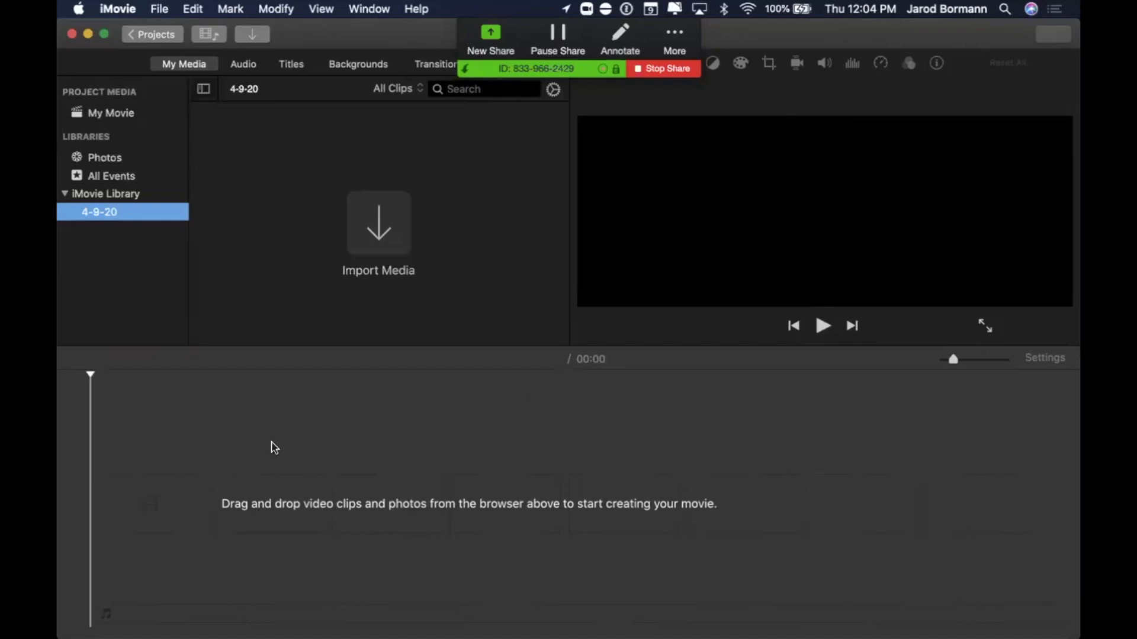
pyautogui.click(164, 424)
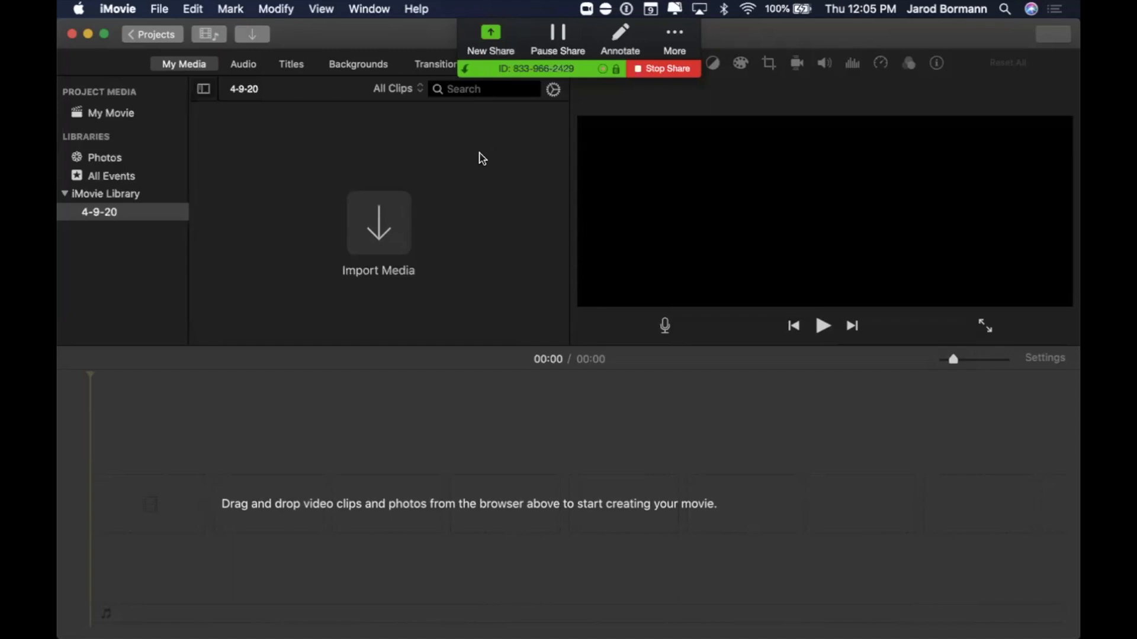
pyautogui.click(377, 230)
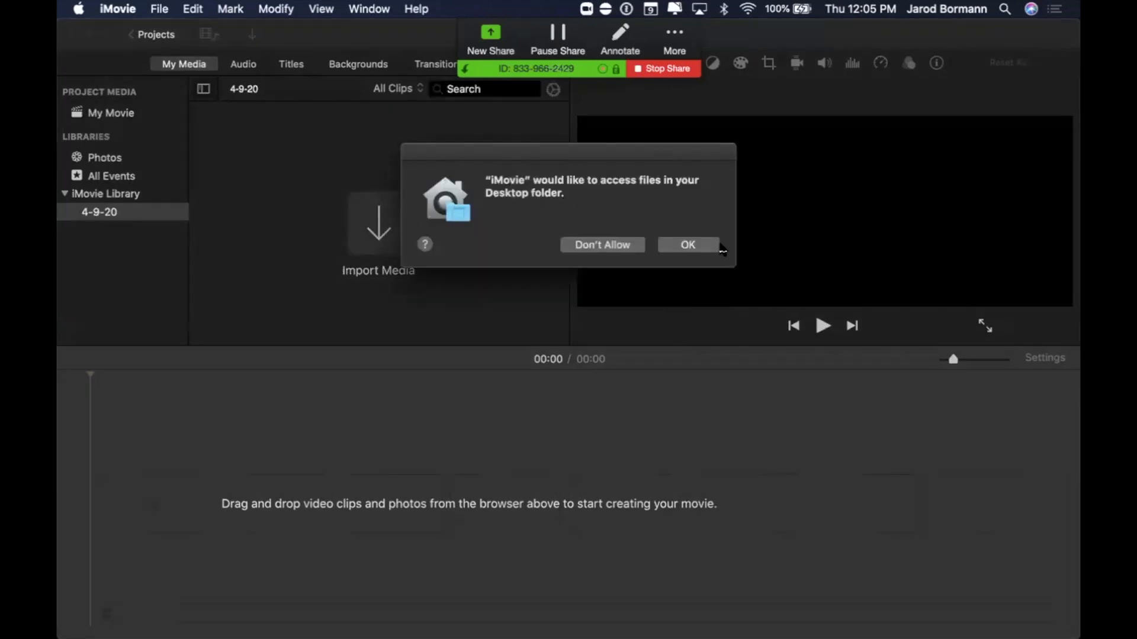
pyautogui.click(687, 246)
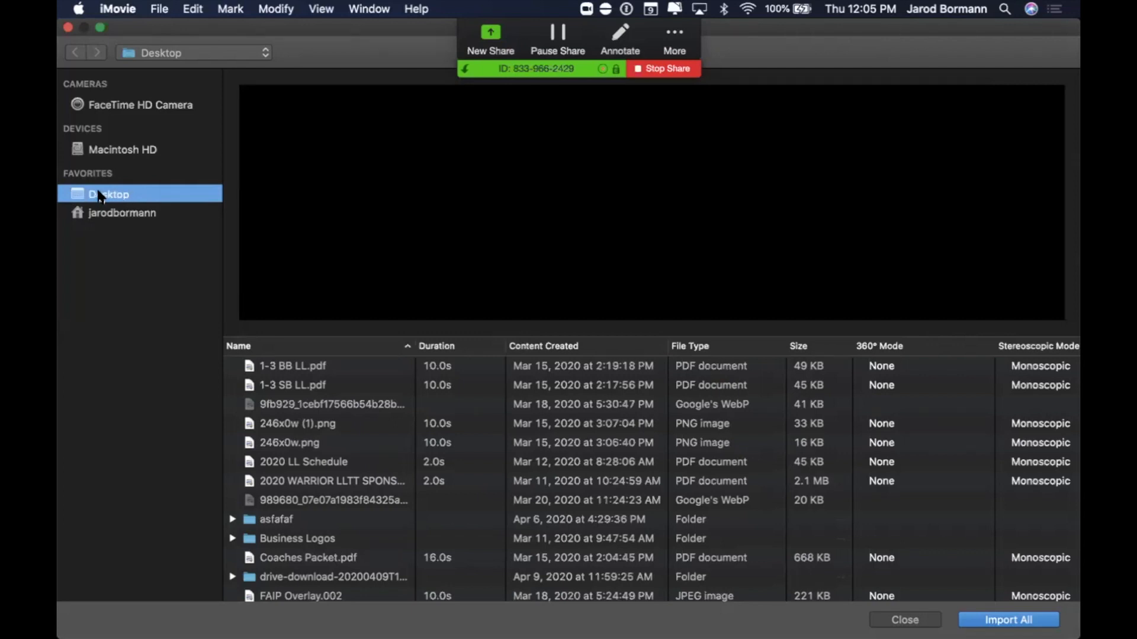
# - Import the five clips List 6.MOV through List 10.MOV from the drive-download folder on the Desktop
pyautogui.scroll(-3, 280, 499)
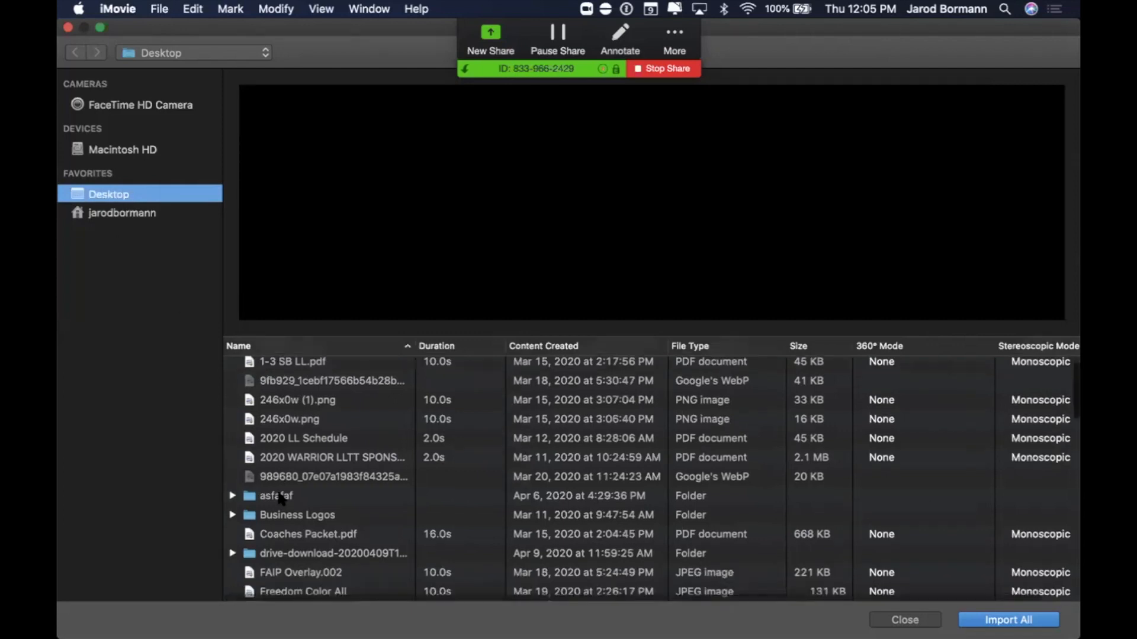
pyautogui.click(274, 524)
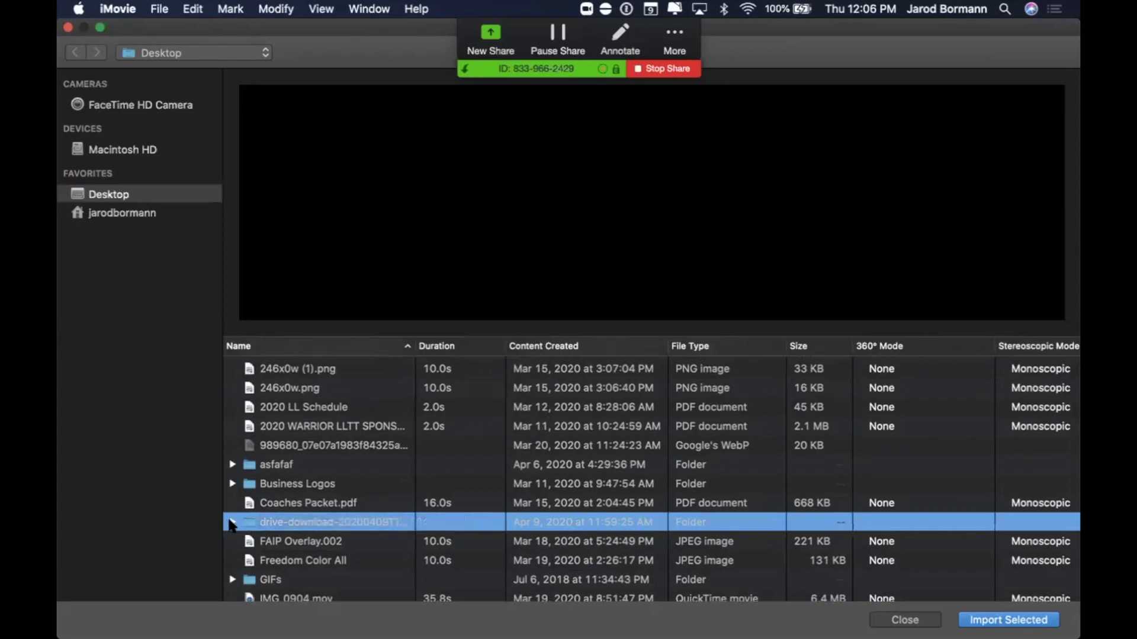
pyautogui.click(232, 522)
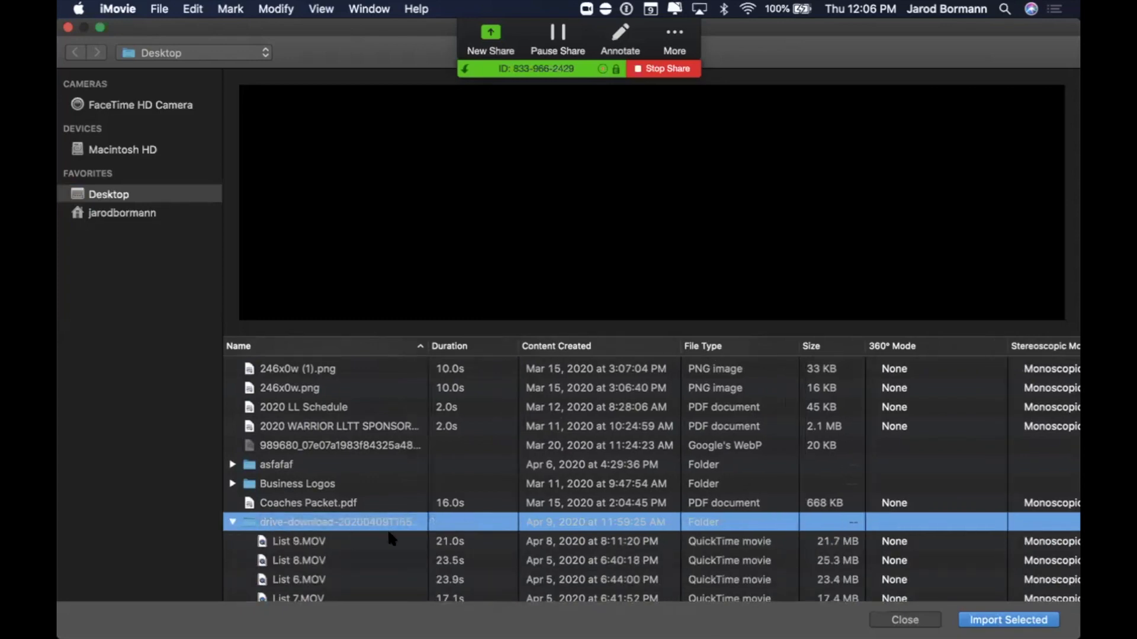
pyautogui.scroll(-3, 391, 538)
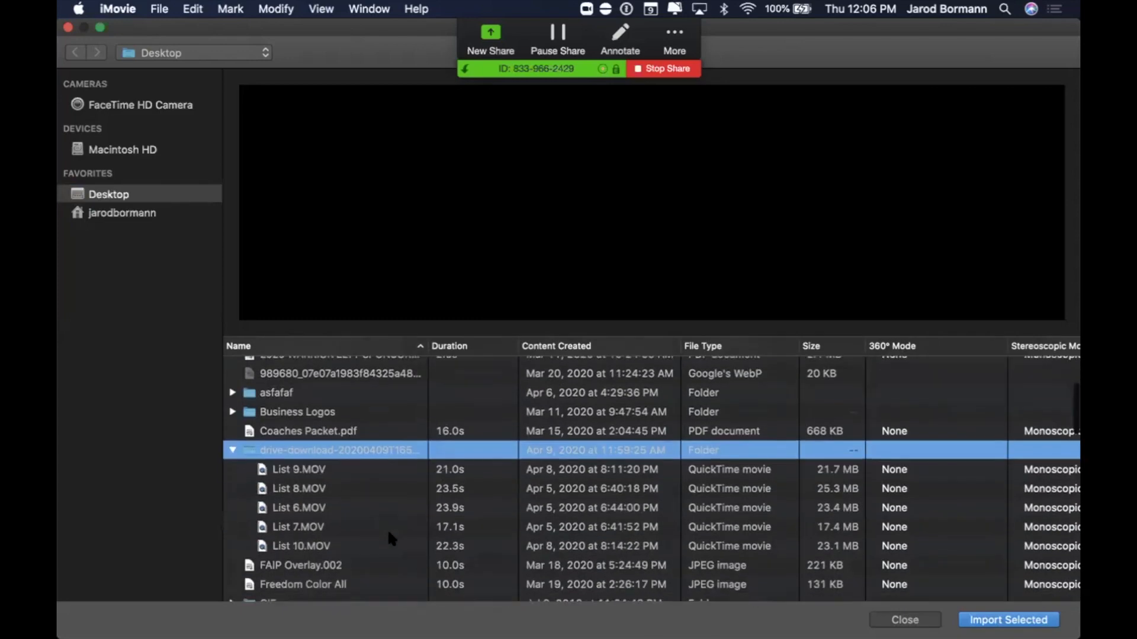
pyautogui.click(314, 471)
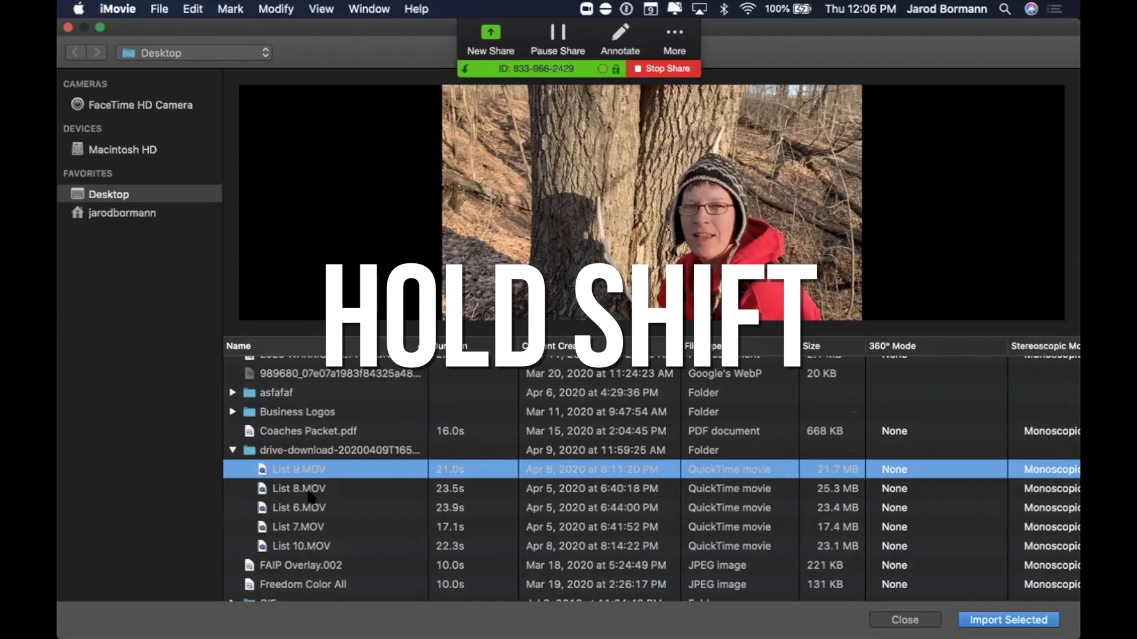
pyautogui.keyDown('shift'); pyautogui.click(302, 547); pyautogui.keyUp('shift')
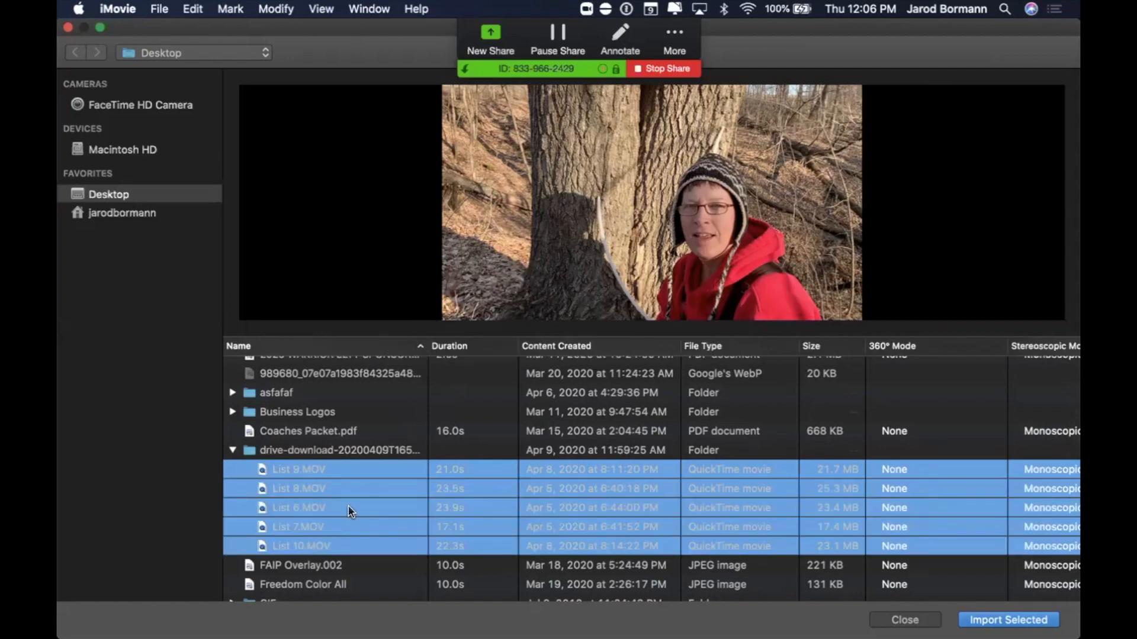
pyautogui.click(1004, 621)
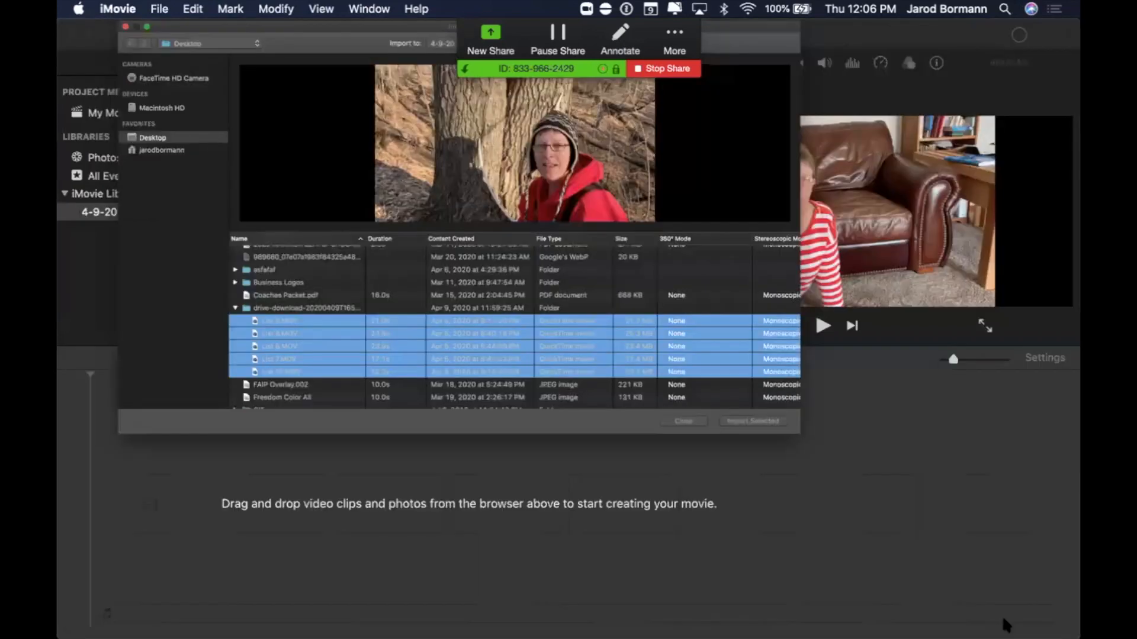
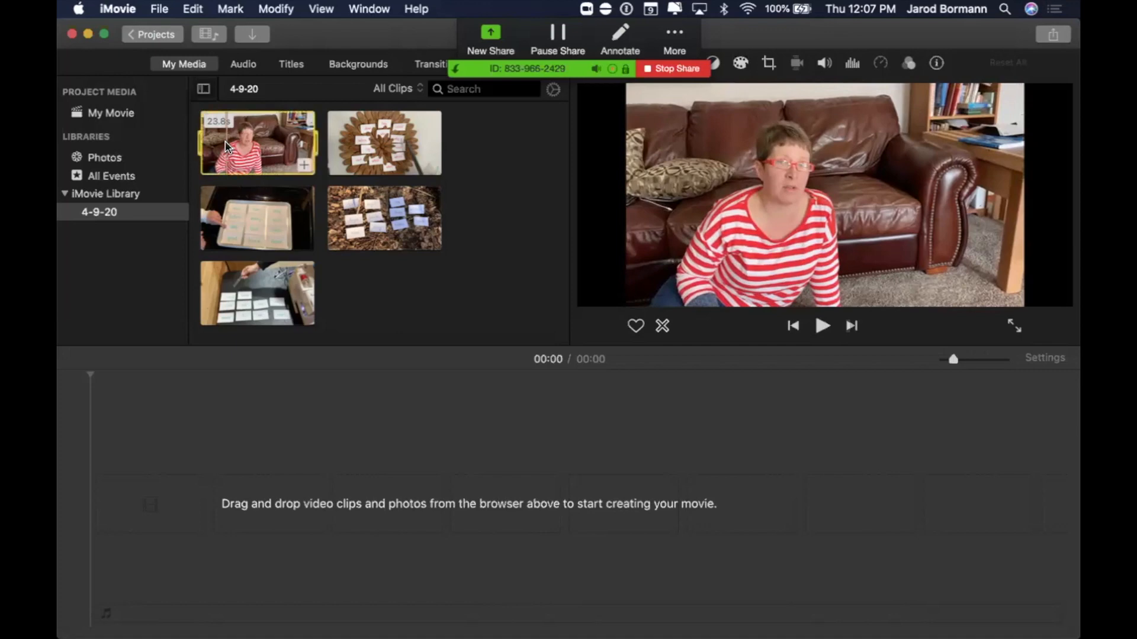
# - Place the 23.8 s couch clip at the start of the timeline and add the 17.1 s wooden-flower clip after it, previewing the latter first
pyautogui.moveTo(226, 146); pyautogui.dragTo(111, 516)
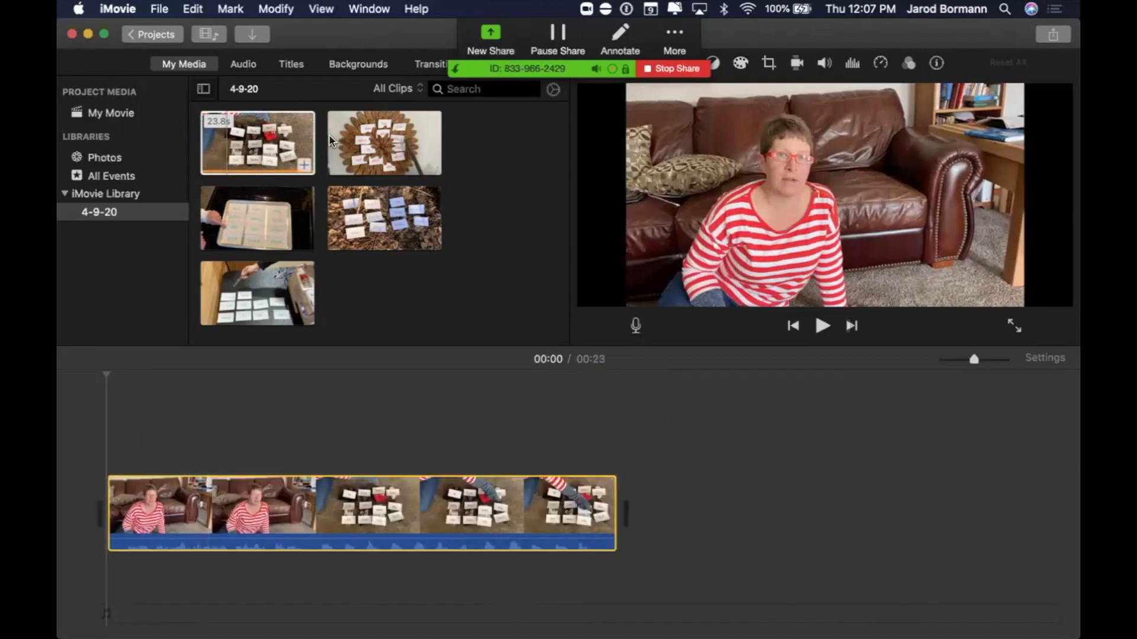
pyautogui.press('space')
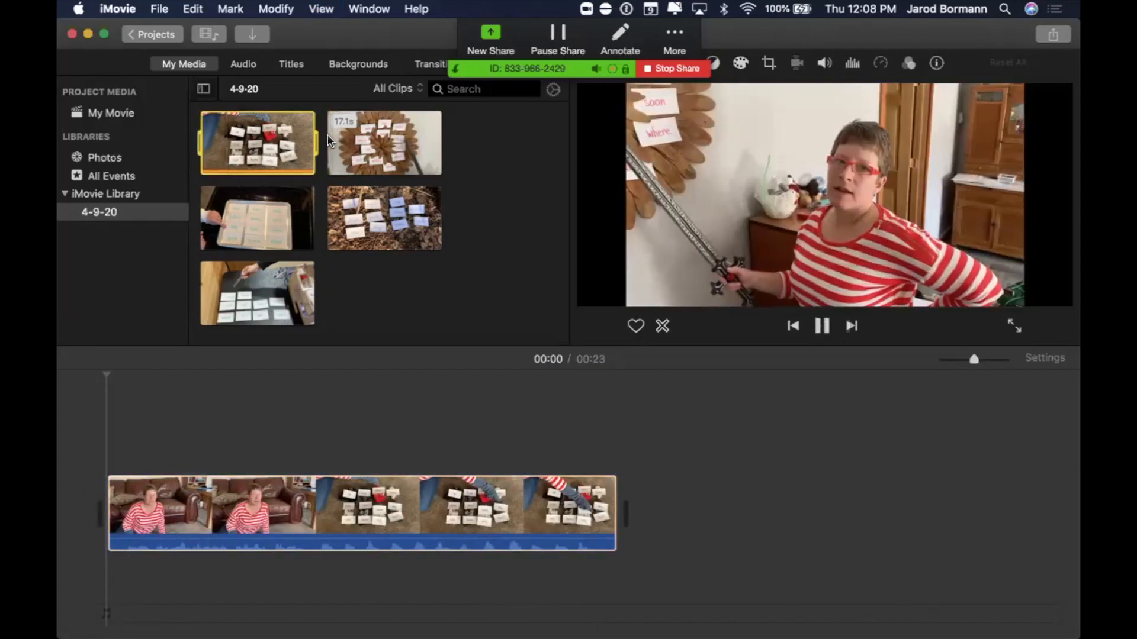
pyautogui.press('space')
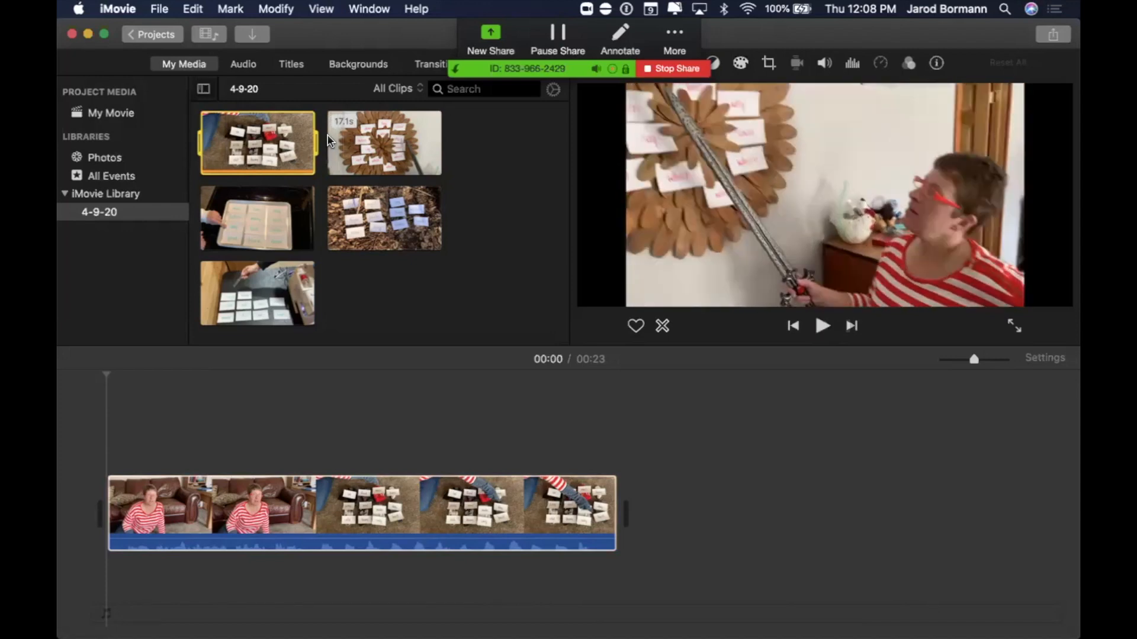
pyautogui.click(368, 141)
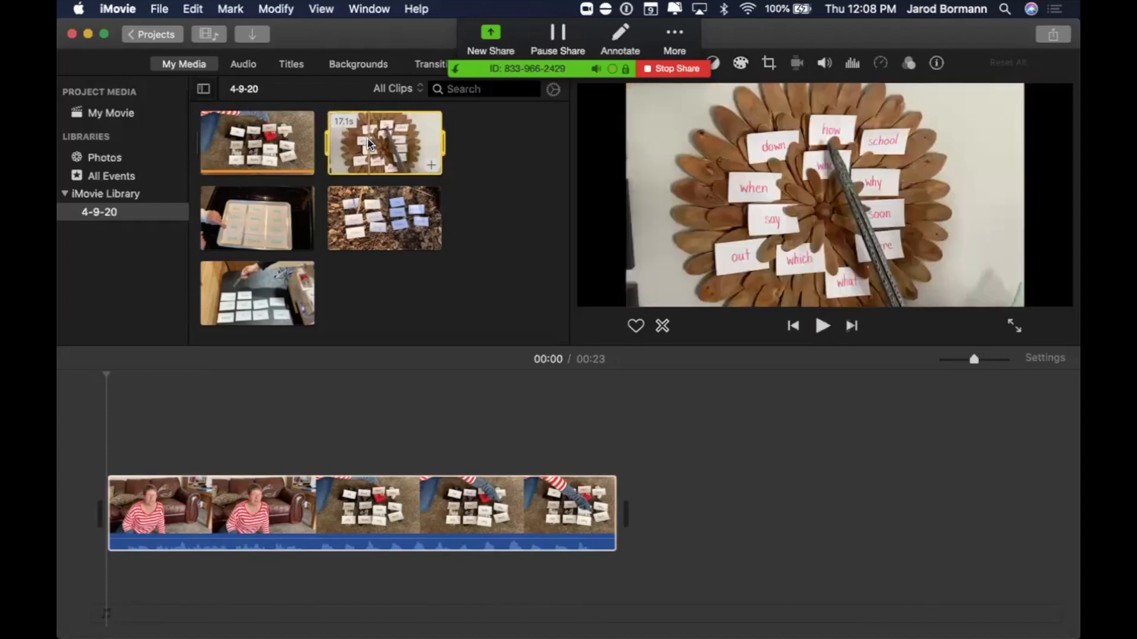
pyautogui.moveTo(367, 138); pyautogui.dragTo(633, 503)
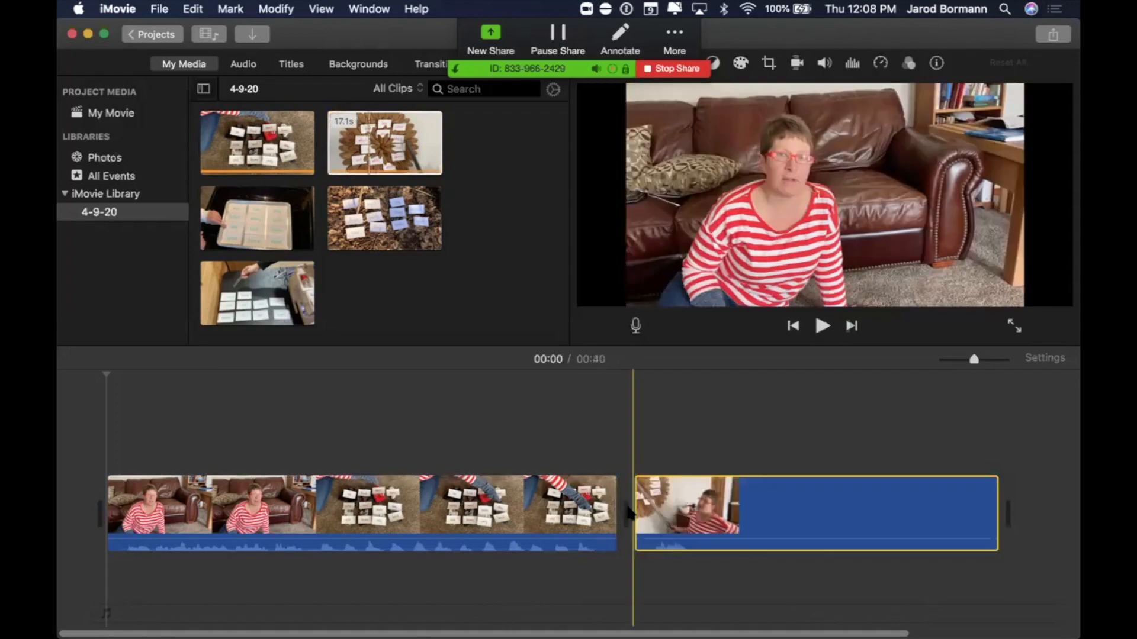
pyautogui.hscroll(5, 639, 507)
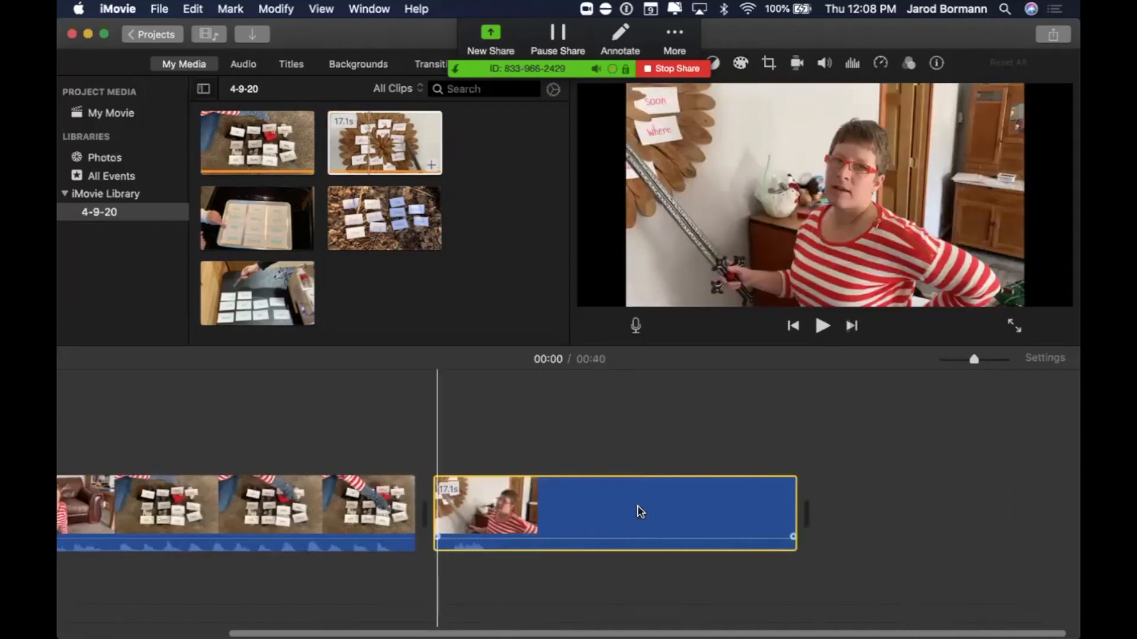
# - Append the 23.5 s baking-sheet clip, the outdoor leaves clip and the 22.3 s table clip to the end of the timeline
pyautogui.press('space')
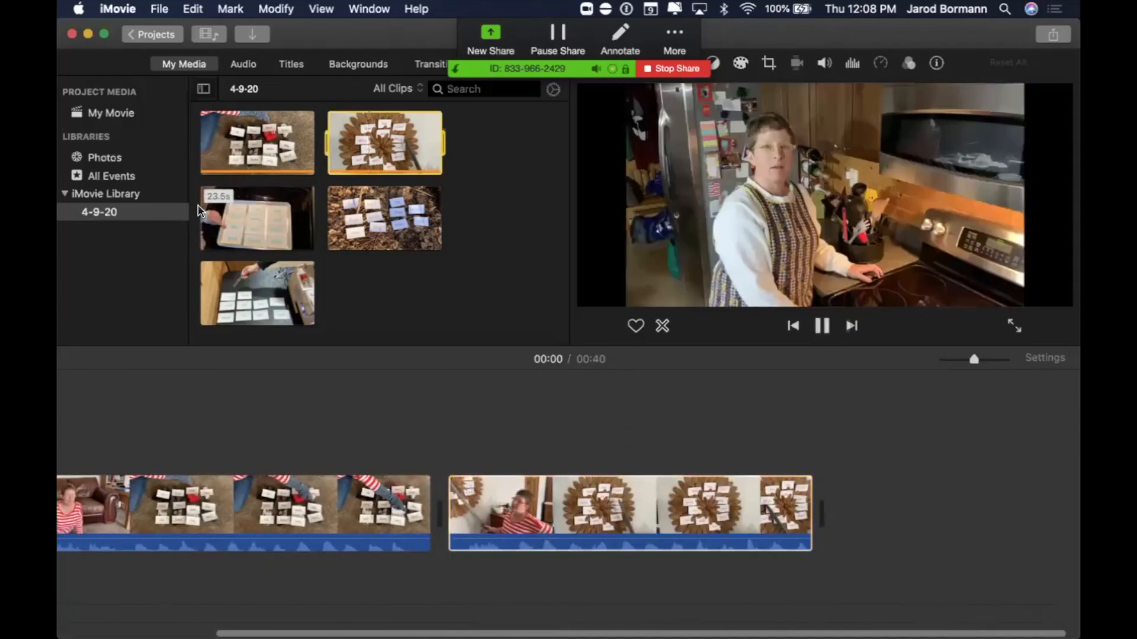
pyautogui.click(304, 240)
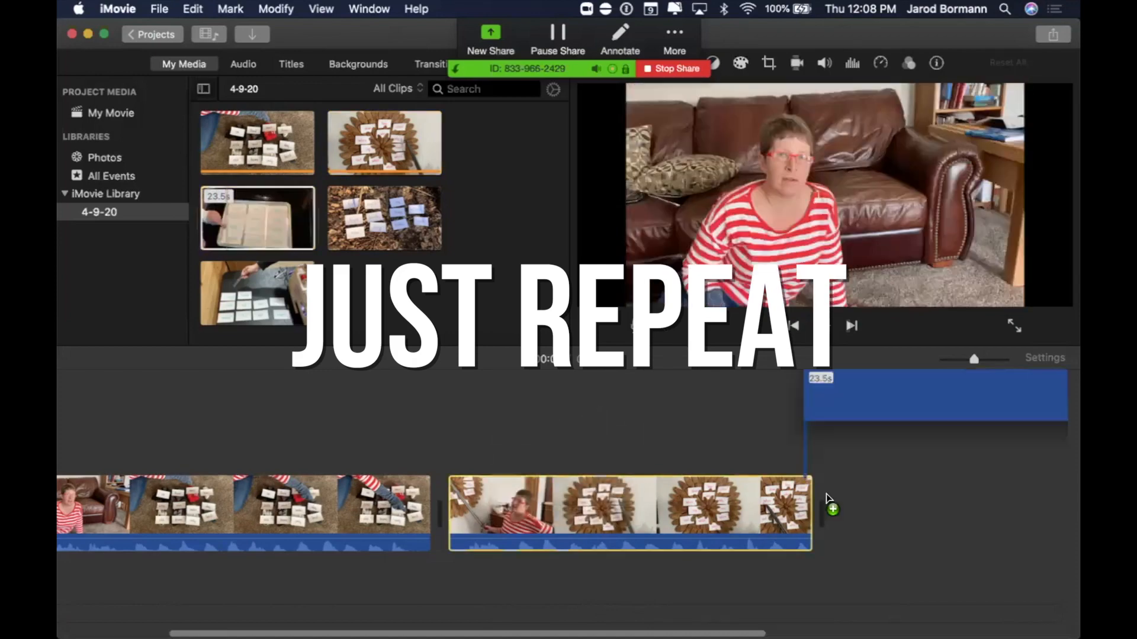
pyautogui.click(431, 240)
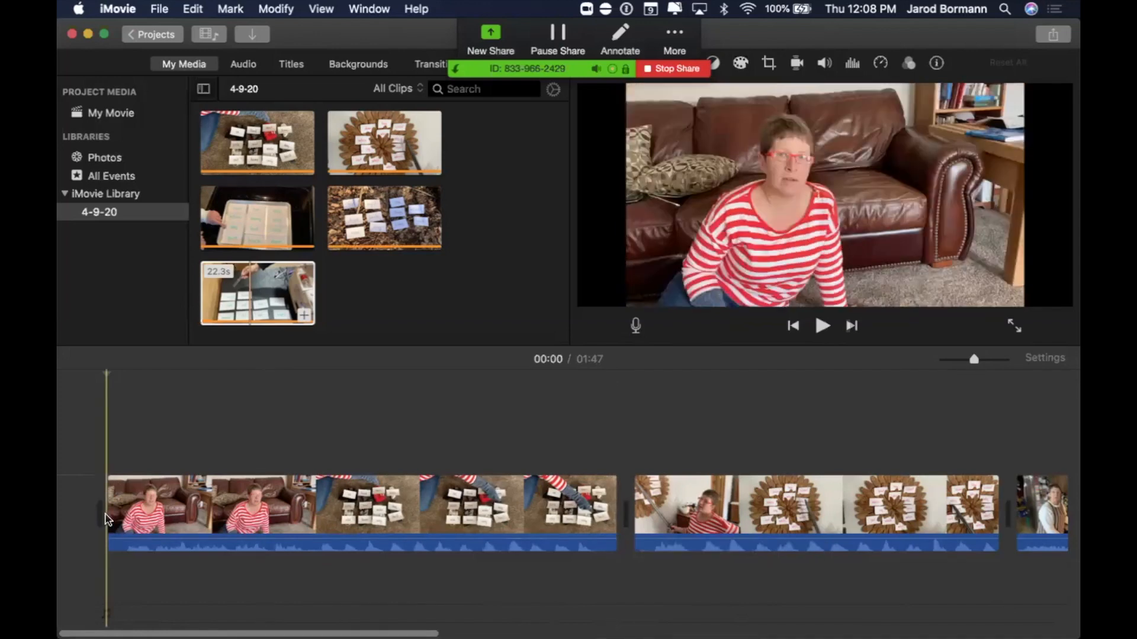
# - Preview the start and end of the couch clip and trim its end so that the clip lasts 23.0 s
pyautogui.press('space')
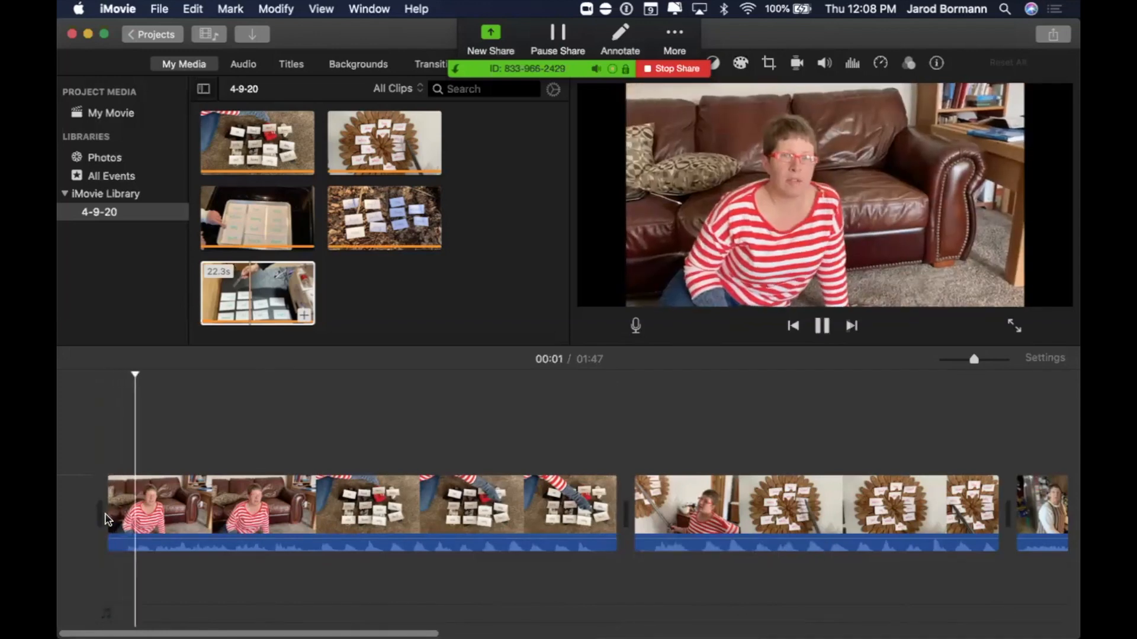
pyautogui.press('space')
pyautogui.click(530, 513)
pyautogui.press('space')
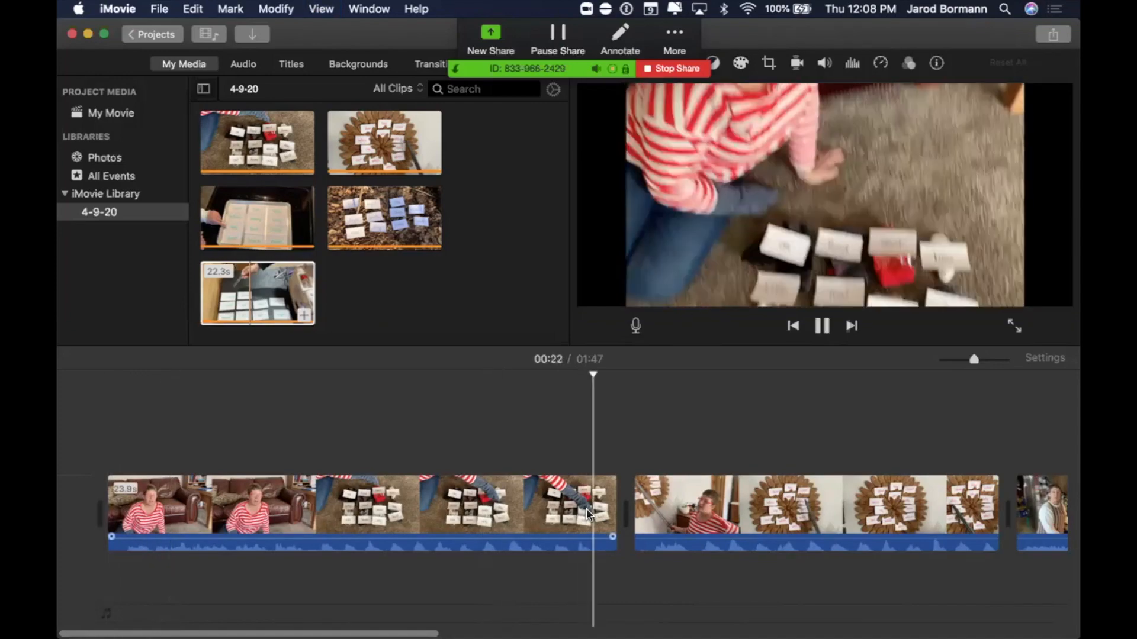
pyautogui.press('space')
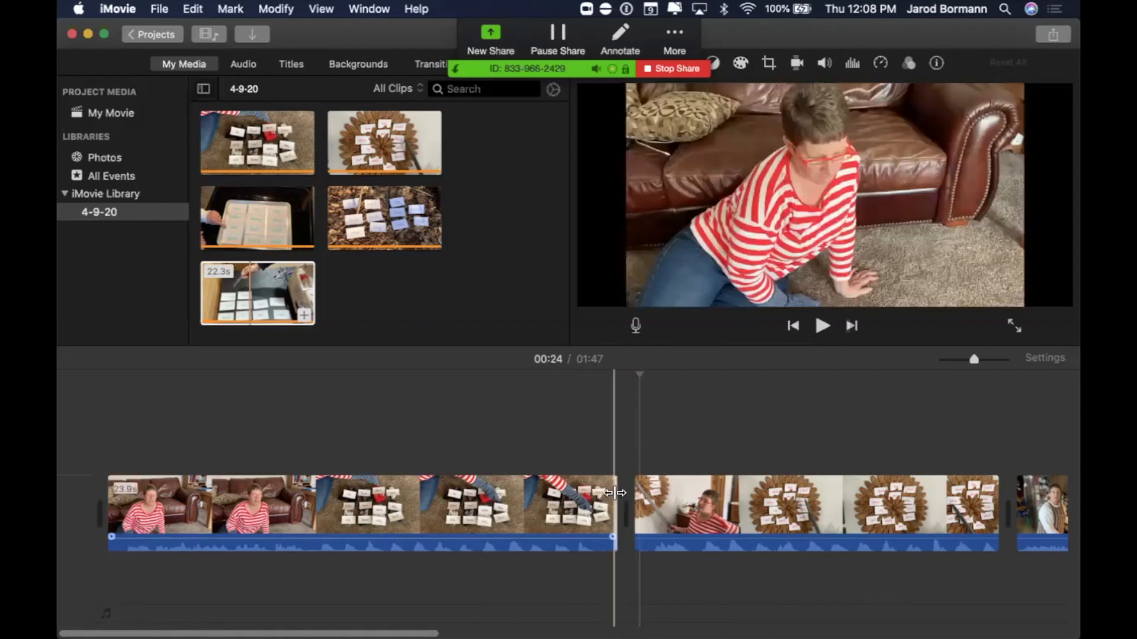
pyautogui.moveTo(615, 493); pyautogui.dragTo(610, 493)
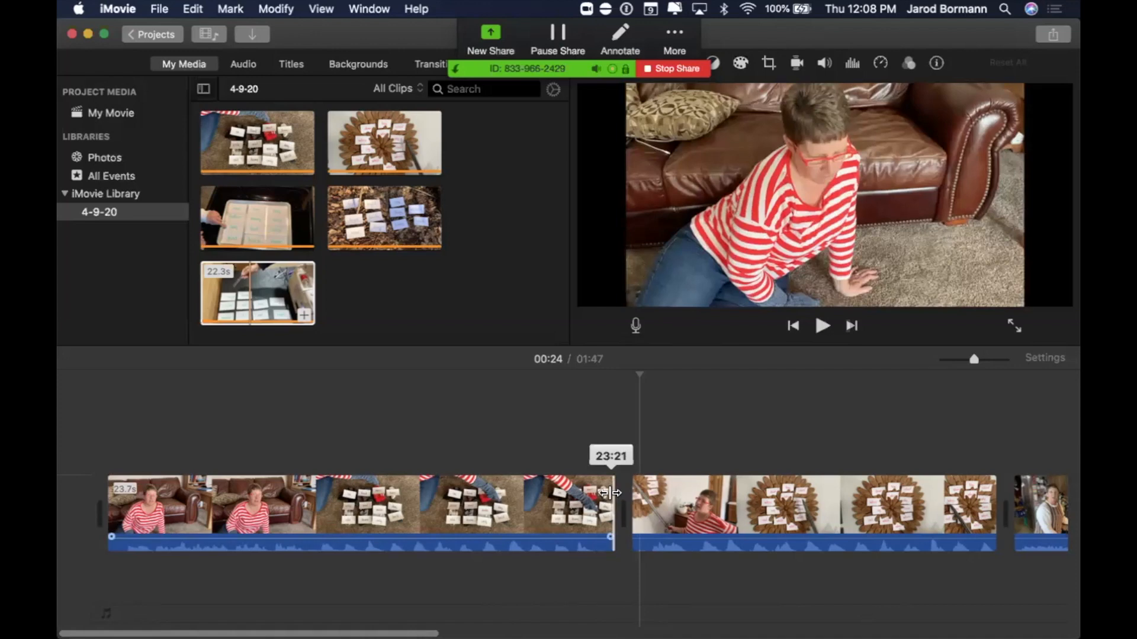
pyautogui.moveTo(610, 493); pyautogui.dragTo(595, 496)
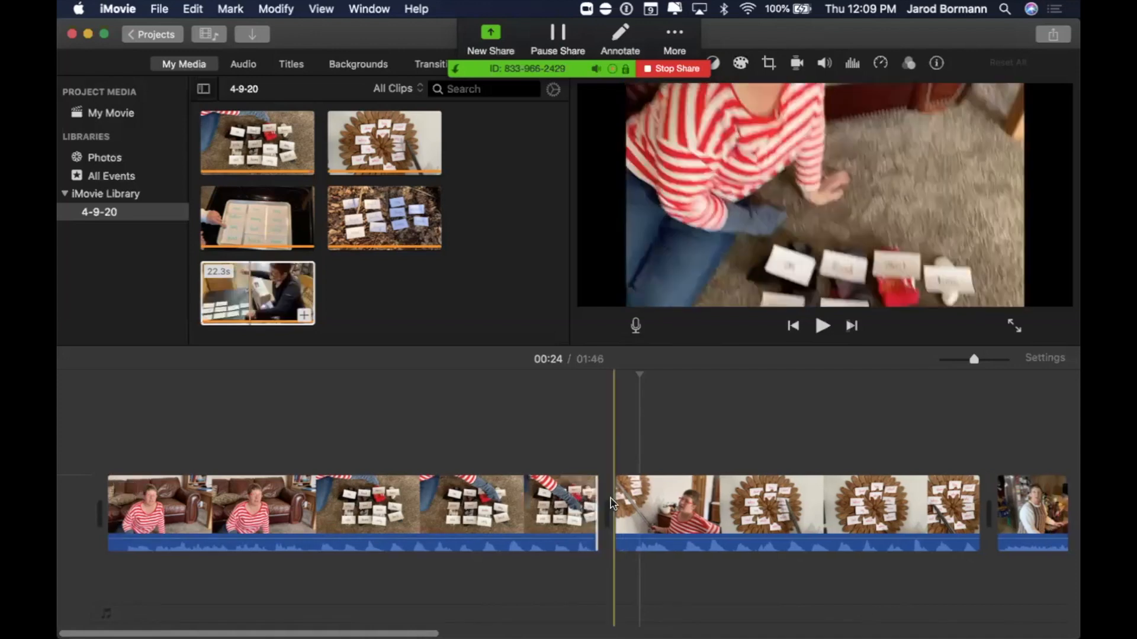
pyautogui.press('space')
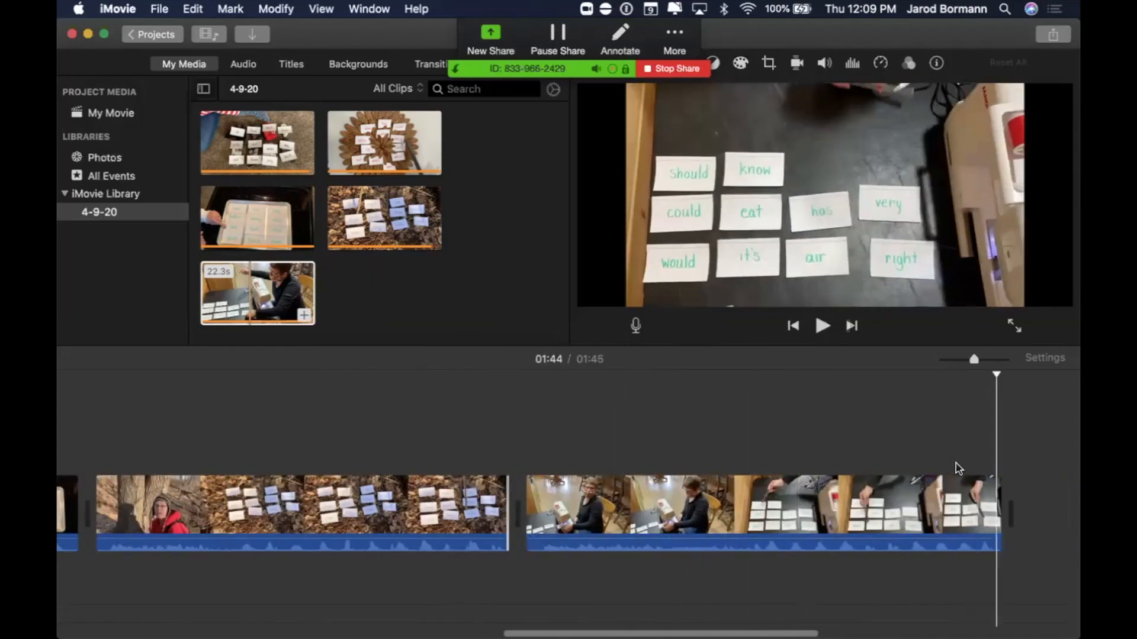
# - Raise the audio volume of the first clip on the timeline, trying 400% and settling on 250%
pyautogui.click(479, 442)
pyautogui.hscroll(-2, 437, 431)
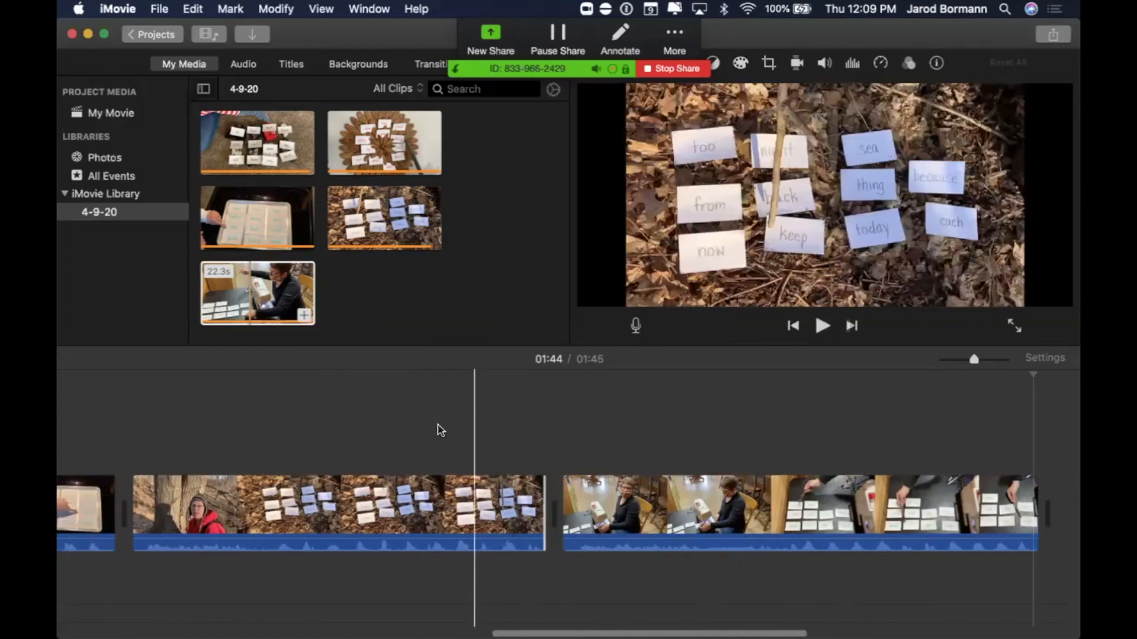
pyautogui.hscroll(-10, 440, 430)
pyautogui.hscroll(-5, 441, 431)
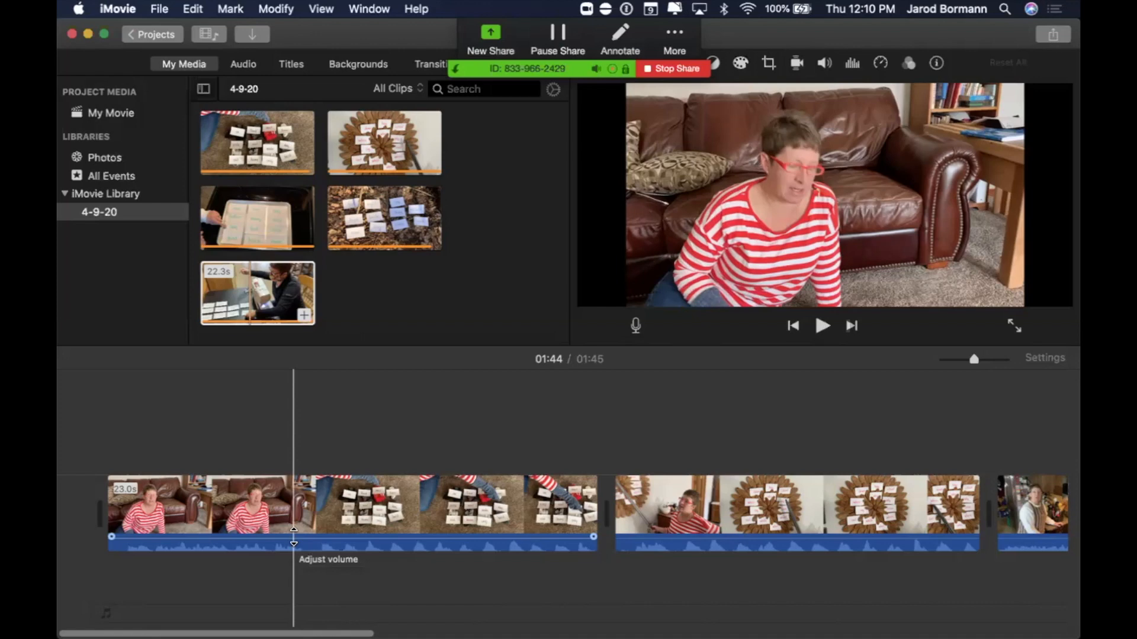
pyautogui.moveTo(293, 535); pyautogui.dragTo(294, 533)
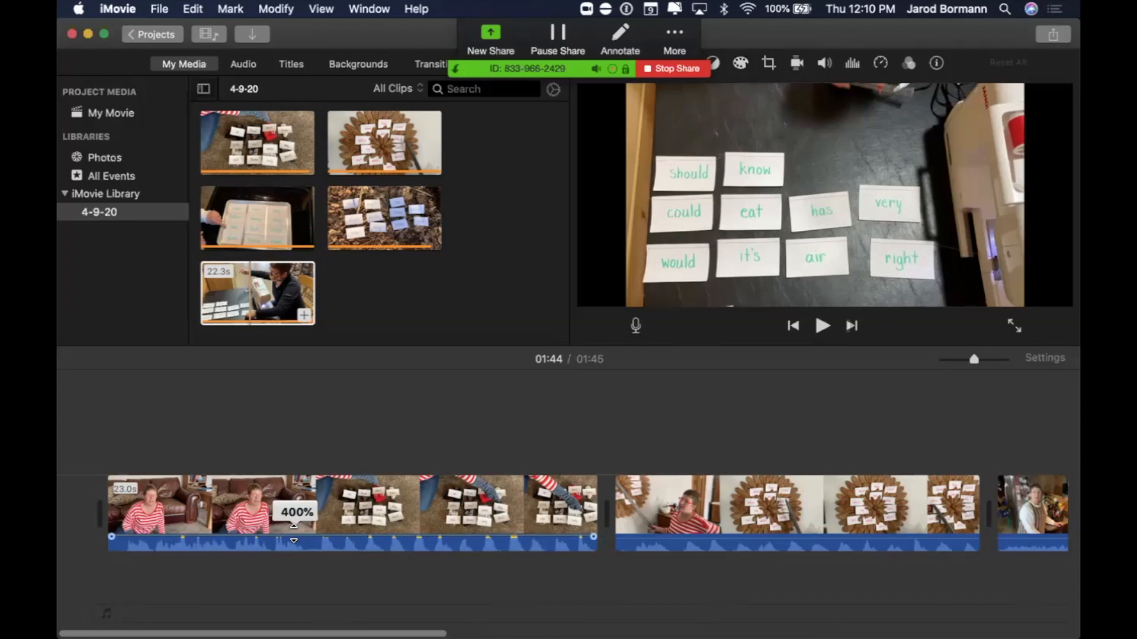
pyautogui.moveTo(293, 533); pyautogui.dragTo(294, 534)
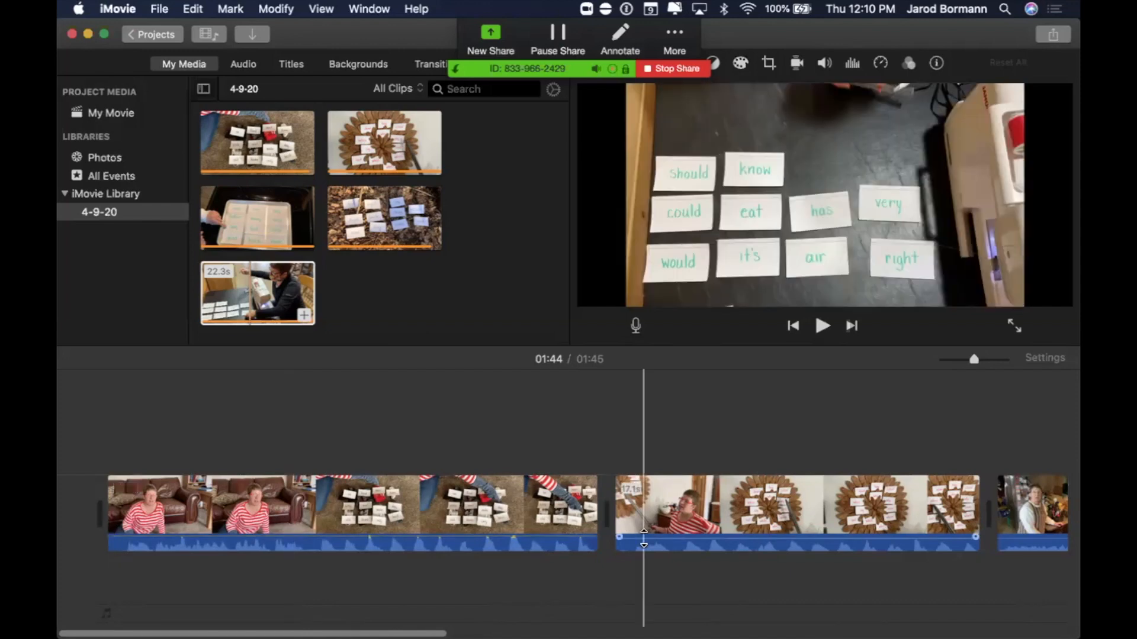
# - Raise the audio volume of the wooden-flower clip and of a clip further along the timeline
pyautogui.moveTo(644, 543); pyautogui.dragTo(644, 535)
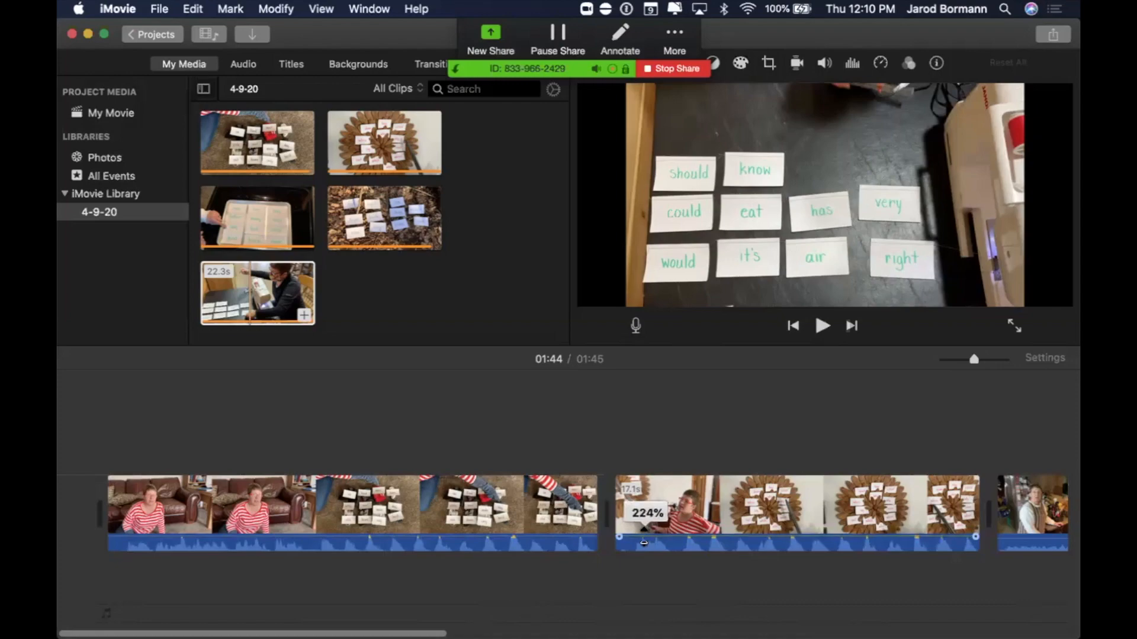
pyautogui.moveTo(644, 535); pyautogui.dragTo(645, 534)
pyautogui.hscroll(5, 747, 538)
pyautogui.moveTo(746, 539); pyautogui.dragTo(750, 535)
pyautogui.hscroll(10, 746, 537)
pyautogui.hscroll(10, 747, 538)
pyautogui.hscroll(-20, 751, 540)
pyautogui.hscroll(-10, 752, 542)
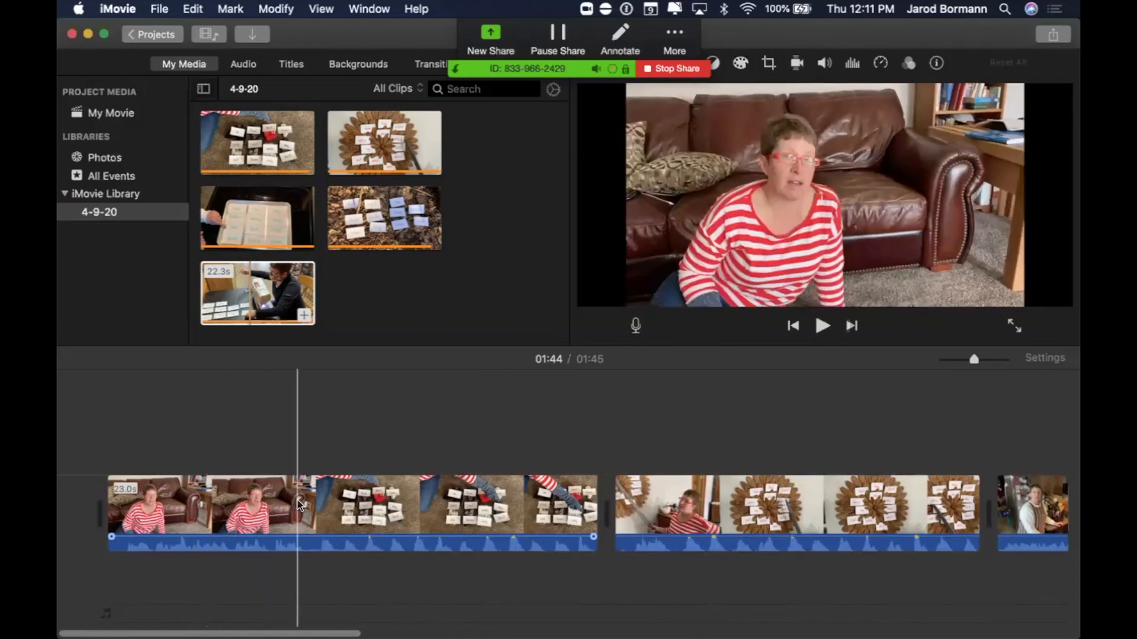
# - Try the color saturation and temperature adjustments on the first clip, returning both to their neutral middle
pyautogui.click(339, 507)
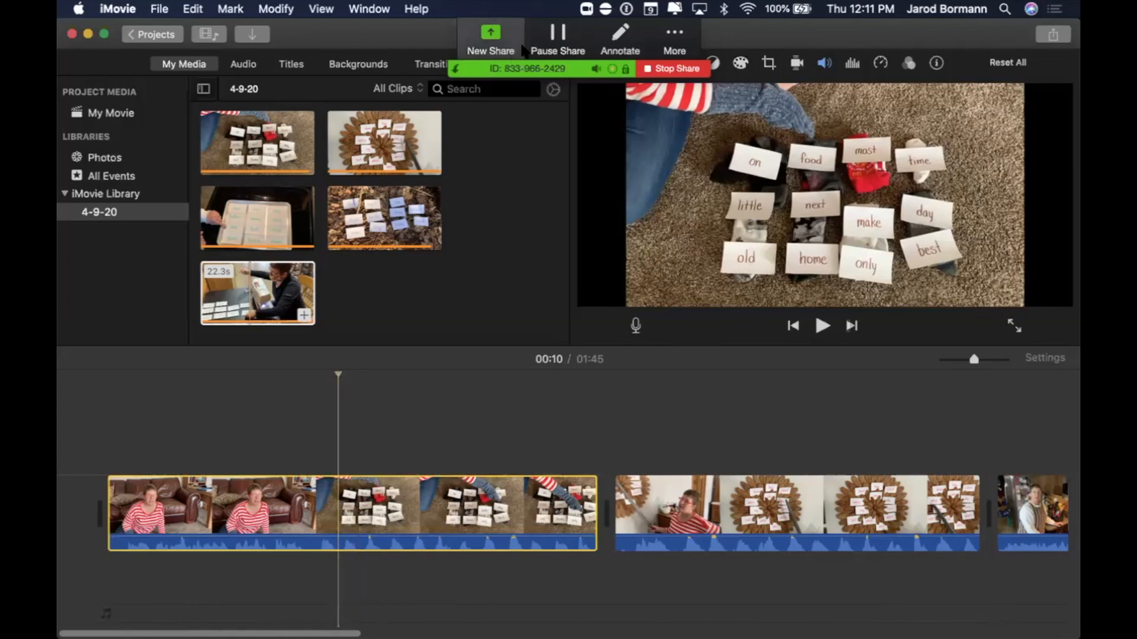
pyautogui.moveTo(669, 17); pyautogui.dragTo(524, 16)
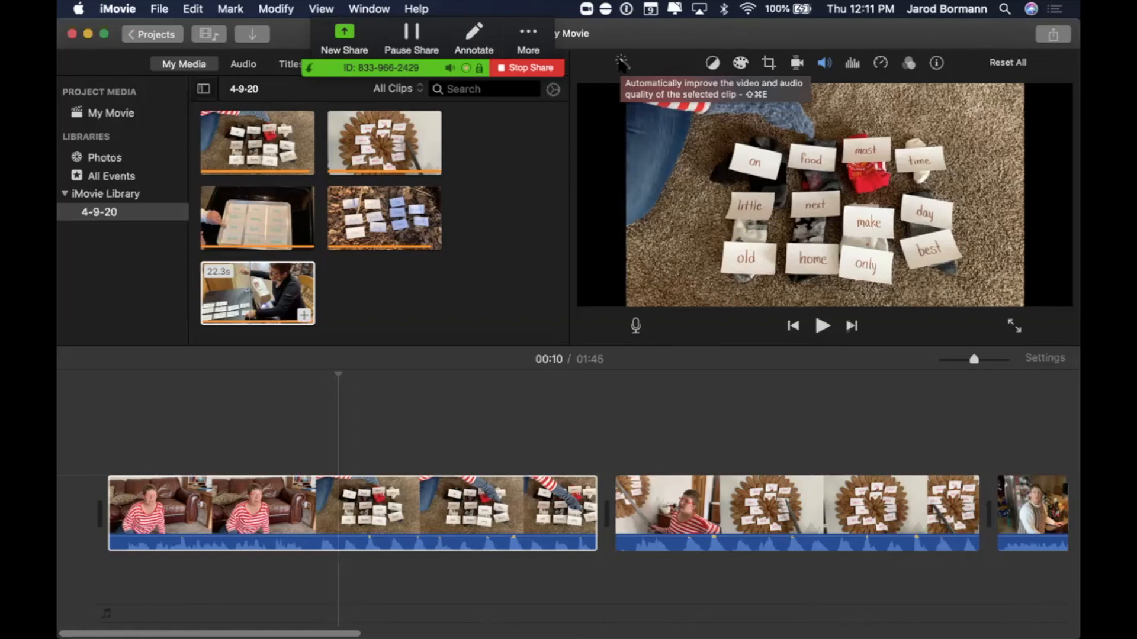
pyautogui.click(739, 63)
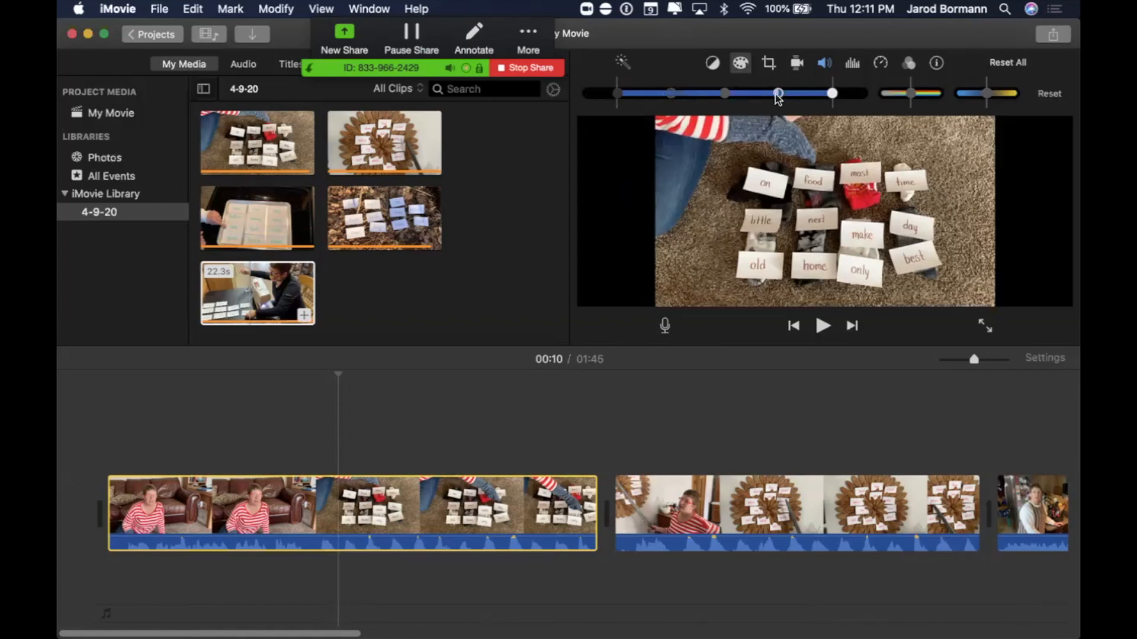
pyautogui.moveTo(907, 93)
pyautogui.mouseDown()
pyautogui.moveTo(926, 93)
pyautogui.moveTo(869, 93)
pyautogui.moveTo(911, 93)
pyautogui.mouseUp()
pyautogui.moveTo(983, 101)
pyautogui.mouseDown()
pyautogui.moveTo(1002, 96)
pyautogui.moveTo(969, 98)
pyautogui.moveTo(987, 100)
pyautogui.mouseUp()
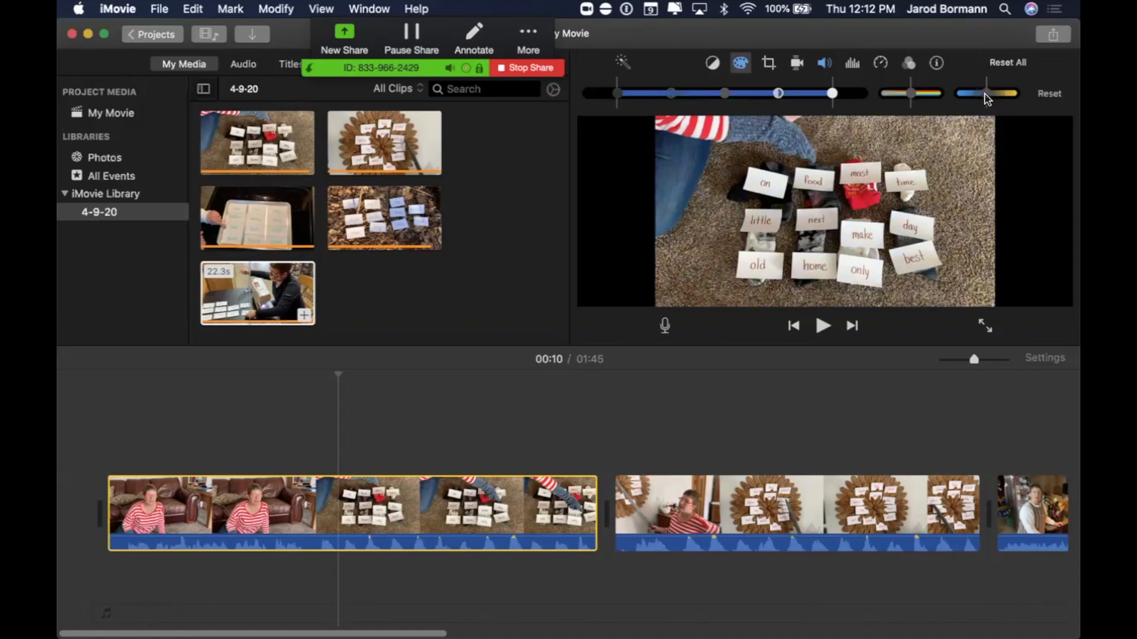
# - Try the Crop to Fill style on the first clip and set it back to Fit
pyautogui.click(767, 62)
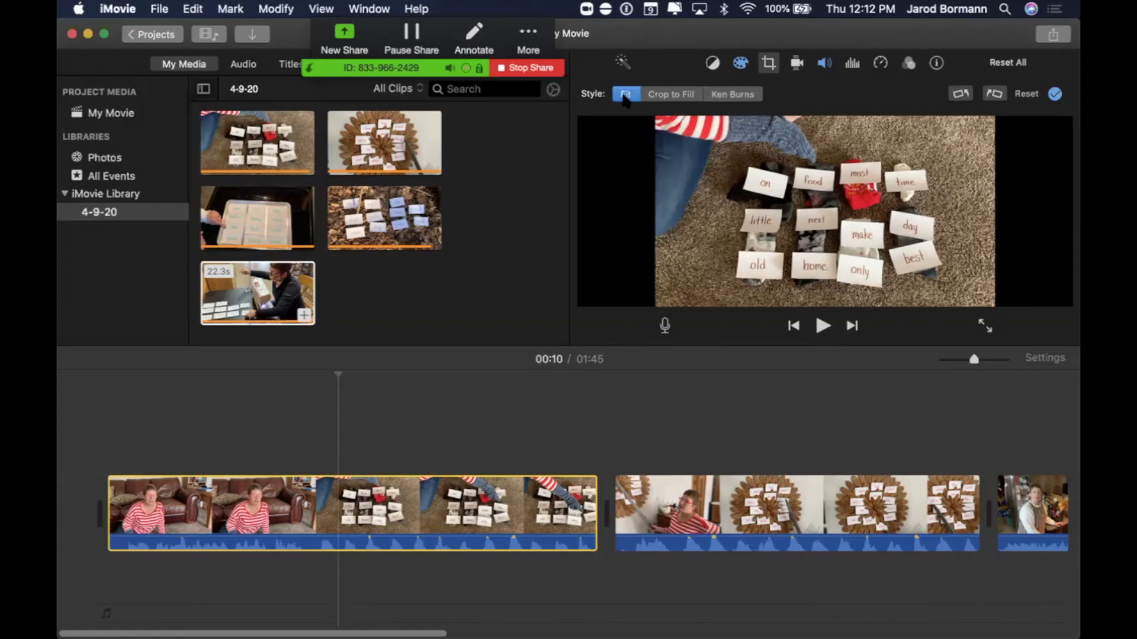
pyautogui.click(667, 96)
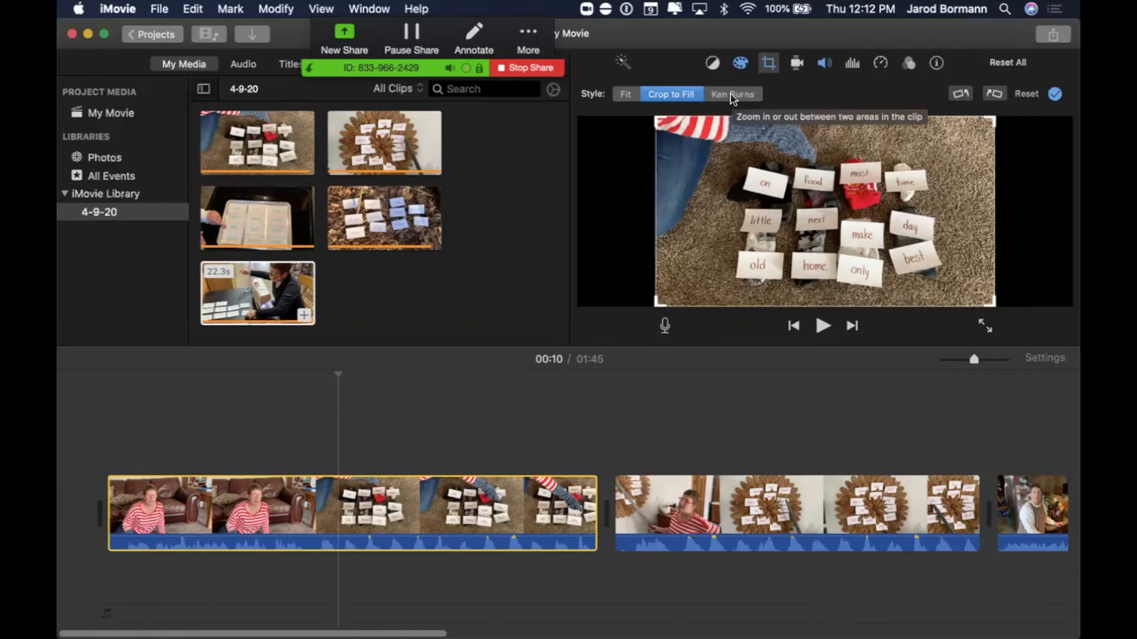
pyautogui.click(625, 95)
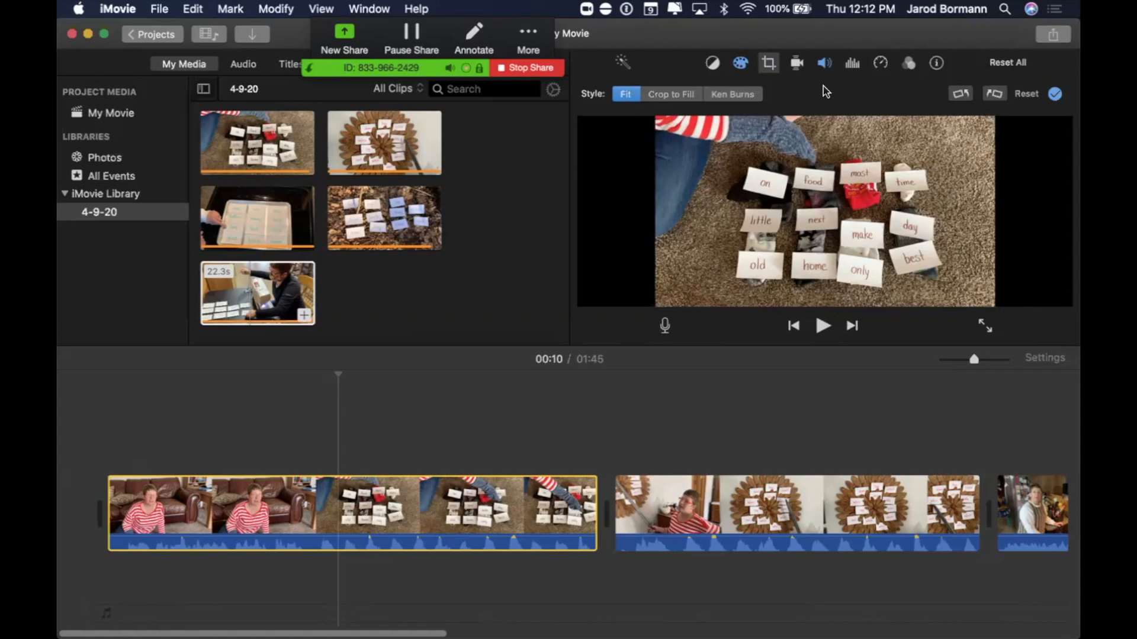
# - Examine the first clip's stabilization, volume, background noise and equalizer, and speed settings
pyautogui.click(796, 63)
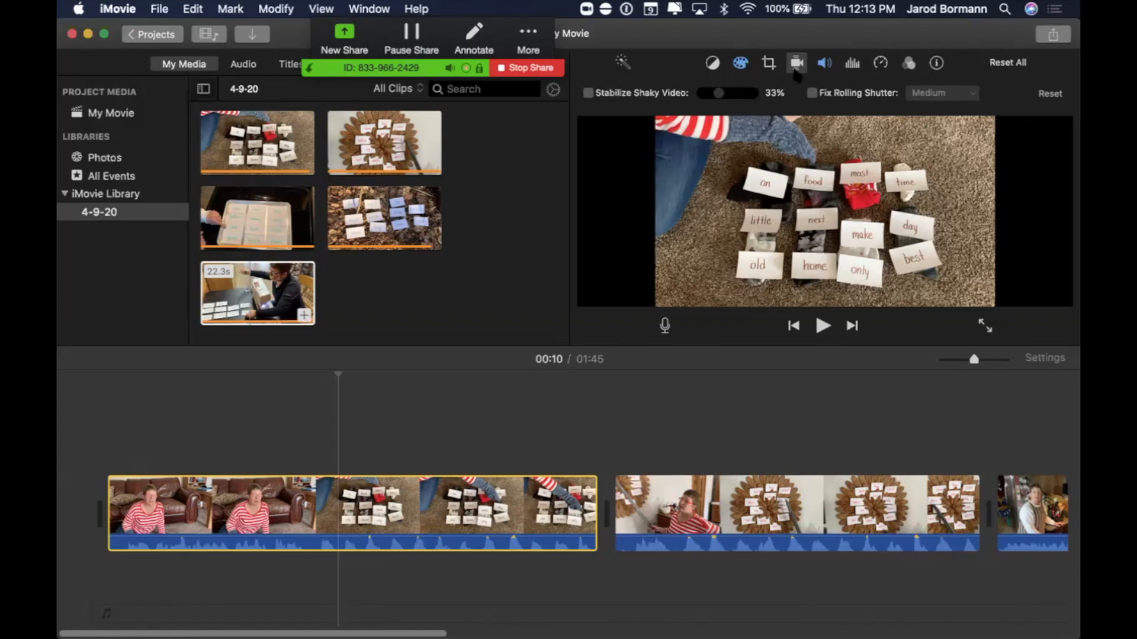
pyautogui.click(825, 64)
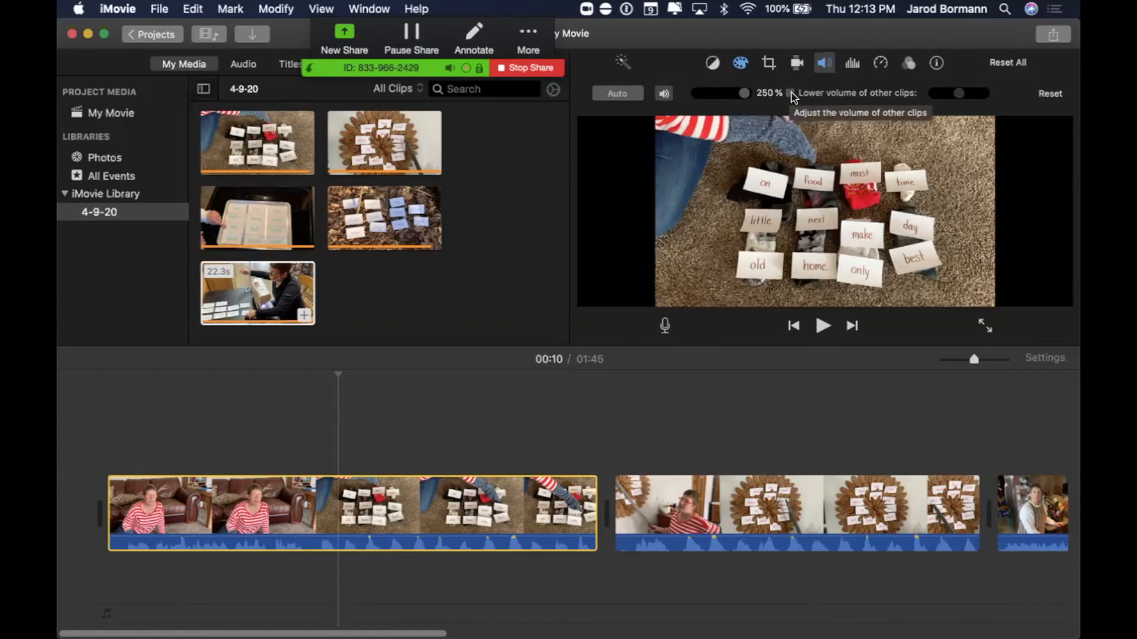
pyautogui.click(852, 64)
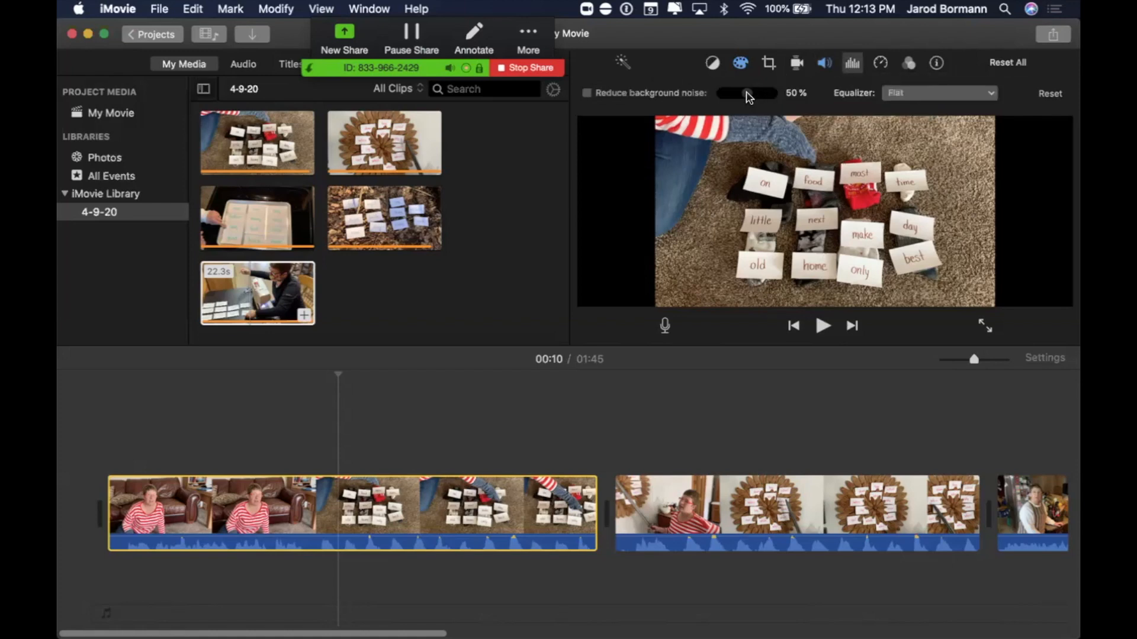
pyautogui.click(881, 64)
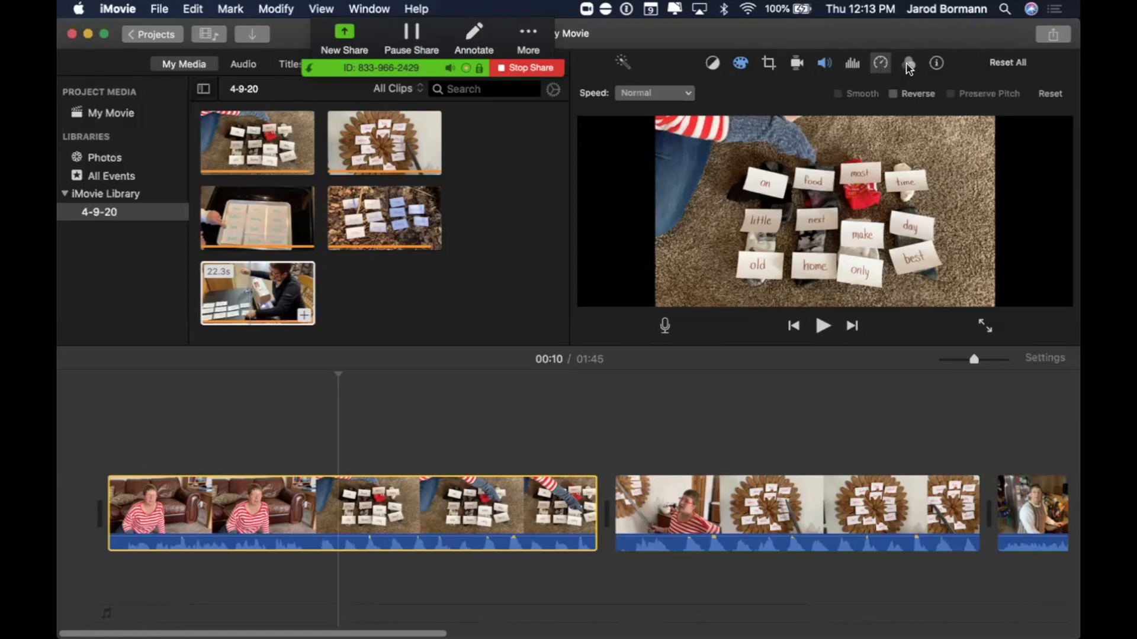
# - Try the Vignette filter on the first clip, undo it, and browse the other clip filters without choosing one
pyautogui.click(908, 65)
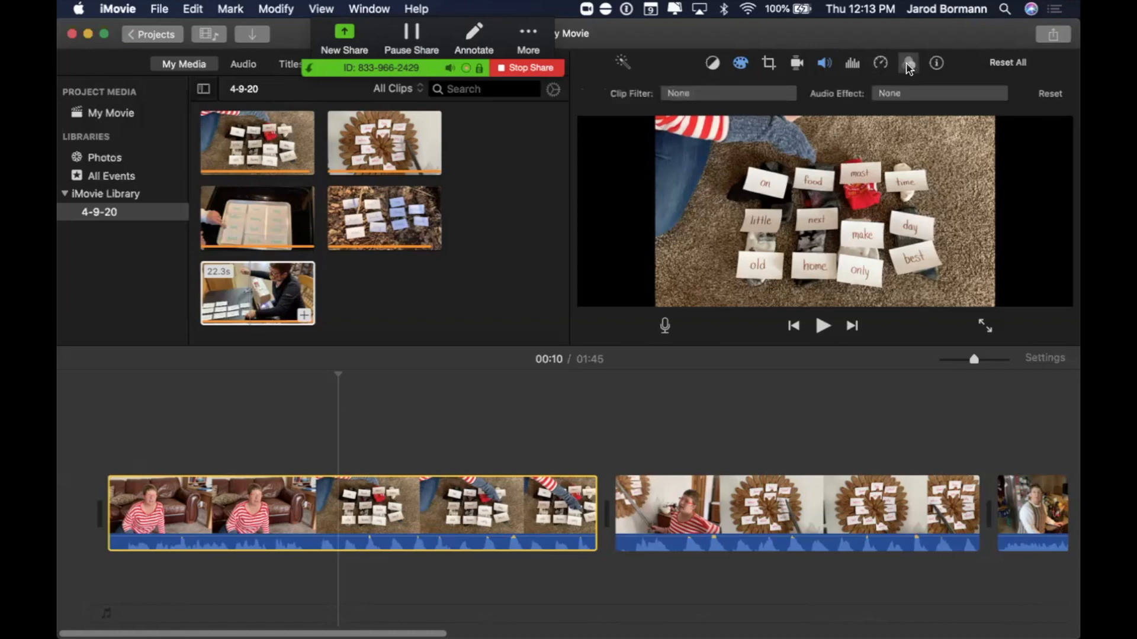
pyautogui.click(698, 96)
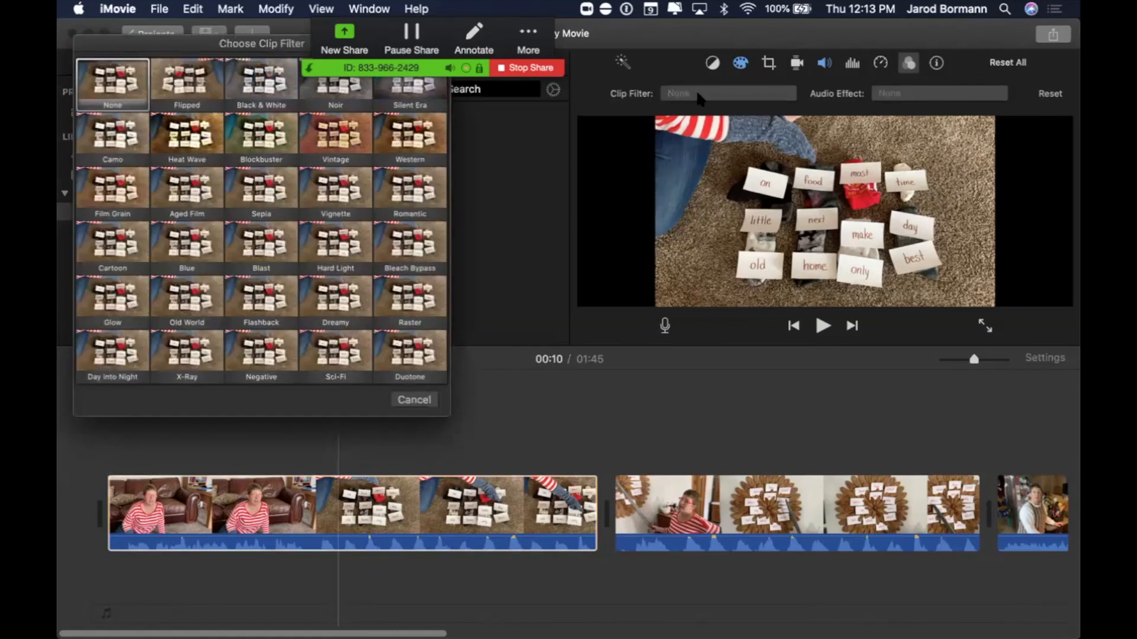
pyautogui.click(340, 188)
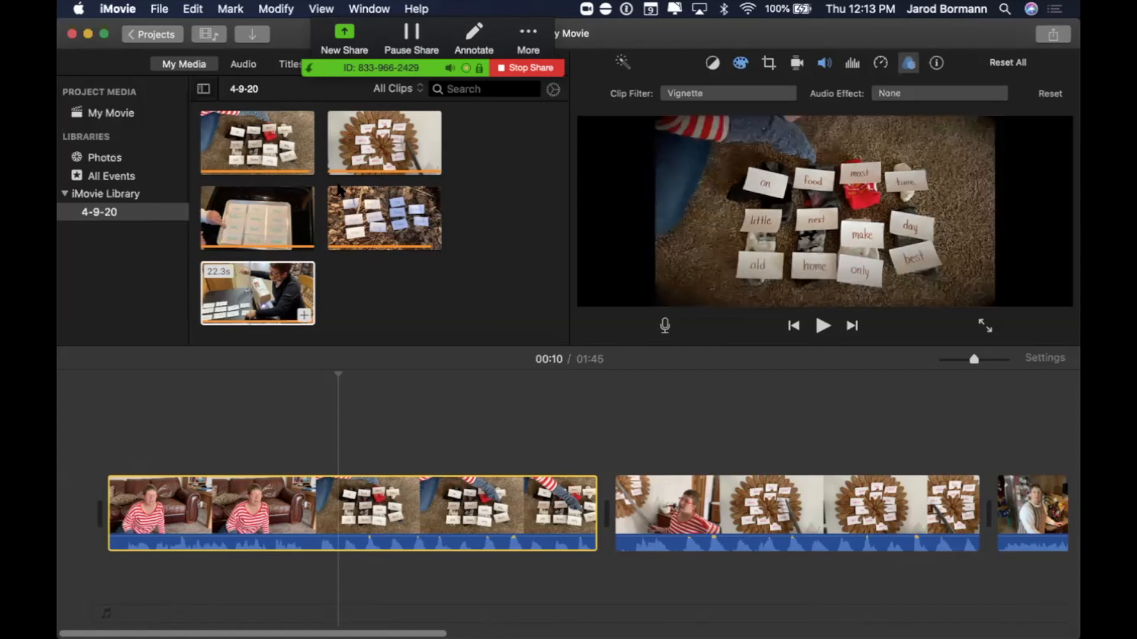
pyautogui.press('super+z')
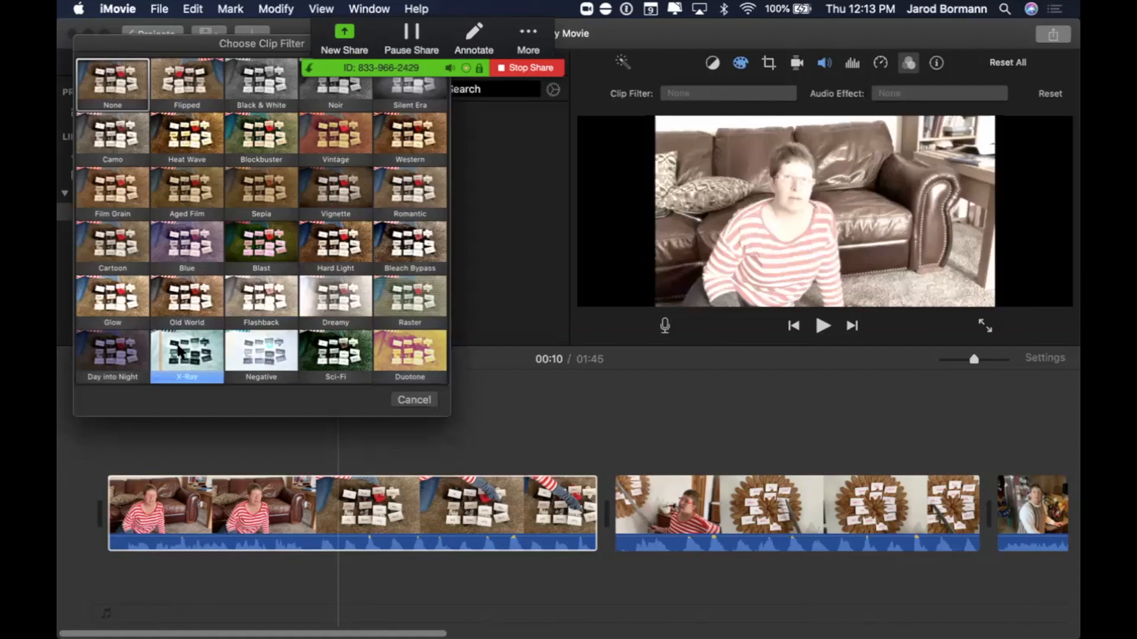
pyautogui.click(414, 399)
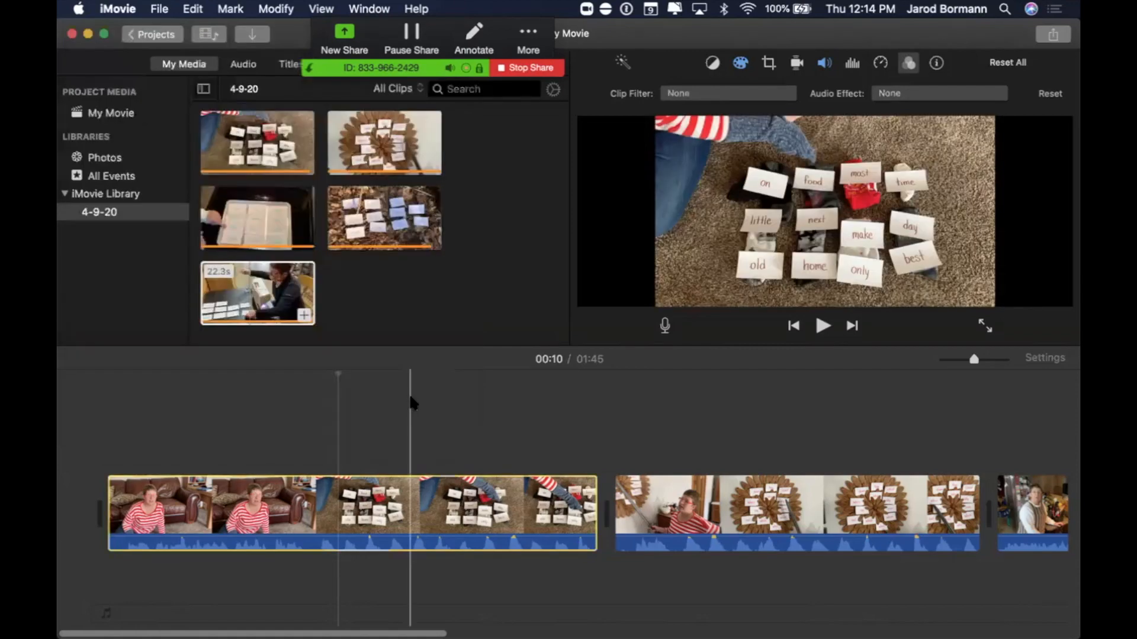
# - Show the clip information and stack the 17.1 s wooden-flower clip above the first clip as an overlay
pyautogui.click(936, 62)
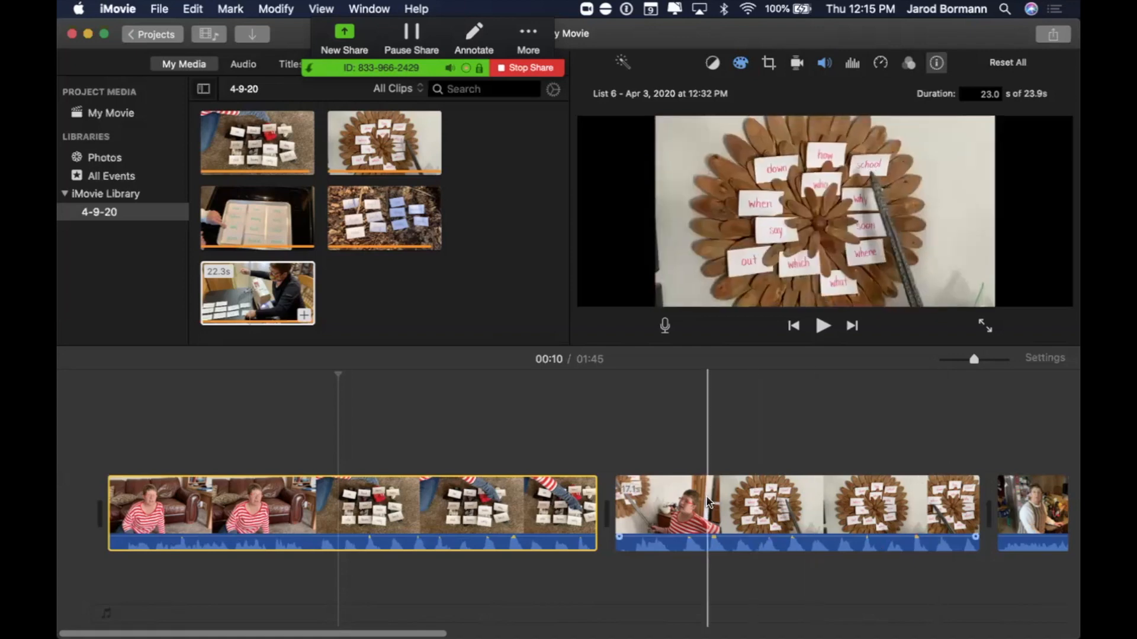
pyautogui.click(709, 502)
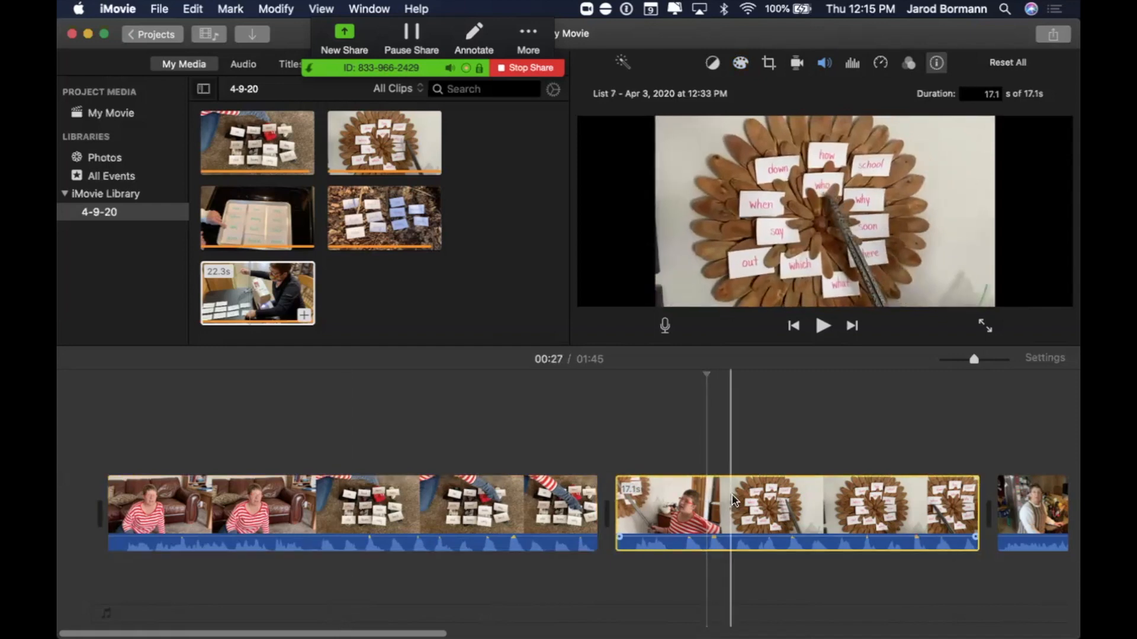
pyautogui.moveTo(734, 500); pyautogui.dragTo(338, 428)
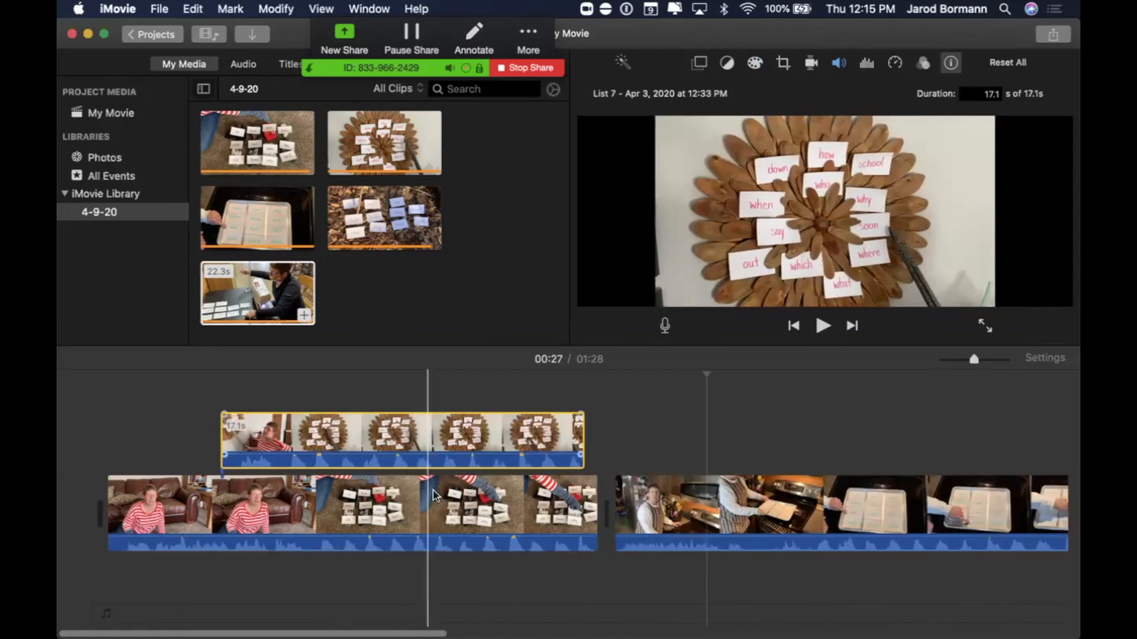
pyautogui.click(432, 437)
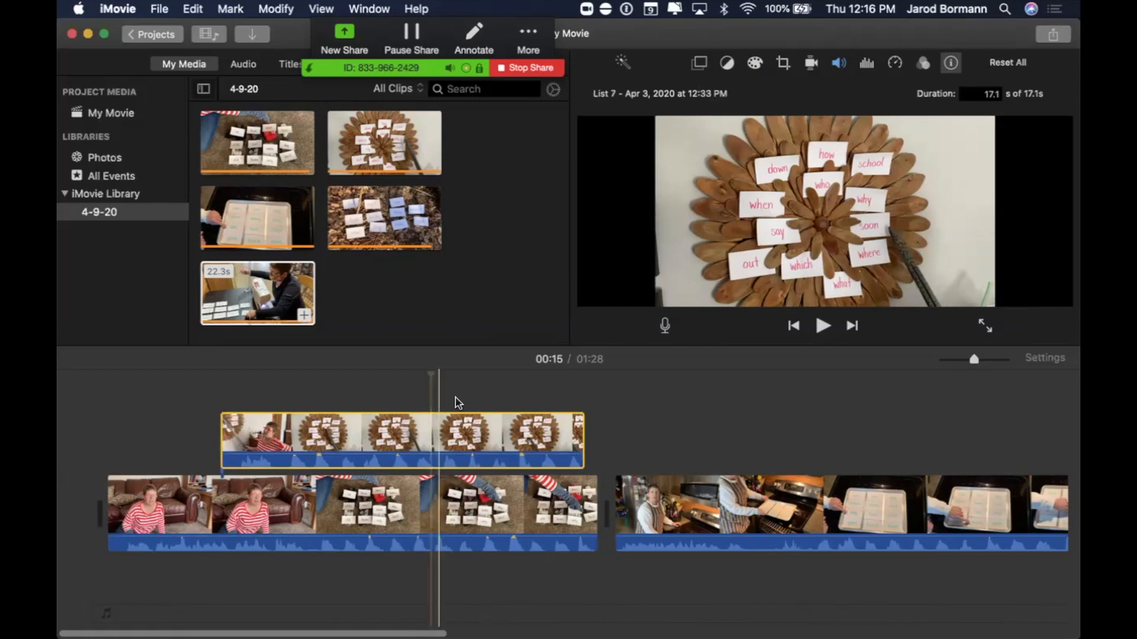
# - Try the Picture in Picture style on the wooden-flower overlay, moving the inset to the frame's lower-left corner and enlarging it
pyautogui.click(699, 64)
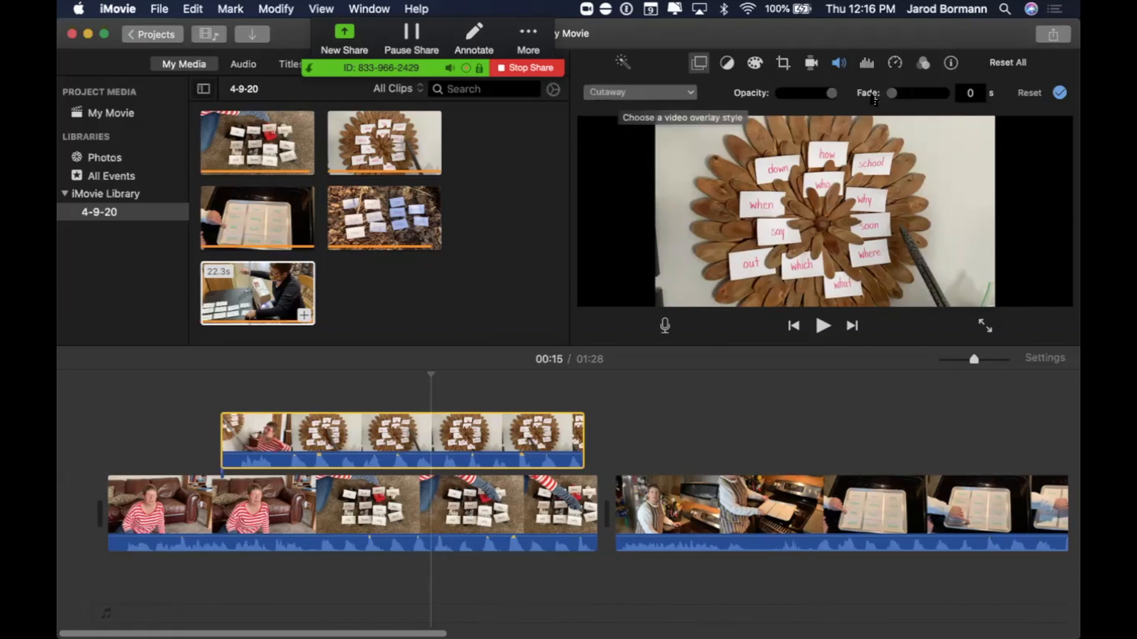
pyautogui.click(691, 93)
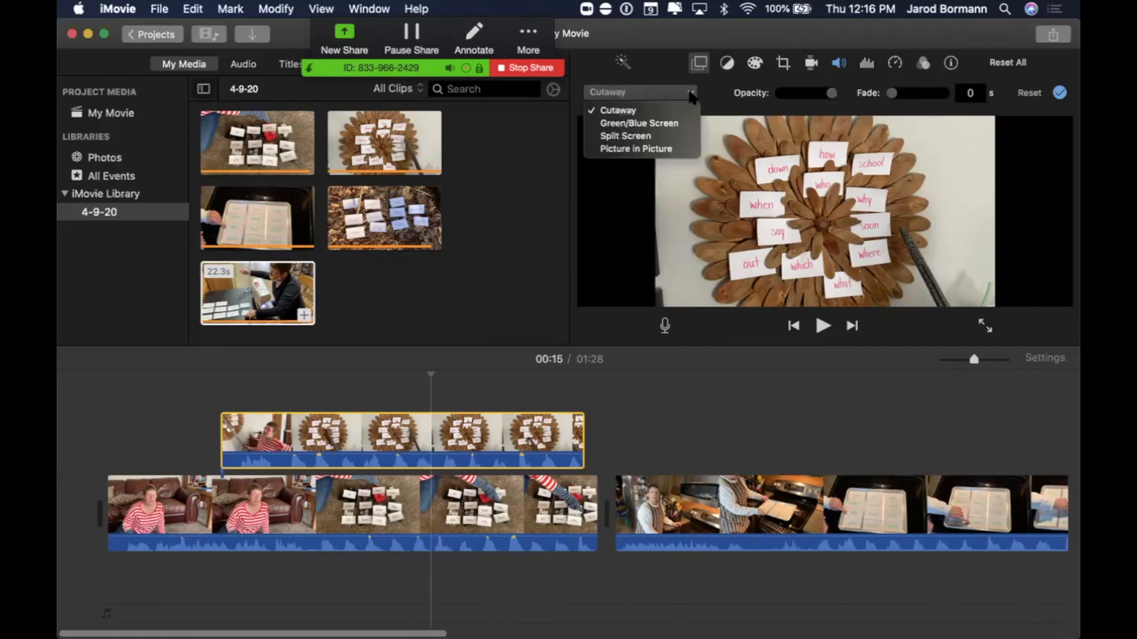
pyautogui.click(636, 149)
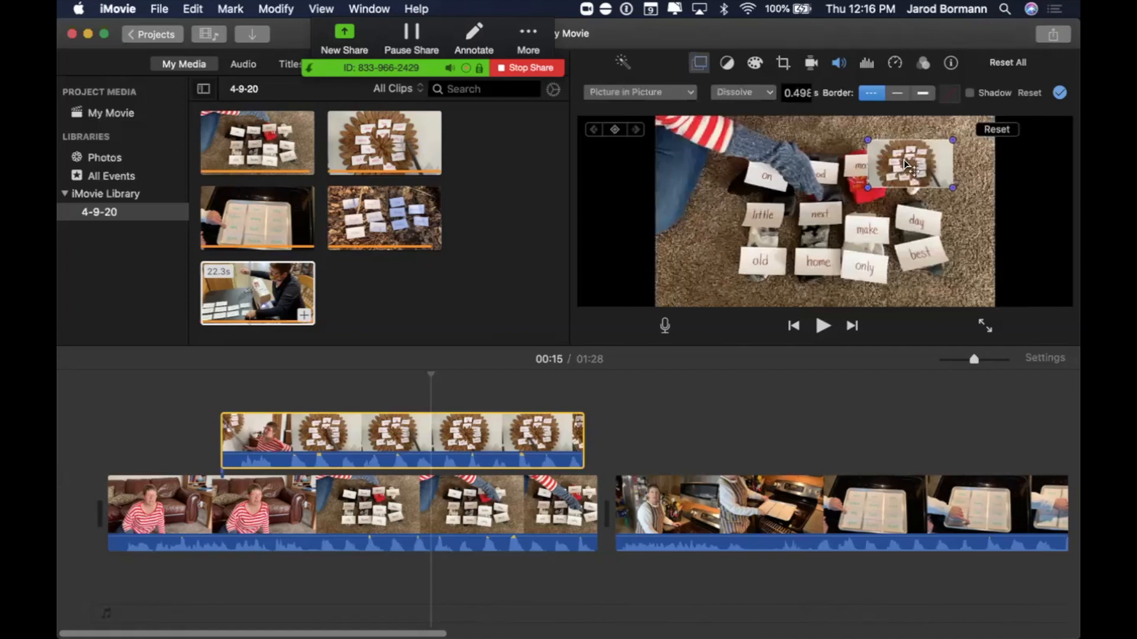
pyautogui.moveTo(911, 172); pyautogui.dragTo(927, 258)
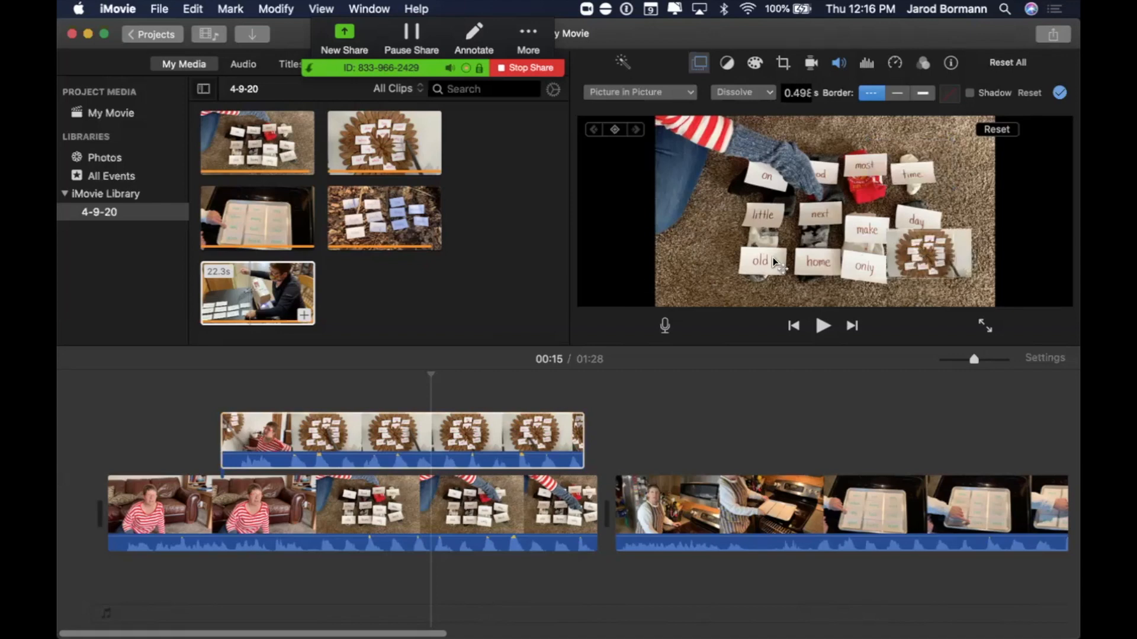
pyautogui.moveTo(773, 261); pyautogui.dragTo(712, 269)
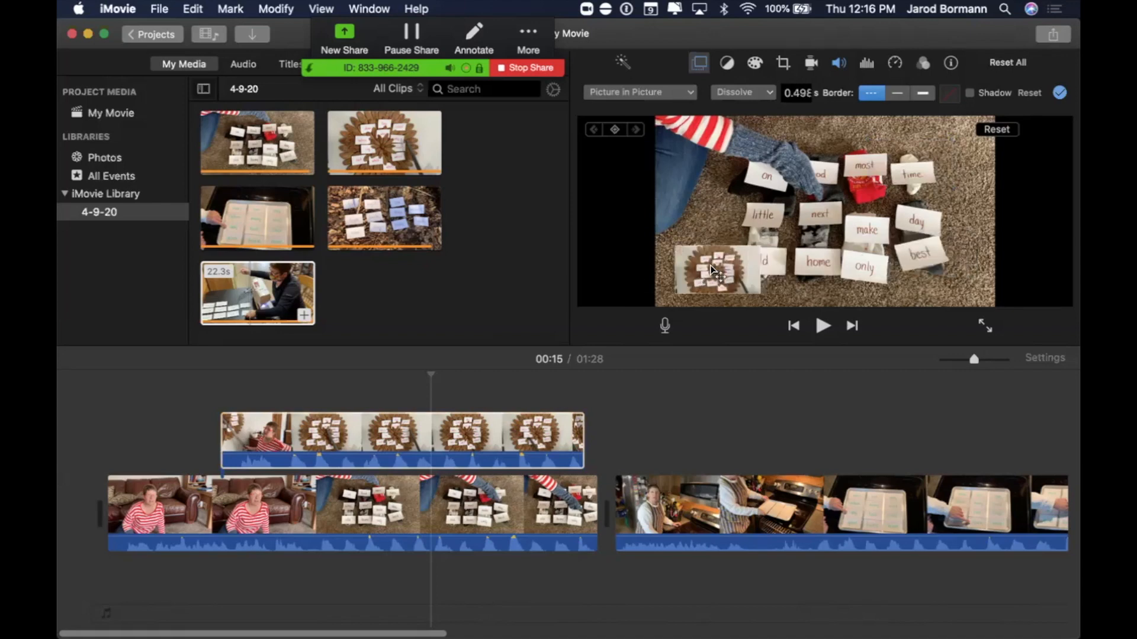
pyautogui.moveTo(767, 241); pyautogui.dragTo(795, 226)
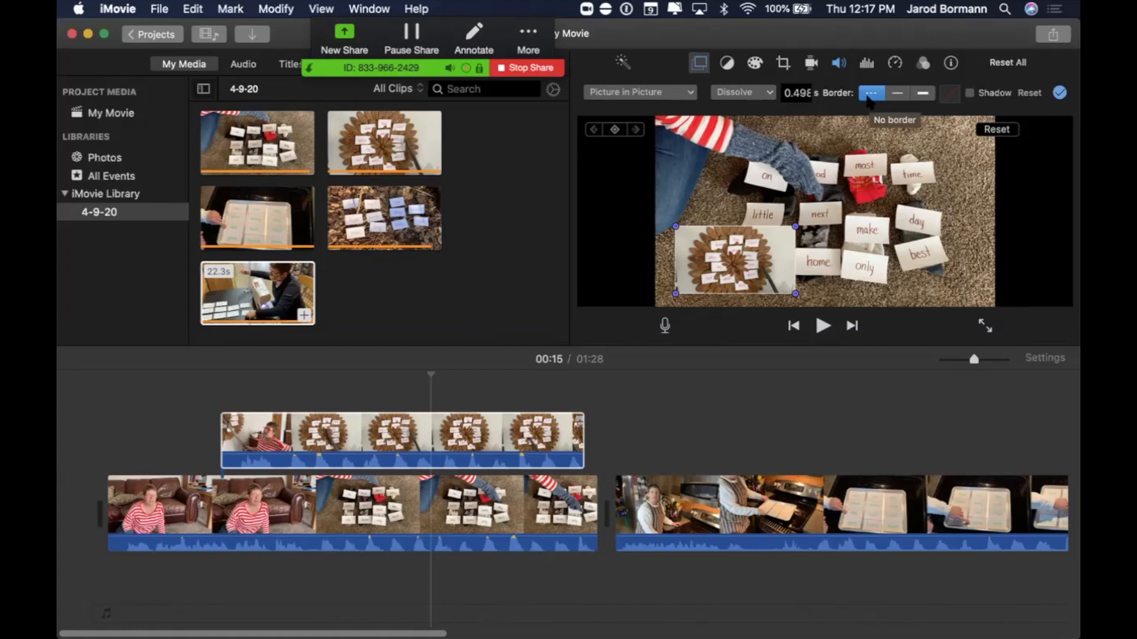
# - Try the thin and thick borders and the shadow on the inset, leaving a thin border without shadow
pyautogui.click(896, 95)
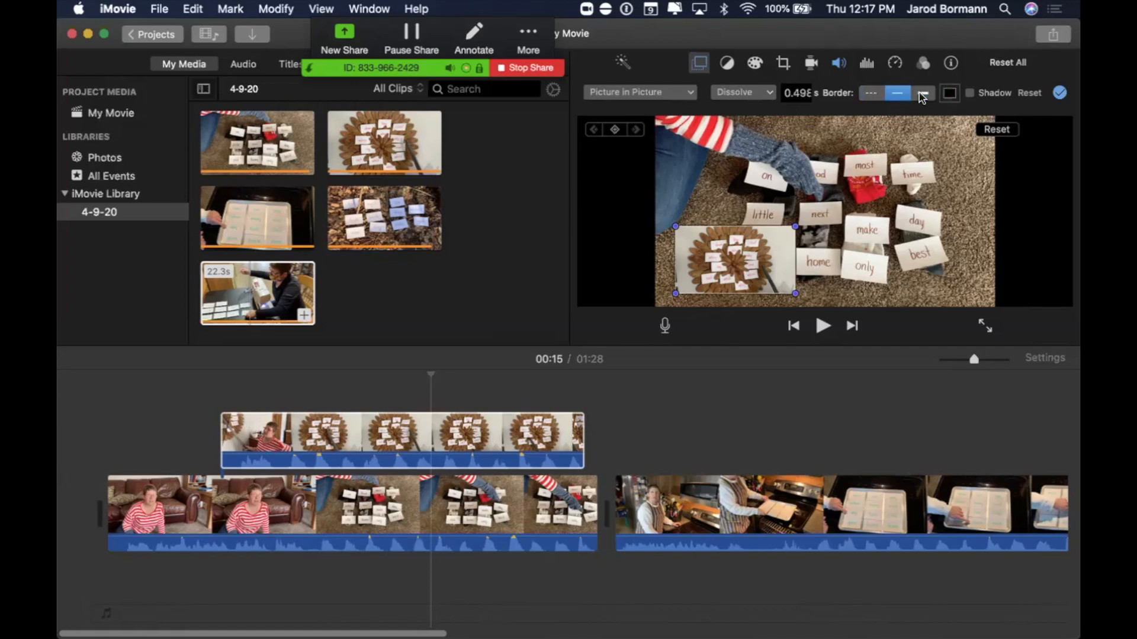
pyautogui.click(921, 95)
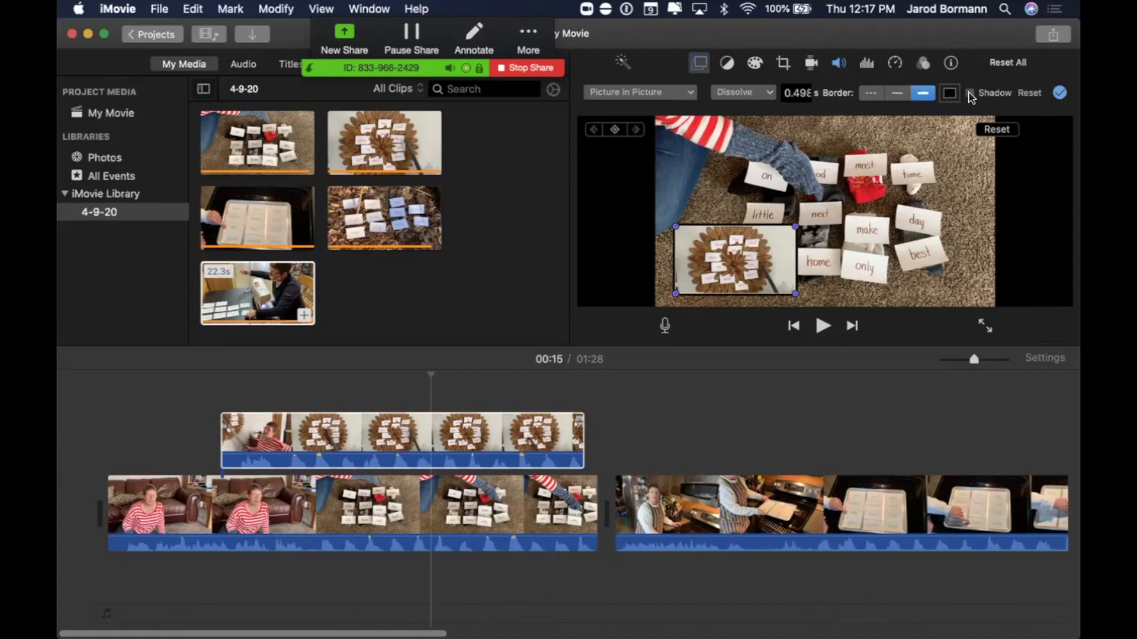
pyautogui.click(970, 93)
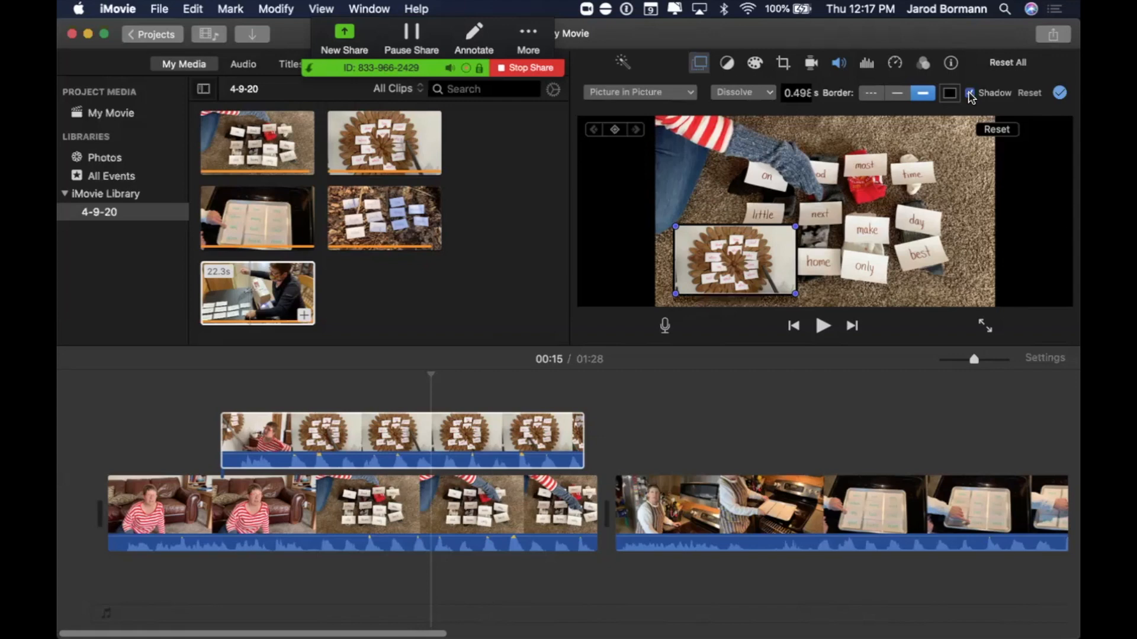
pyautogui.click(970, 94)
pyautogui.click(897, 94)
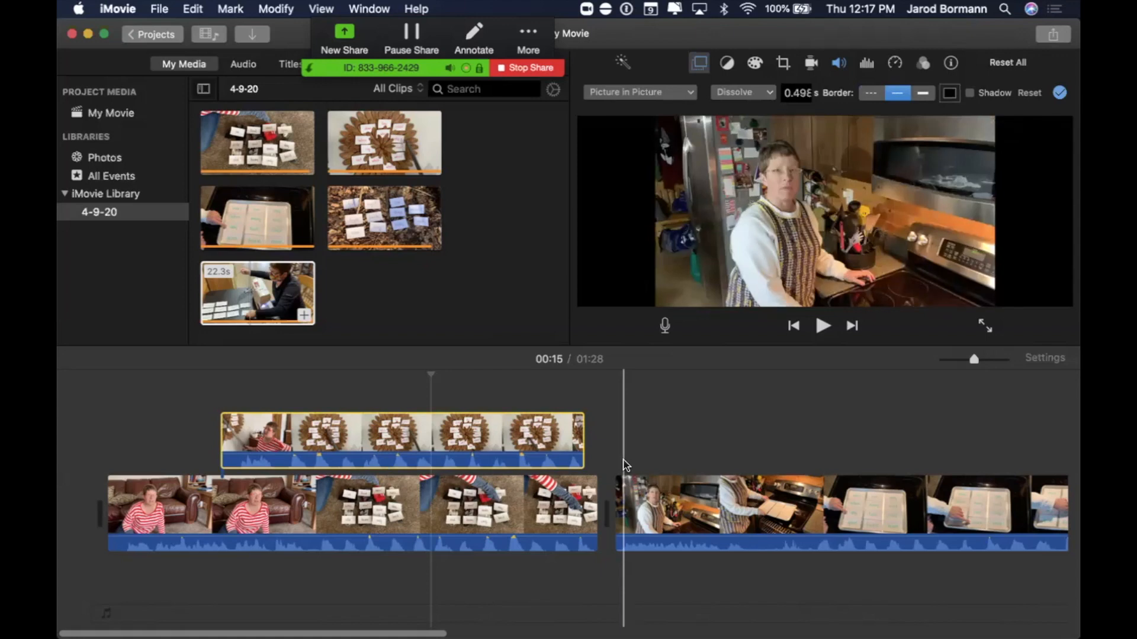
# - Undo the picture-in-picture changes and the overlay placement so the wooden-flower clip follows the first clip again
pyautogui.press('super+z')
pyautogui.press('super+z')
pyautogui.press('super+z')
pyautogui.press('super+z')
pyautogui.press('super+z')
pyautogui.press('super+z')
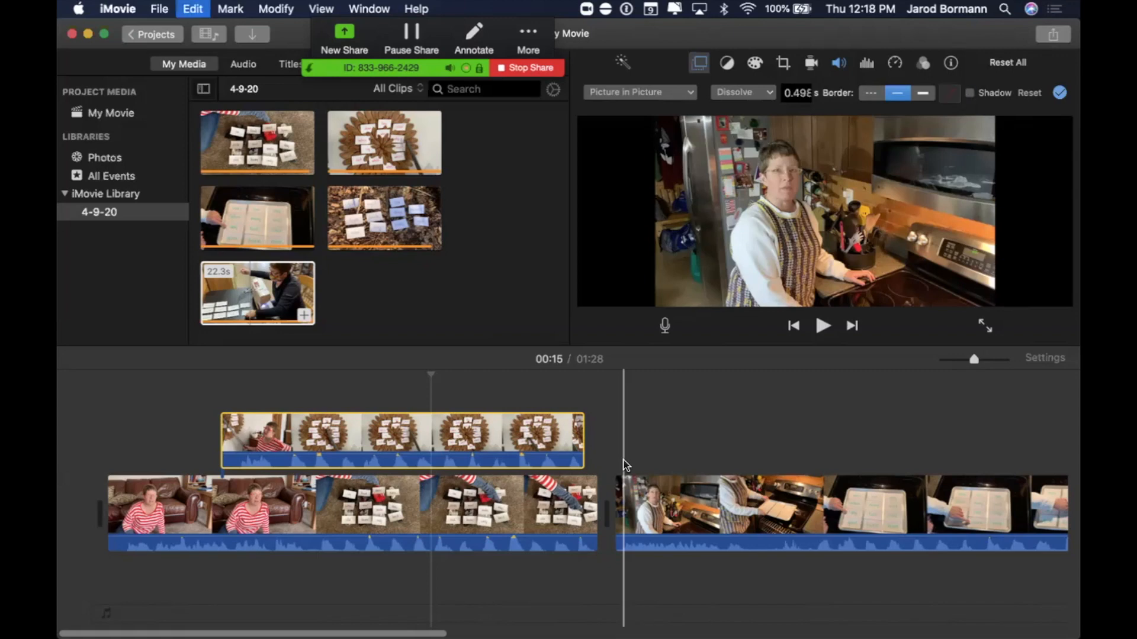
pyautogui.press('super+z')
pyautogui.press('super+z')
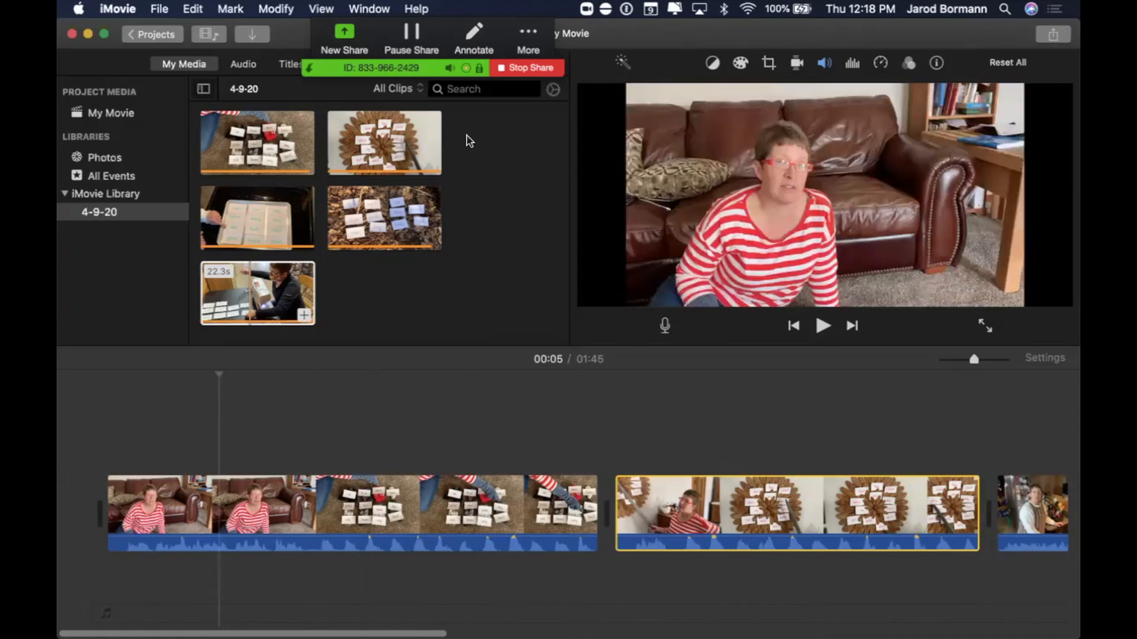
# - Add a Swap transition between the first clip and the wooden-flower clip and play it back
pyautogui.moveTo(382, 34); pyautogui.dragTo(662, 37)
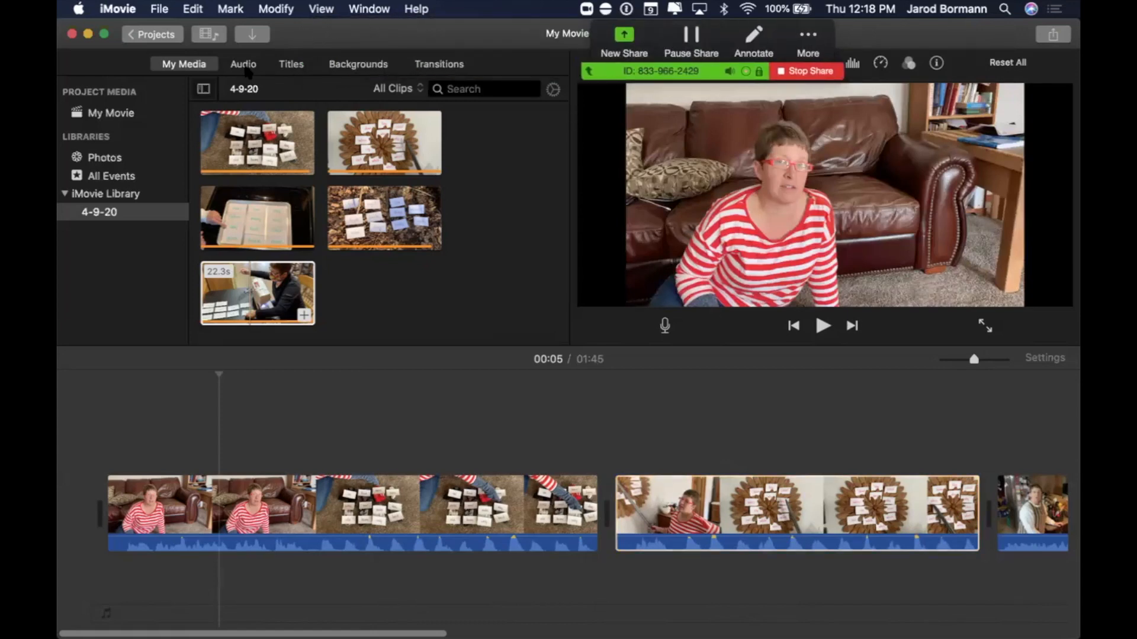
pyautogui.click(435, 64)
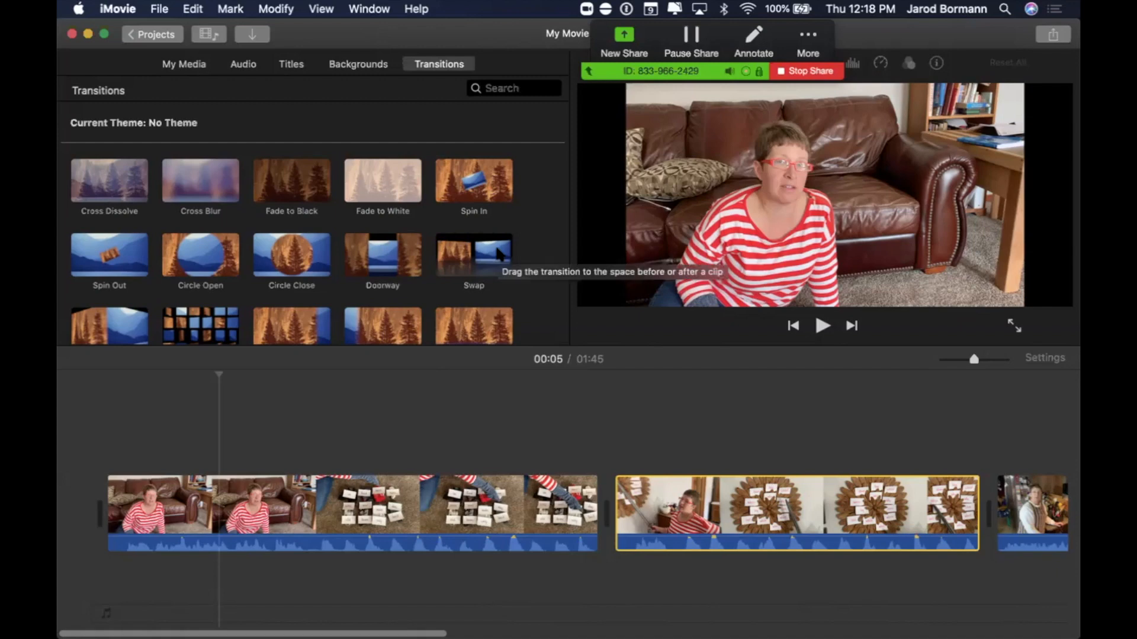
pyautogui.scroll(-1, 501, 255)
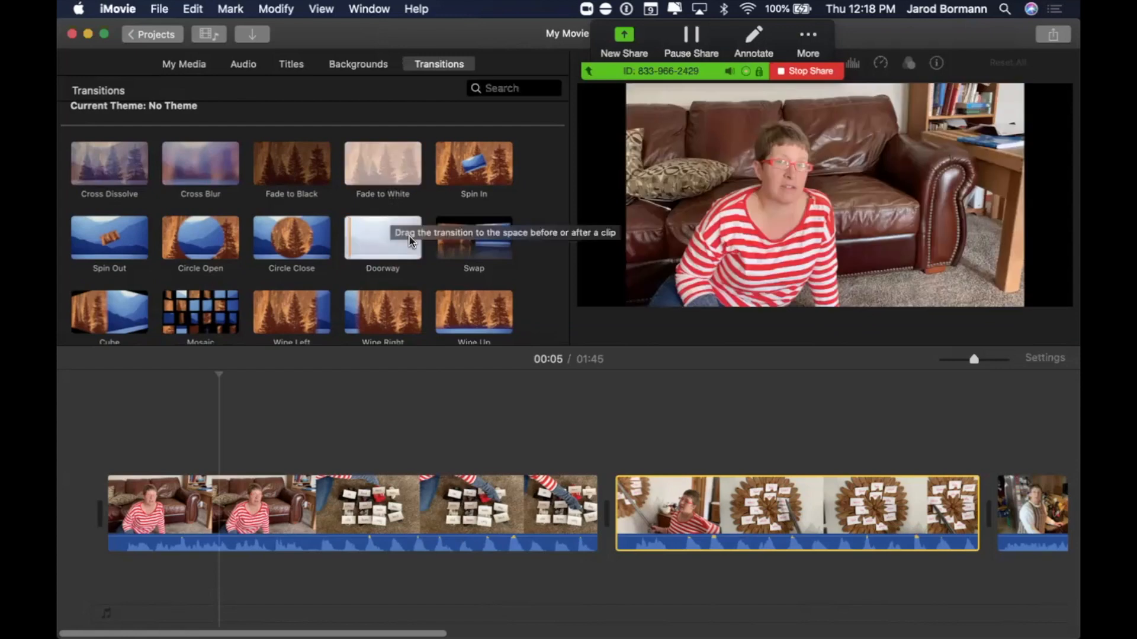
pyautogui.moveTo(483, 240); pyautogui.dragTo(584, 503)
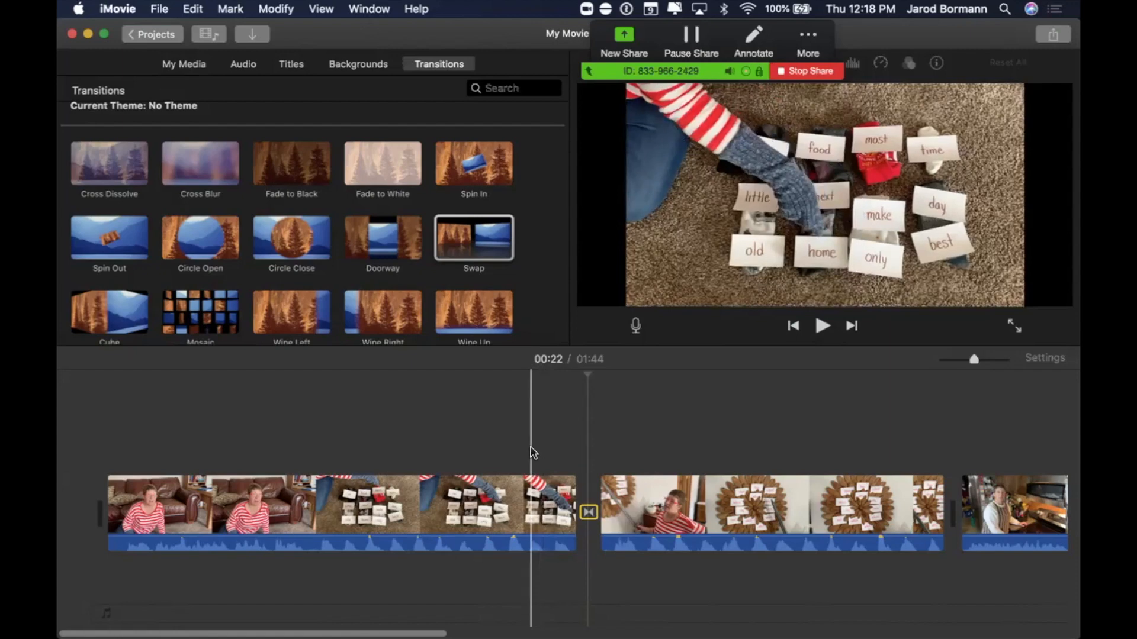
pyautogui.press('space')
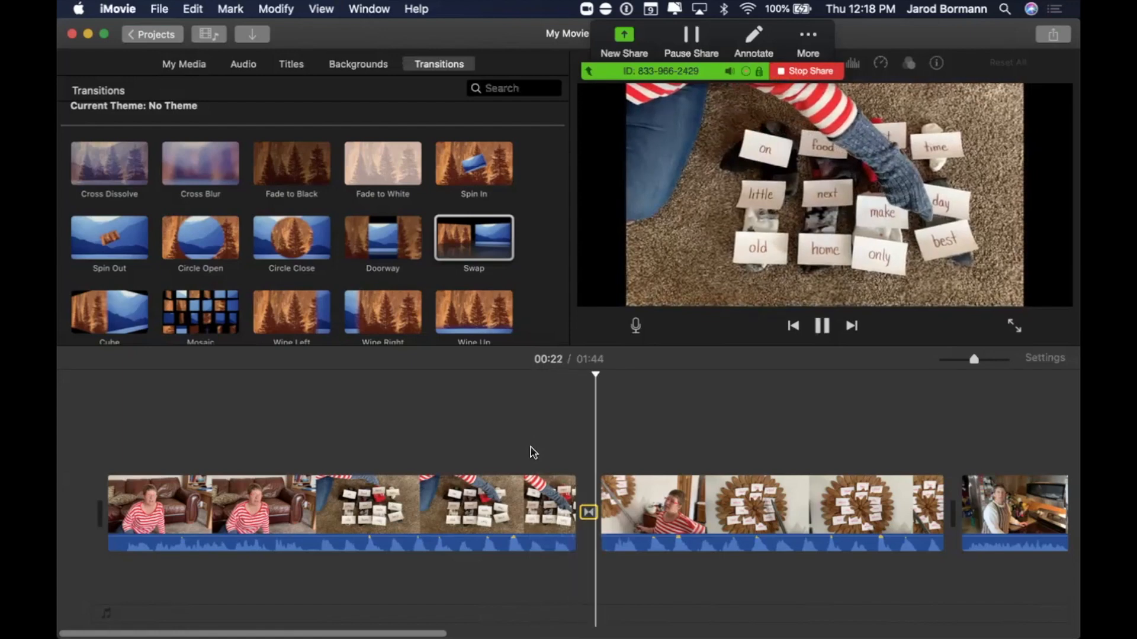
pyautogui.press('space')
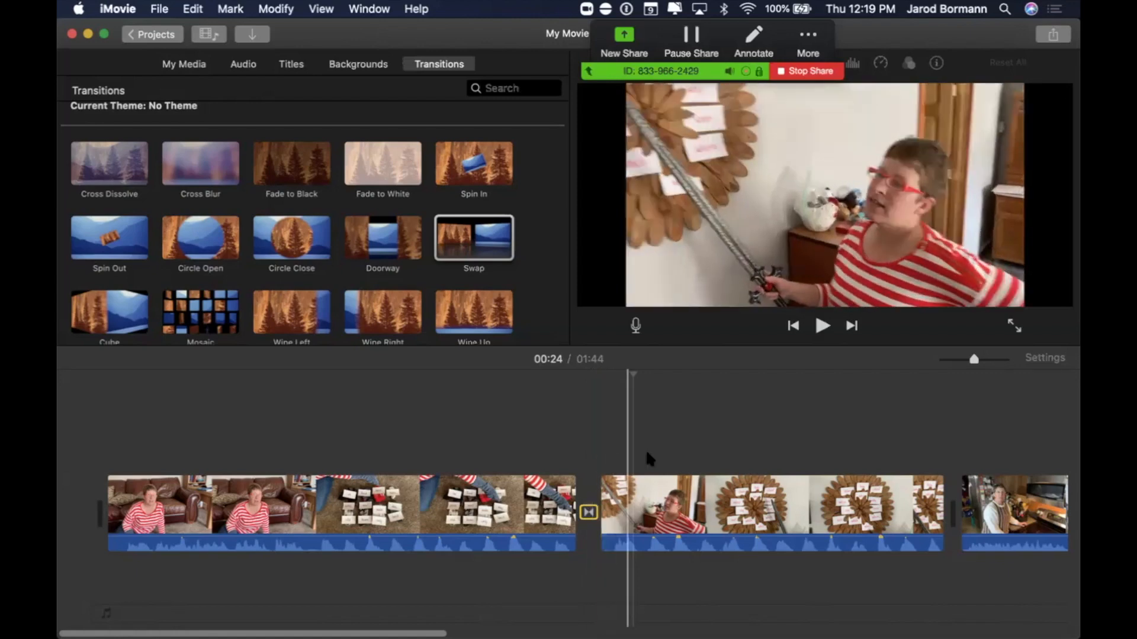
# - Add Swap transitions at the three remaining cuts, from the wooden-flower clip through to the last clip
pyautogui.hscroll(10, 731, 453)
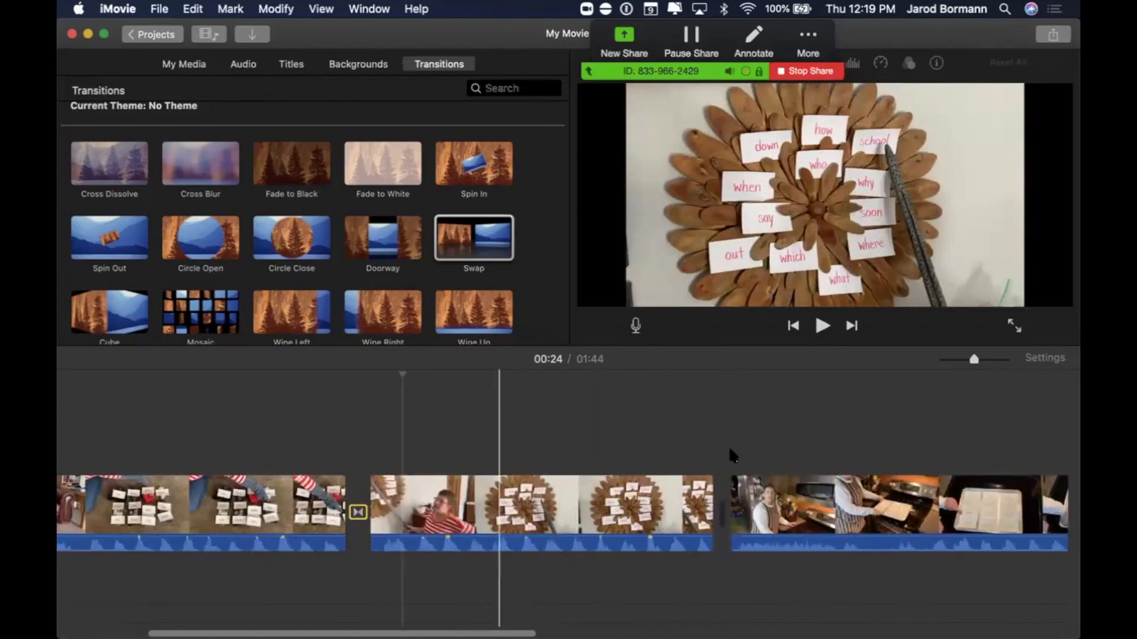
pyautogui.moveTo(486, 237); pyautogui.dragTo(544, 485)
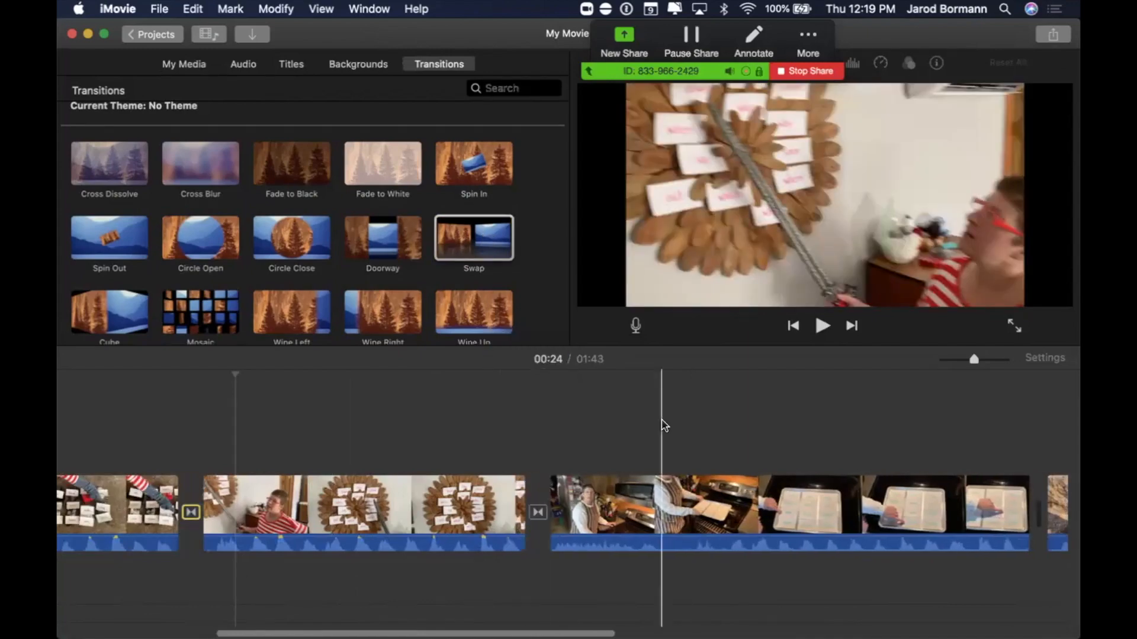
pyautogui.hscroll(10, 662, 424)
pyautogui.moveTo(504, 271); pyautogui.dragTo(530, 510)
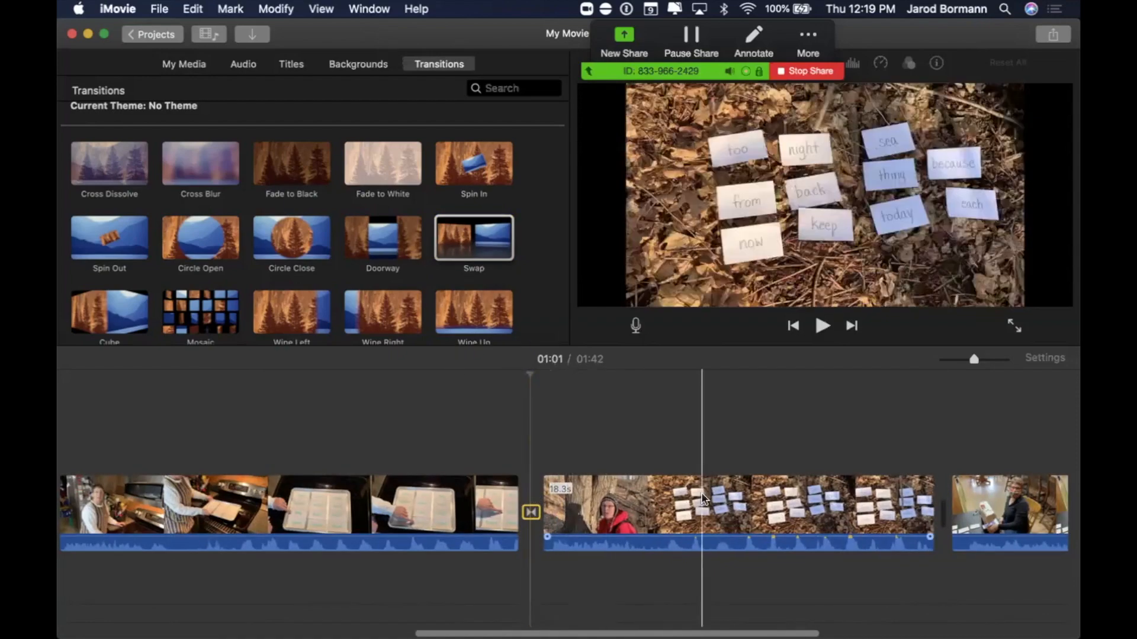
pyautogui.scroll(-5, 535, 300)
pyautogui.scroll(5, 535, 301)
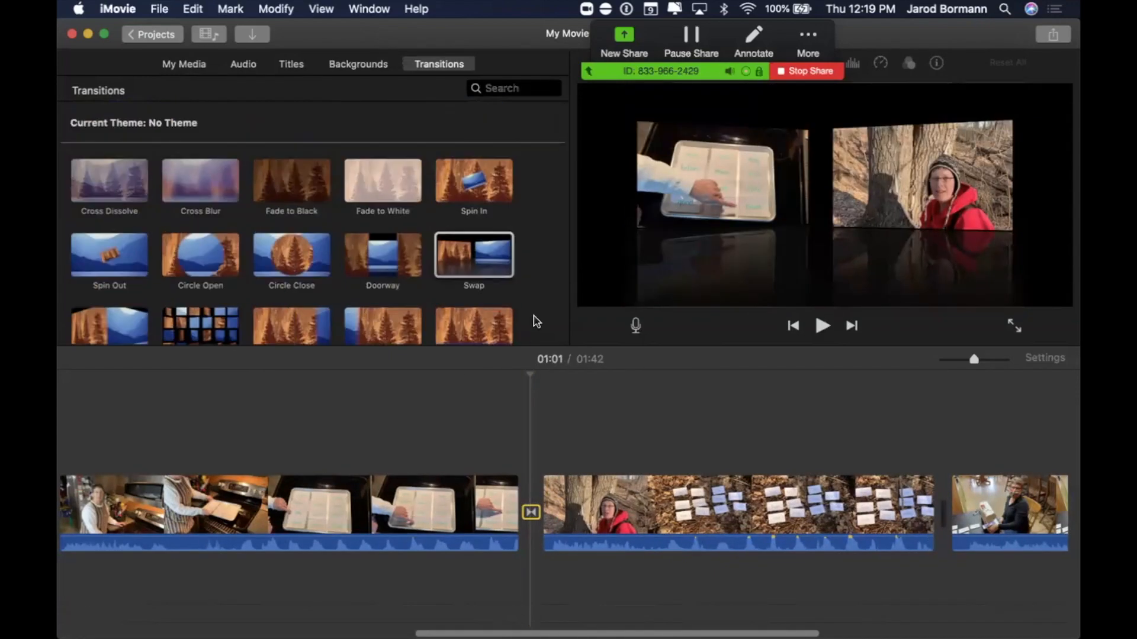
pyautogui.hscroll(6, 621, 400)
pyautogui.moveTo(480, 257); pyautogui.dragTo(611, 511)
pyautogui.hscroll(5, 738, 428)
pyautogui.hscroll(-4, 738, 427)
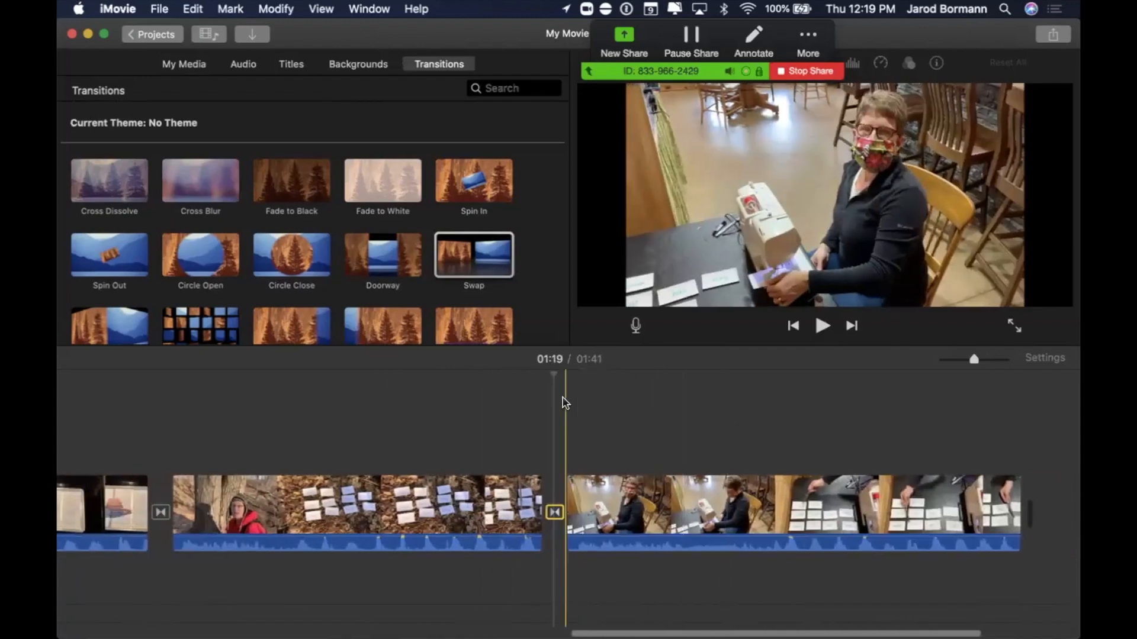
pyautogui.hscroll(-15, 565, 402)
pyautogui.hscroll(-8, 566, 402)
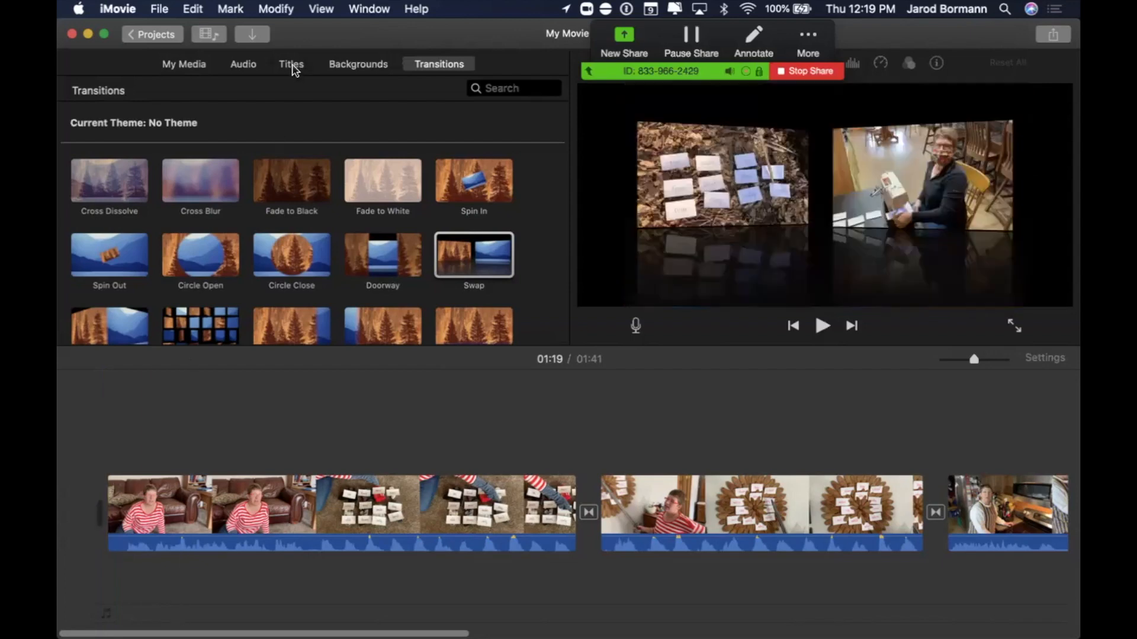
# - Examine the available titles and the maps and backgrounds, previewing the Retro and White backgrounds
pyautogui.click(291, 65)
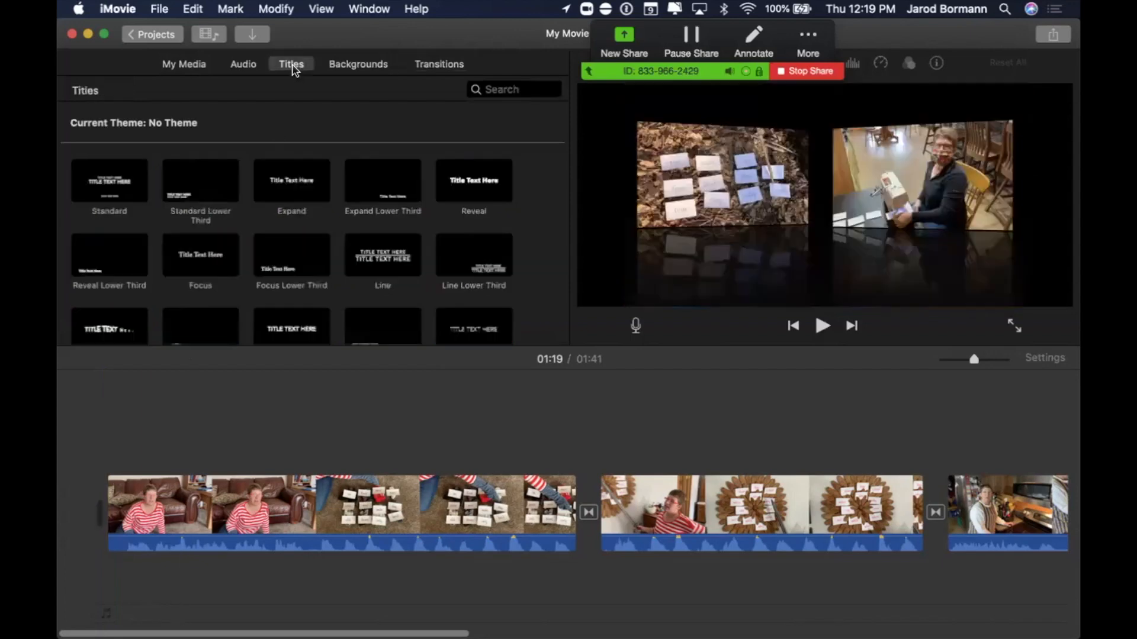
pyautogui.click(353, 67)
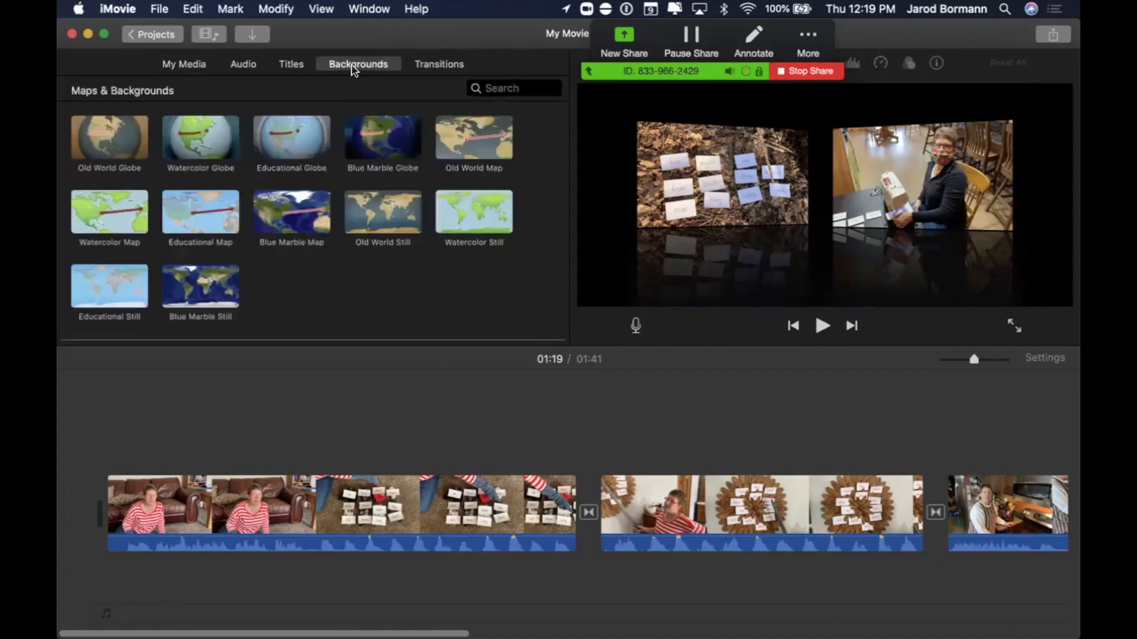
pyautogui.scroll(-5, 405, 288)
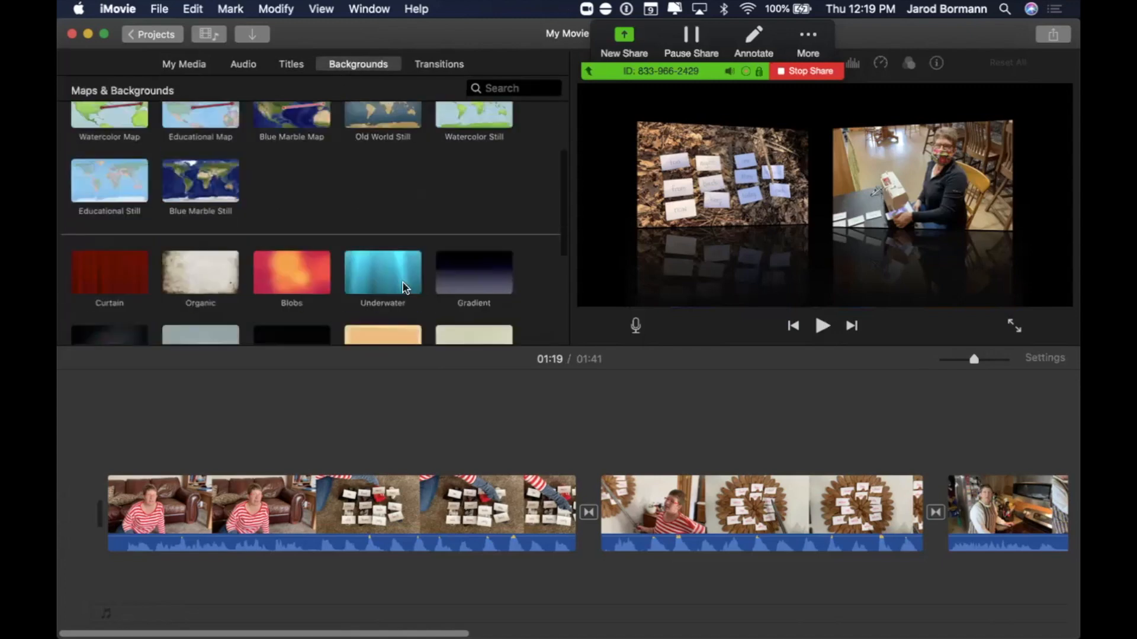
pyautogui.scroll(-2, 405, 289)
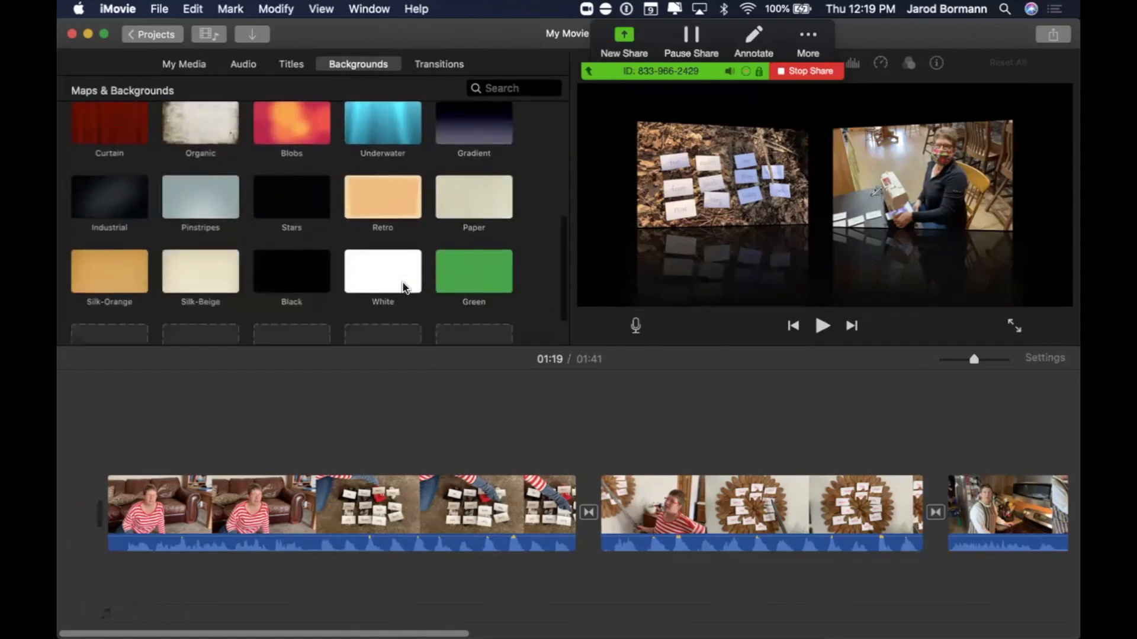
pyautogui.scroll(-1, 405, 288)
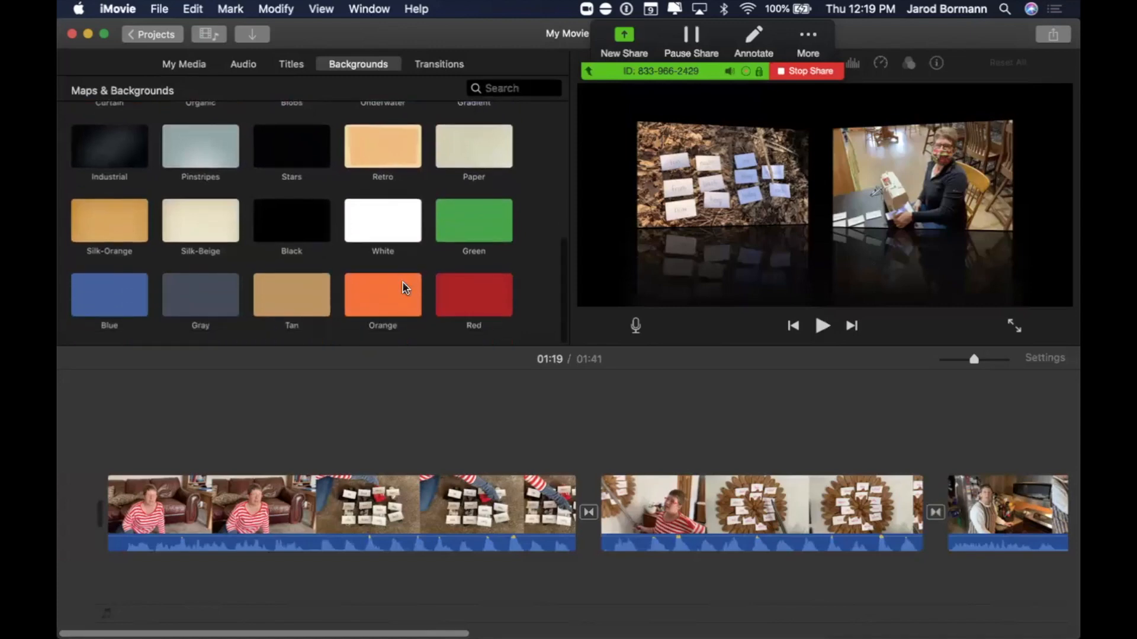
pyautogui.scroll(2, 403, 283)
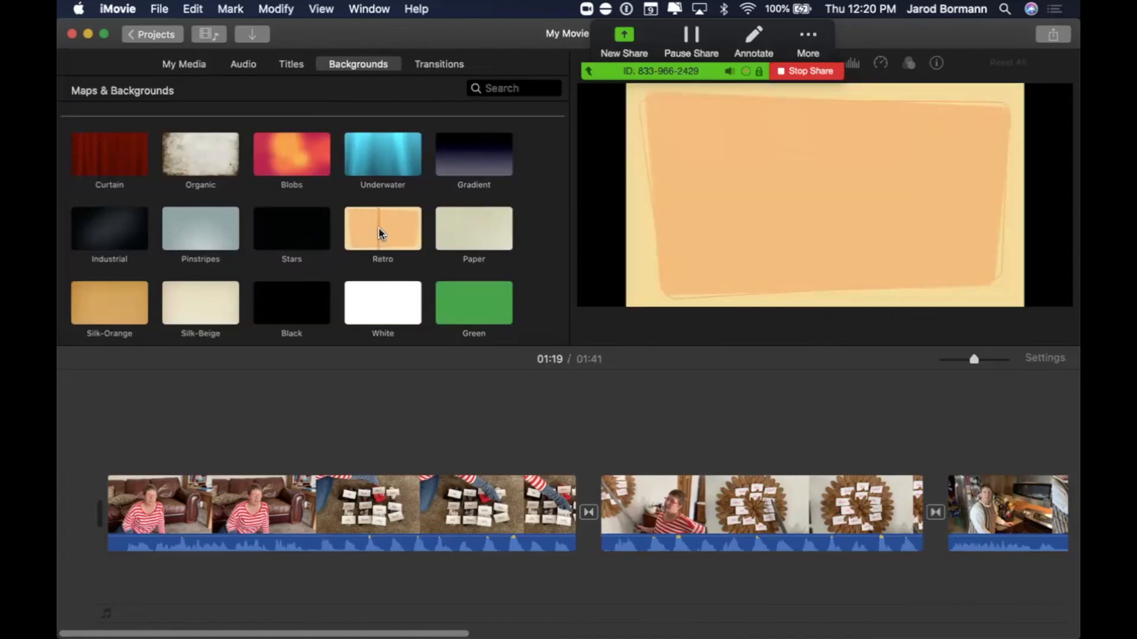
pyautogui.moveTo(379, 228)
pyautogui.mouseDown()
pyautogui.moveTo(380, 161)
pyautogui.moveTo(381, 217)
pyautogui.mouseUp()
pyautogui.scroll(-2, 381, 220)
pyautogui.scroll(-1, 381, 224)
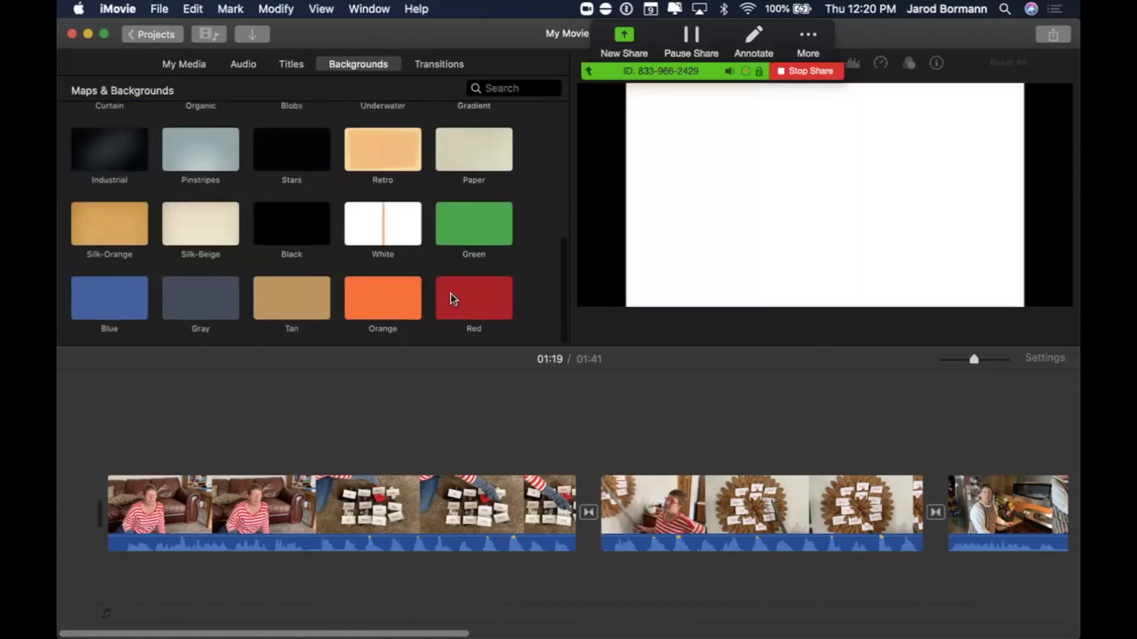
# - Insert the Red background before the first clip and lengthen it by about 2 s
pyautogui.click(475, 302)
pyautogui.moveTo(474, 303); pyautogui.dragTo(84, 518)
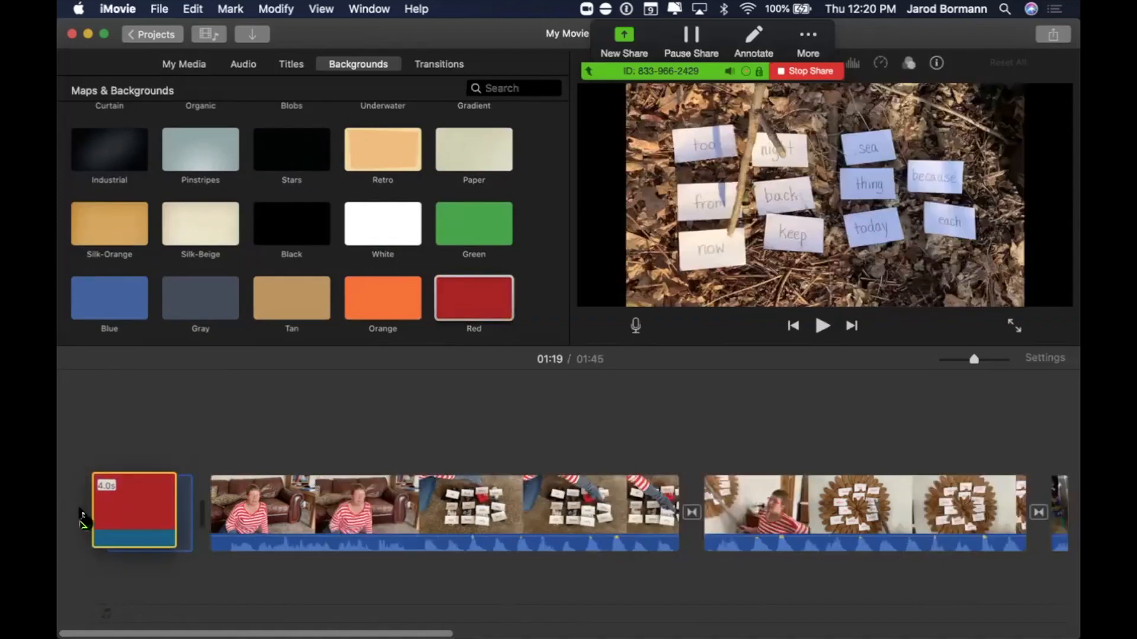
pyautogui.moveTo(81, 512); pyautogui.dragTo(81, 512)
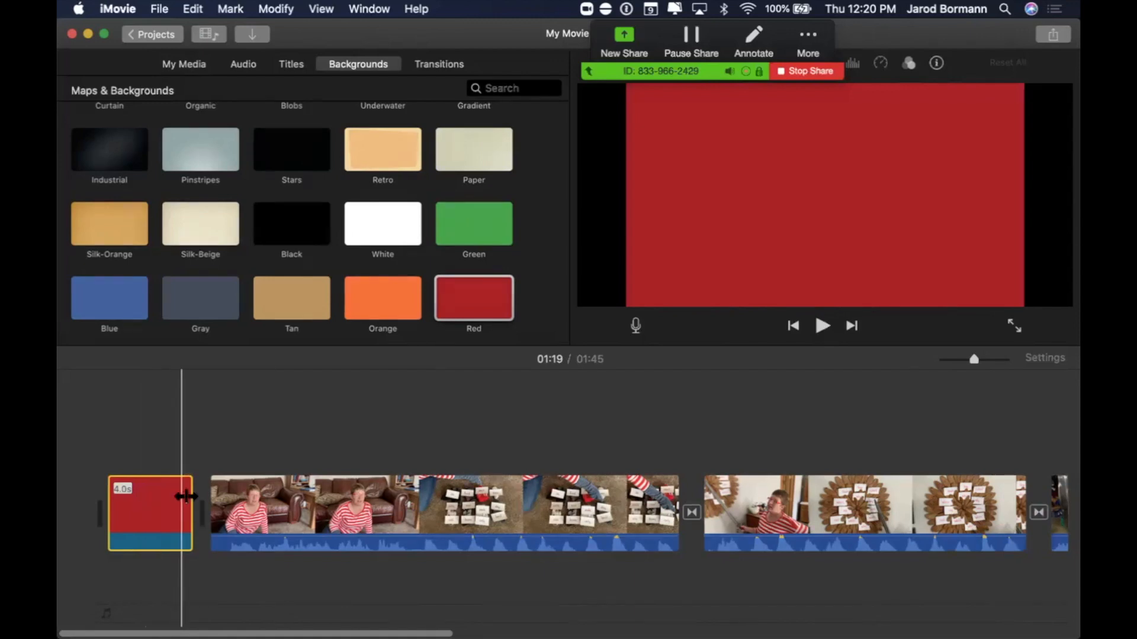
pyautogui.moveTo(188, 496); pyautogui.dragTo(232, 495)
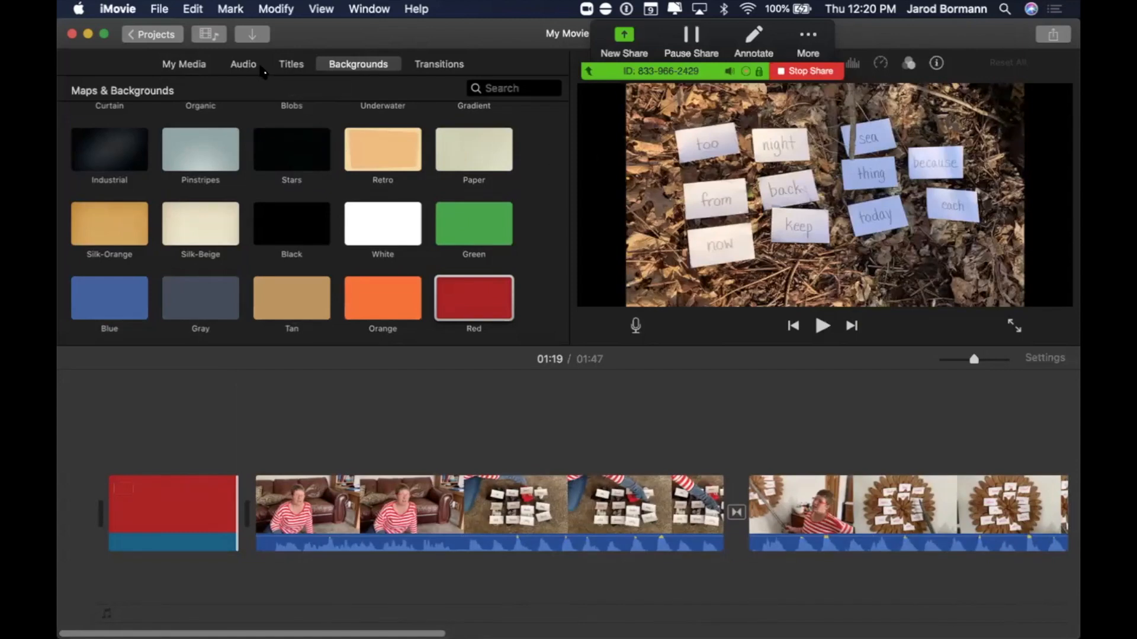
# - Add a Swap transition between the red background and the first clip
pyautogui.click(439, 65)
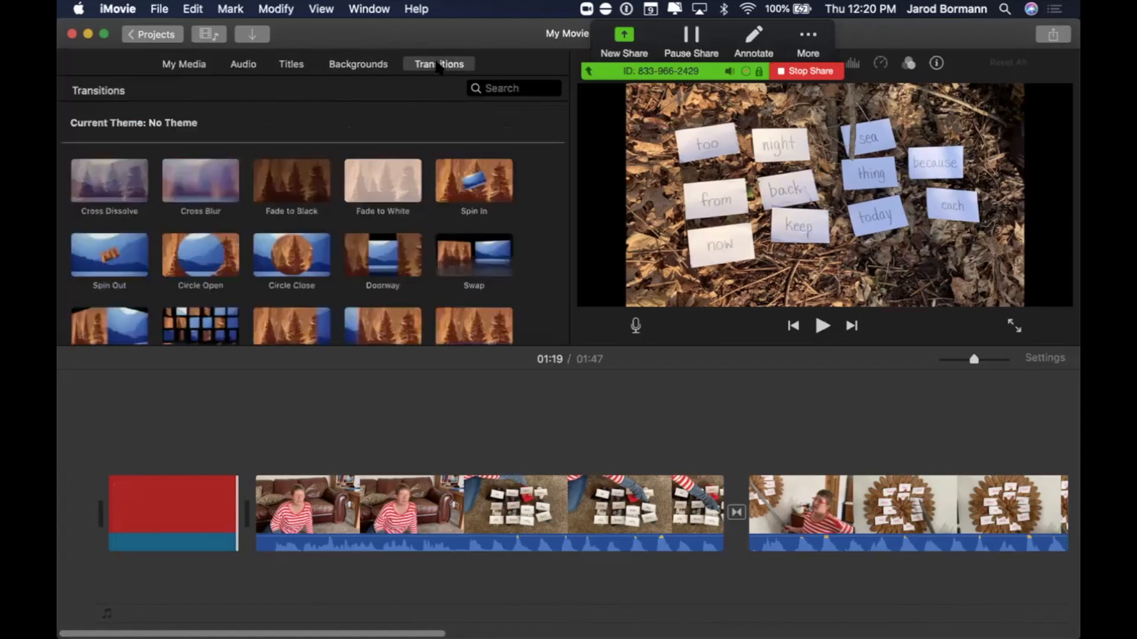
pyautogui.moveTo(470, 259); pyautogui.dragTo(238, 507)
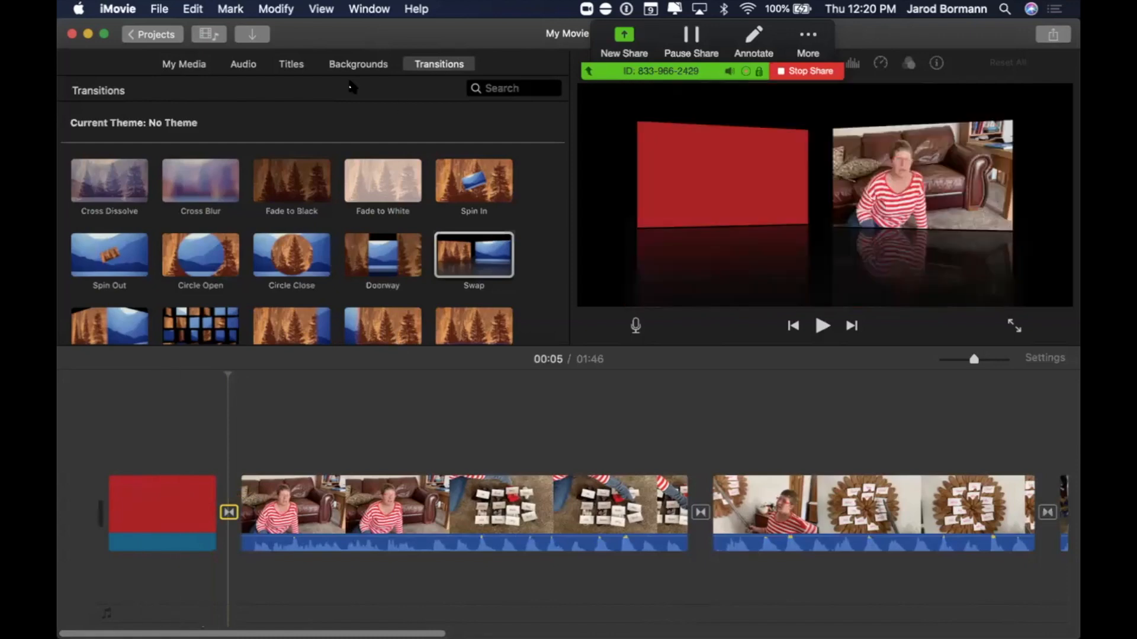
# - Place a Pop-up title above the red background, starting at the beginning of the movie
pyautogui.click(292, 65)
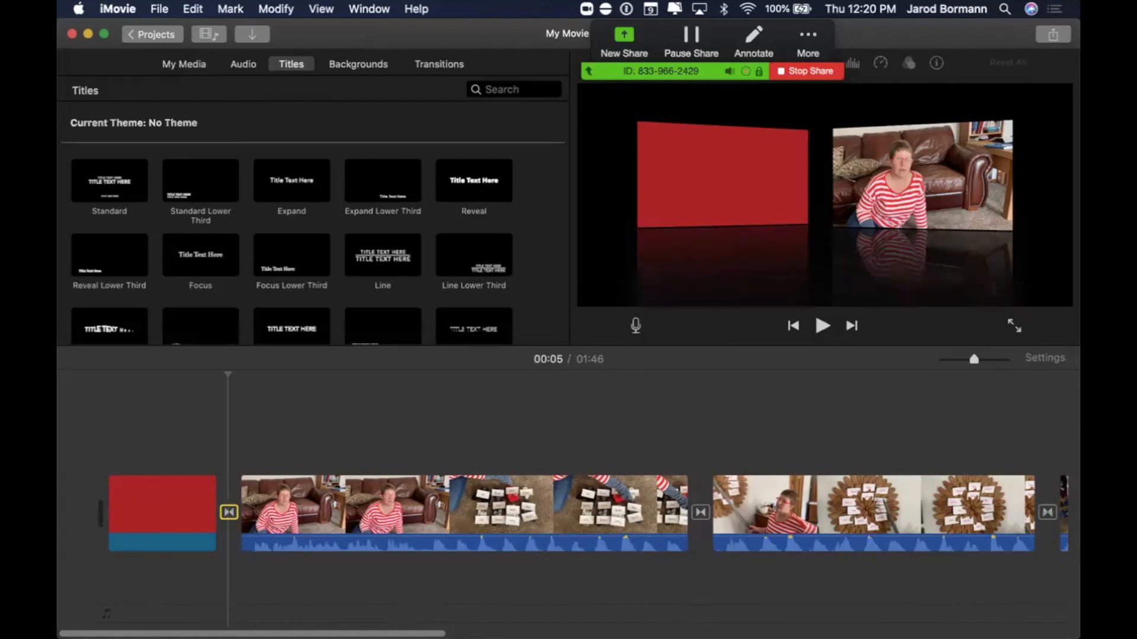
pyautogui.scroll(-3, 68, 222)
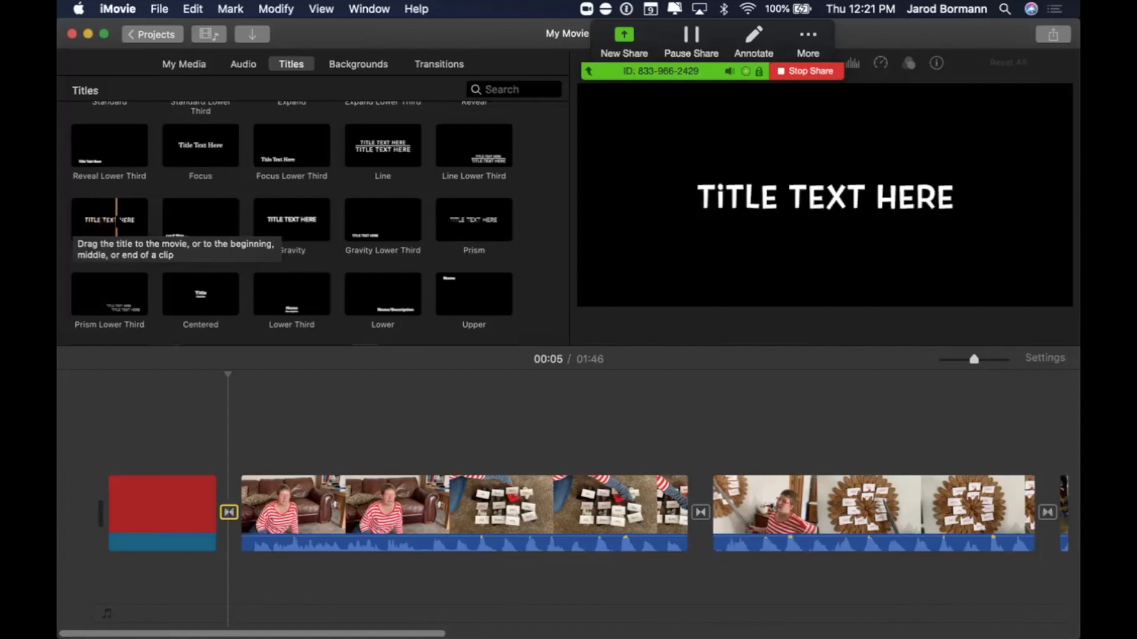
pyautogui.click(116, 220)
pyautogui.moveTo(116, 220); pyautogui.dragTo(113, 459)
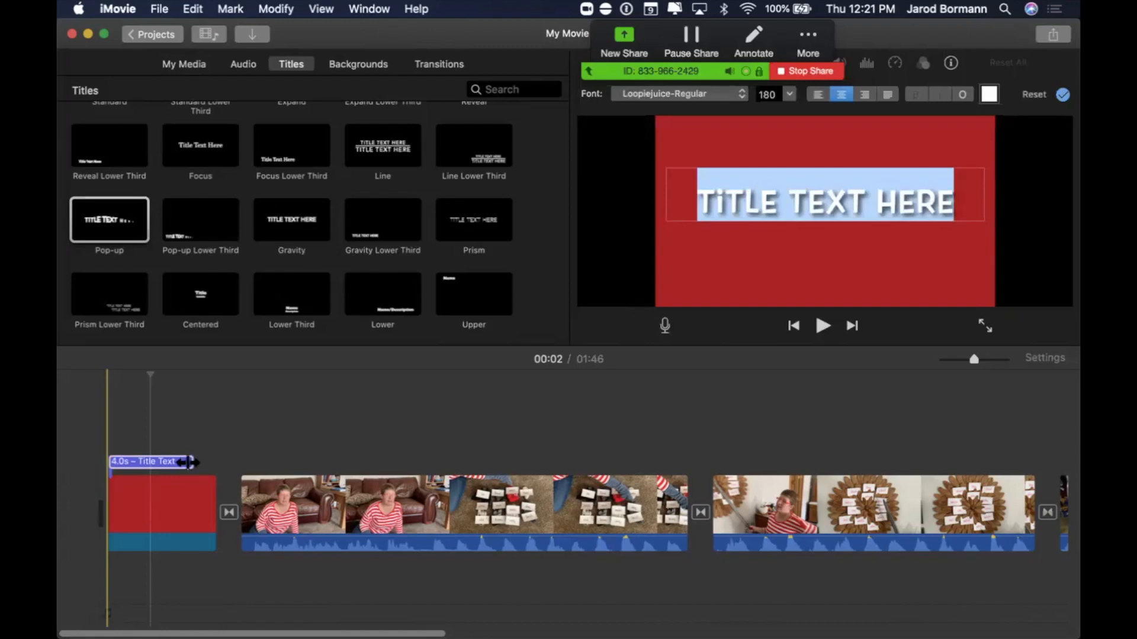
# - Replace the placeholder text of the opening title with "Sight words 6-10"
pyautogui.moveTo(784, 26); pyautogui.dragTo(457, 27)
pyautogui.click(754, 206)
pyautogui.write('LISTS')
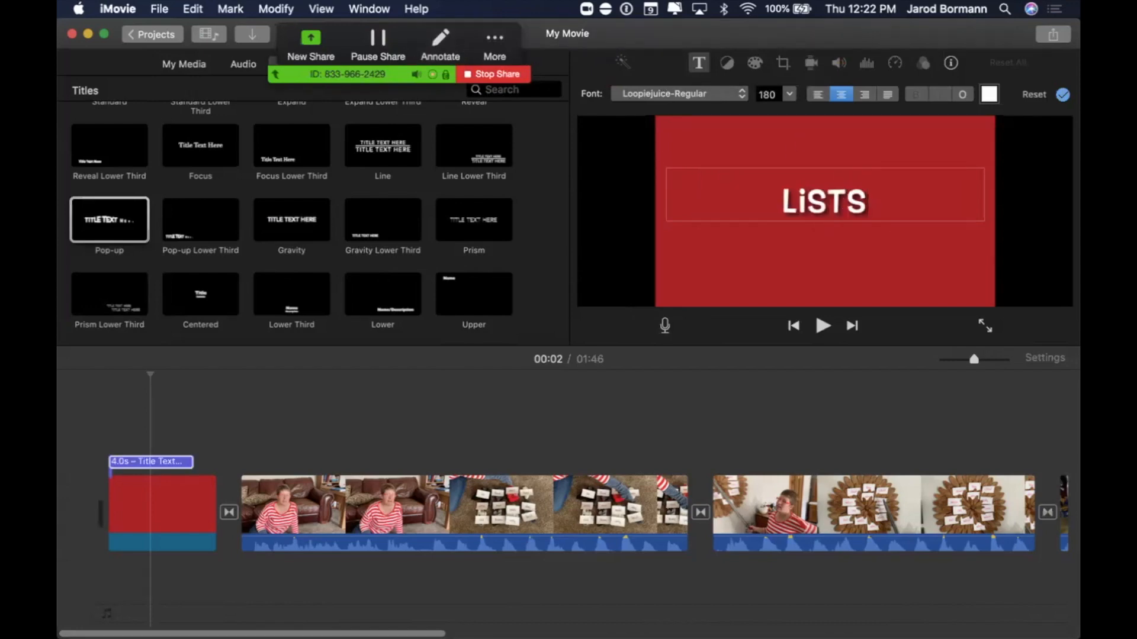
pyautogui.write(' 6-10')
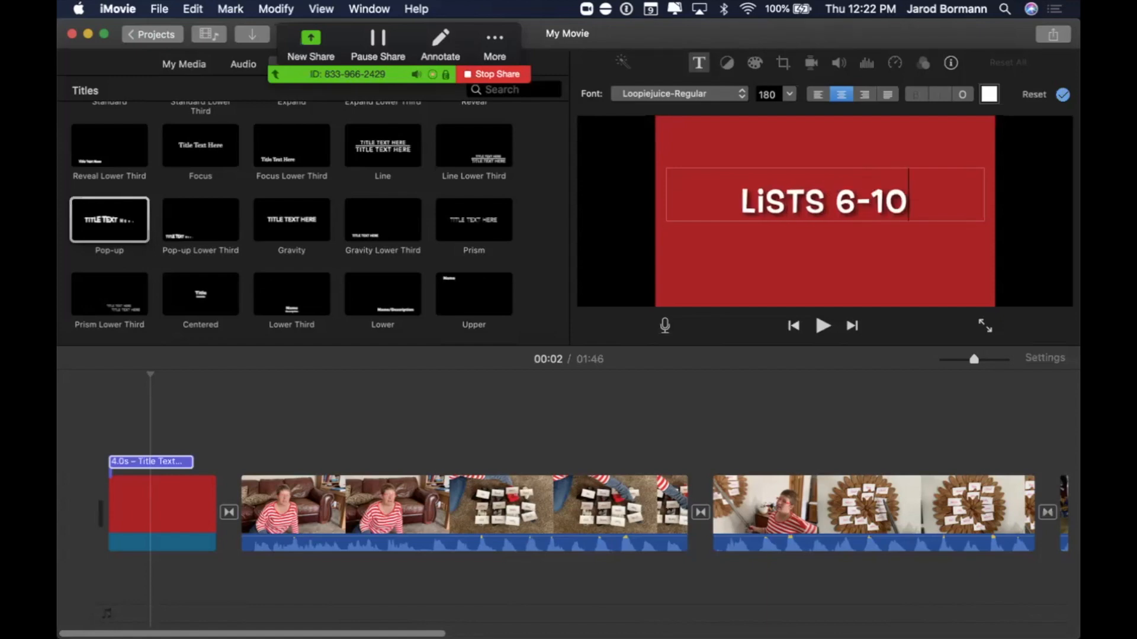
pyautogui.doubleClick(767, 198)
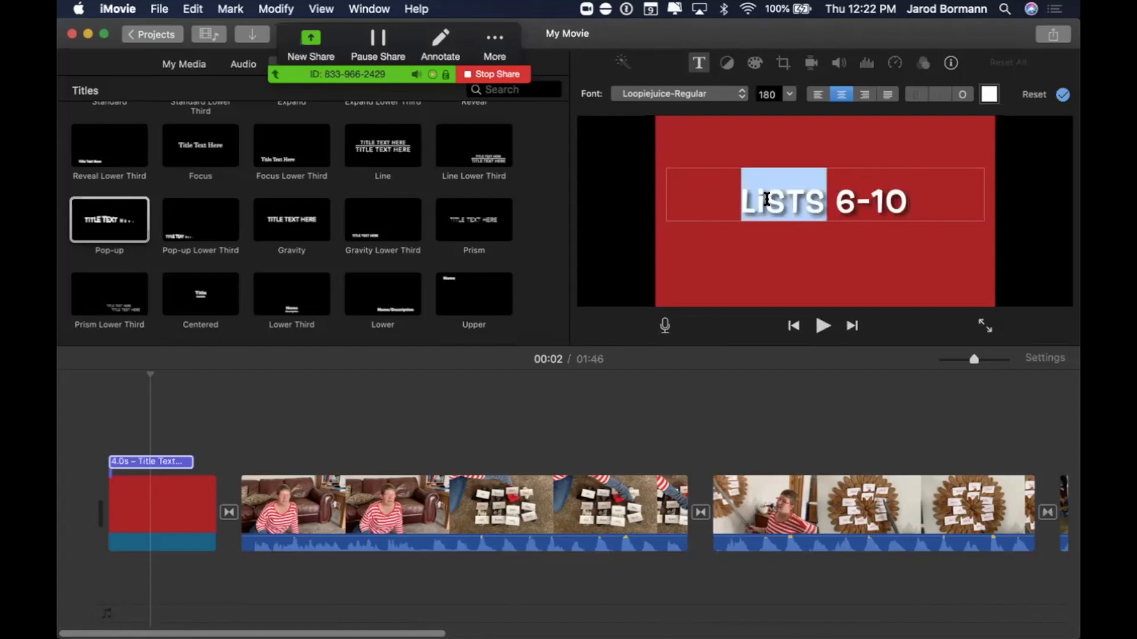
pyautogui.write('SIGHT WORDS')
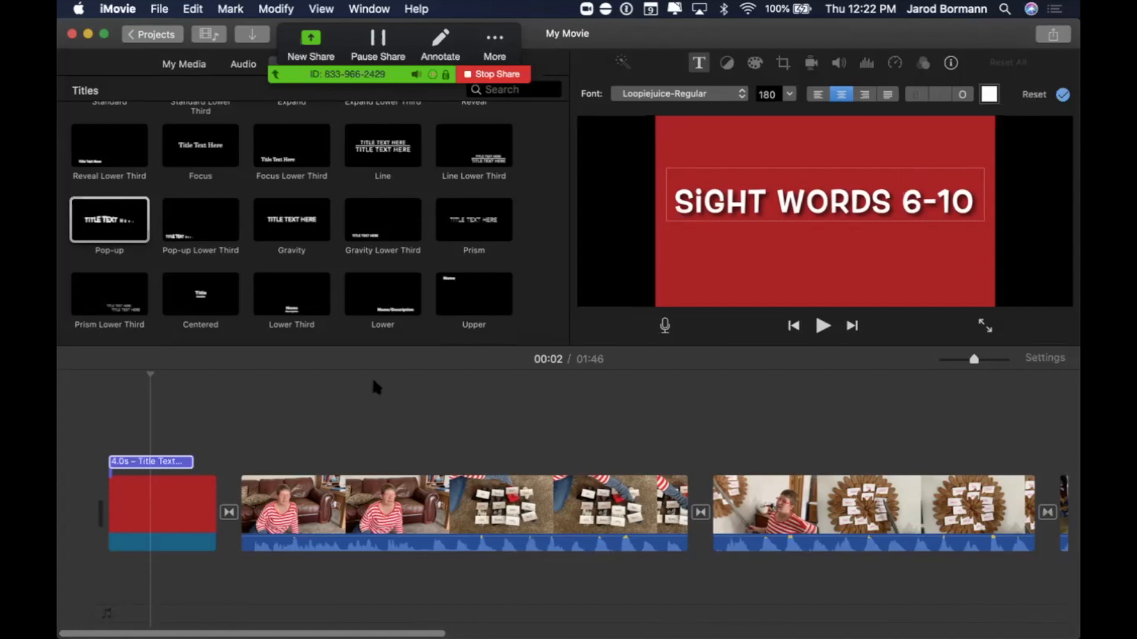
# - Play back the opening and lengthen its title to 5.0 s so it spans the whole red background
pyautogui.click(132, 412)
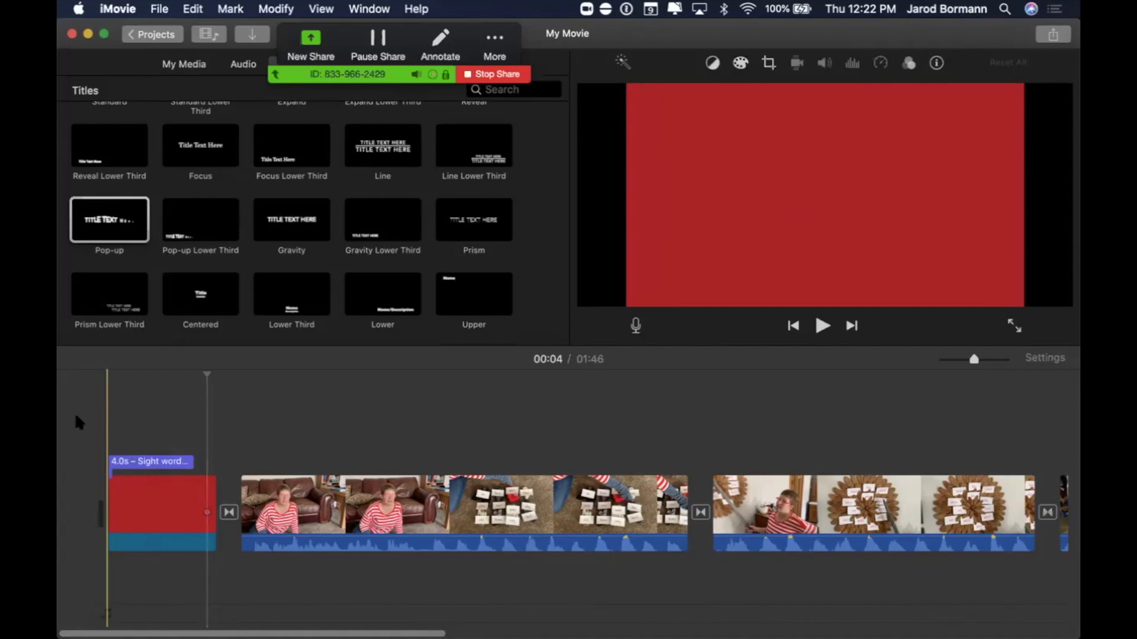
pyautogui.press('space')
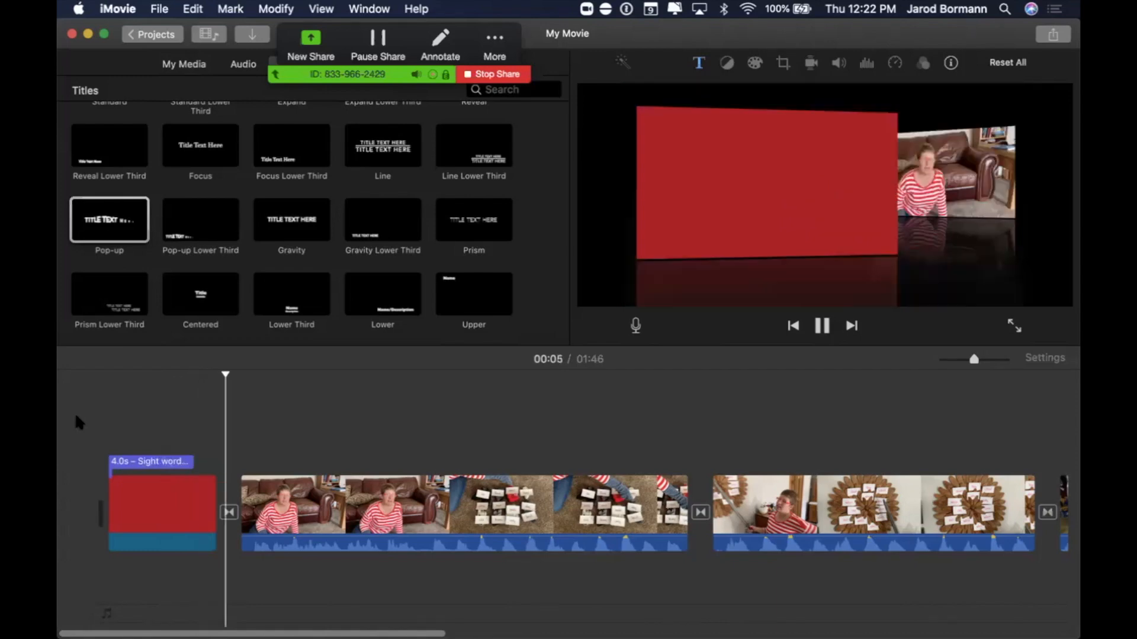
pyautogui.press('space')
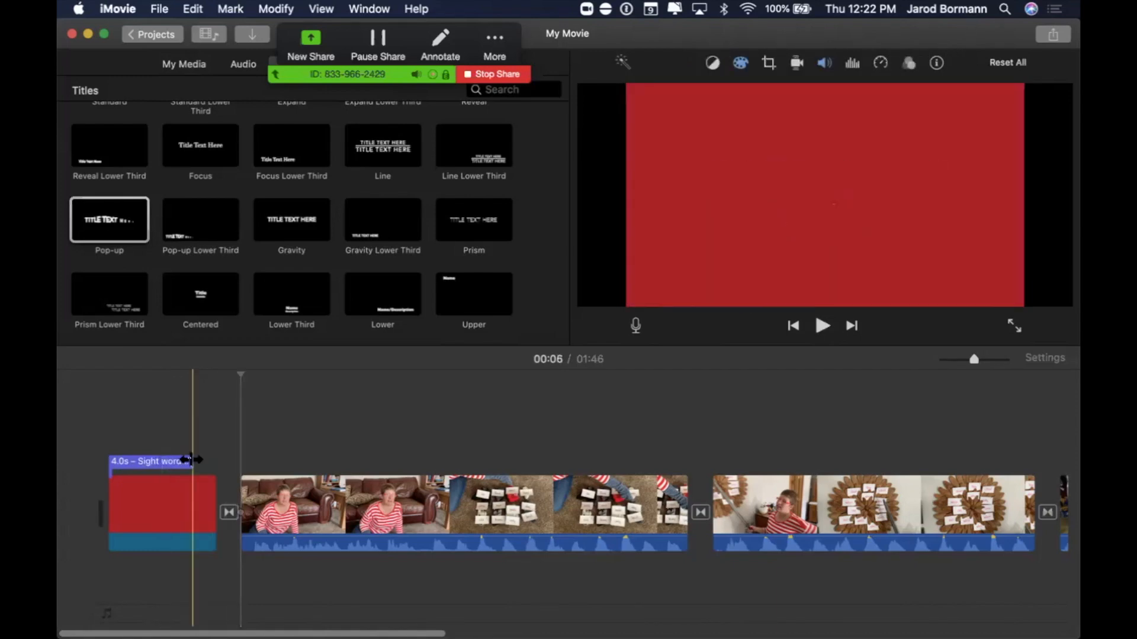
pyautogui.moveTo(190, 460); pyautogui.dragTo(211, 458)
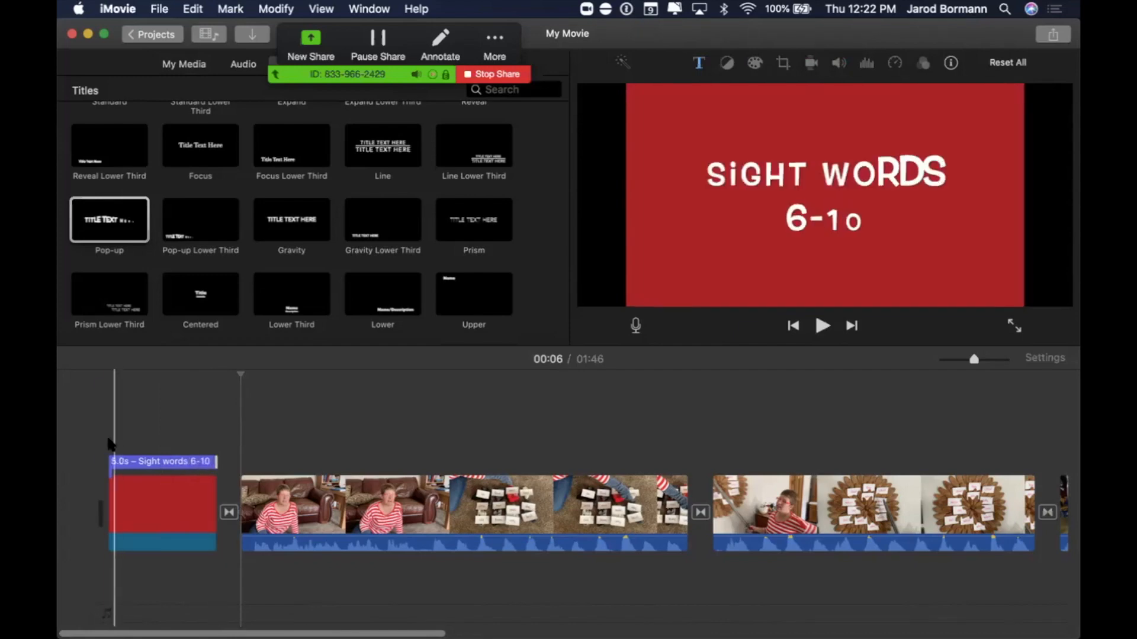
pyautogui.press('space')
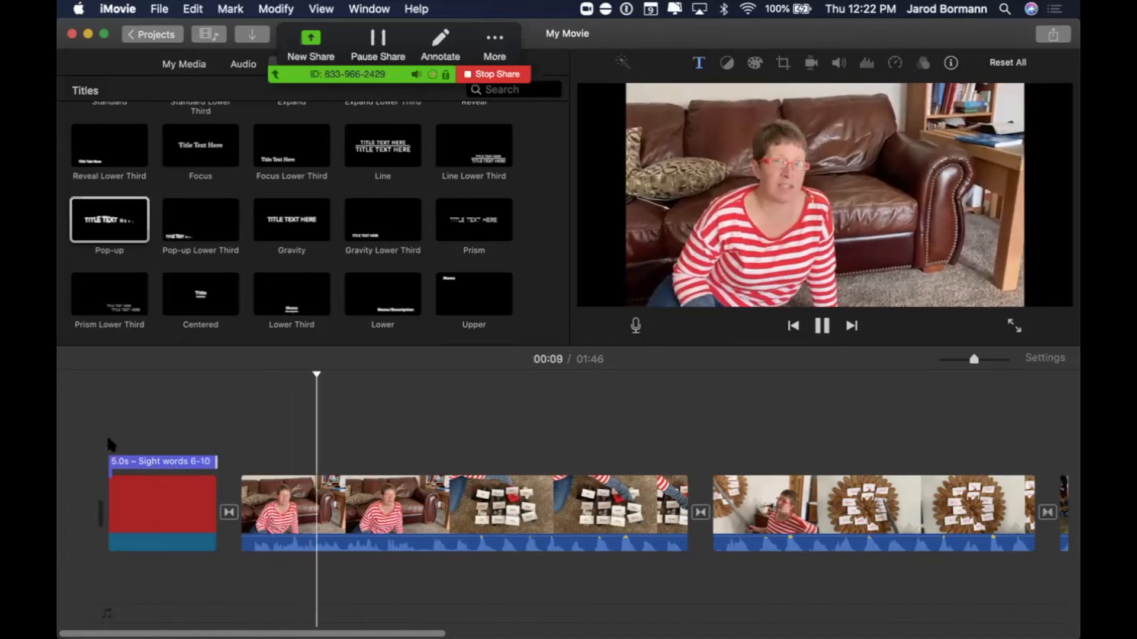
pyautogui.press('space')
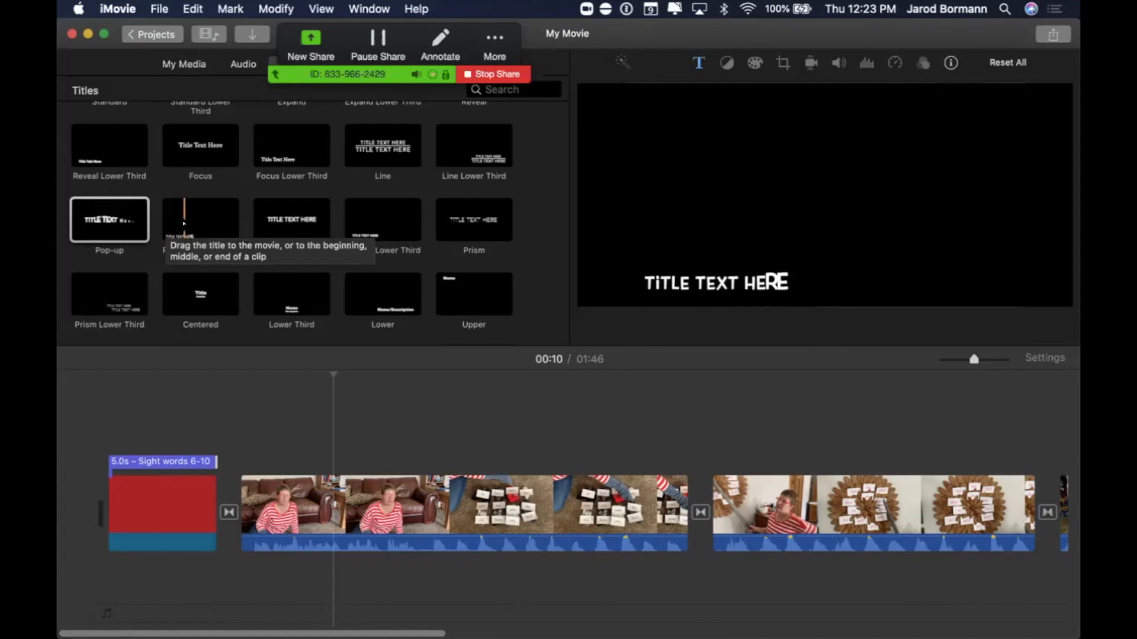
# - Add a Pop-up Lower Third title over the first video clip and stretch it to 19.8 s, ending with the clip
pyautogui.moveTo(184, 223); pyautogui.dragTo(546, 469)
pyautogui.moveTo(347, 461); pyautogui.dragTo(684, 454)
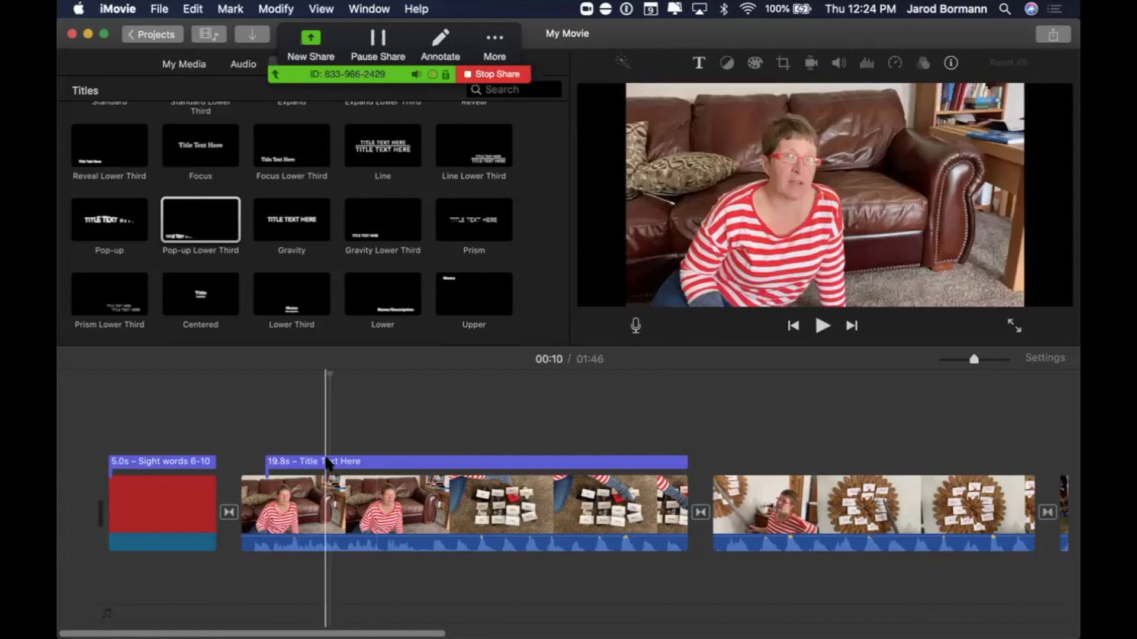
# - Set the first clip's lower-third title text to "LIST 6" and play the clip back
pyautogui.click(327, 461)
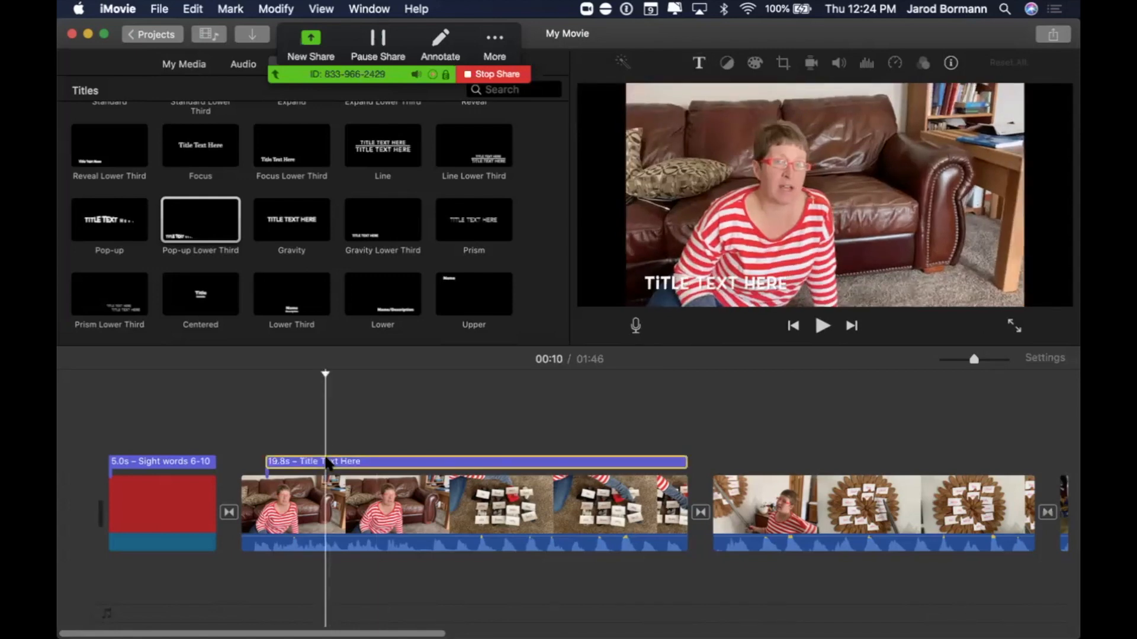
pyautogui.doubleClick(326, 461)
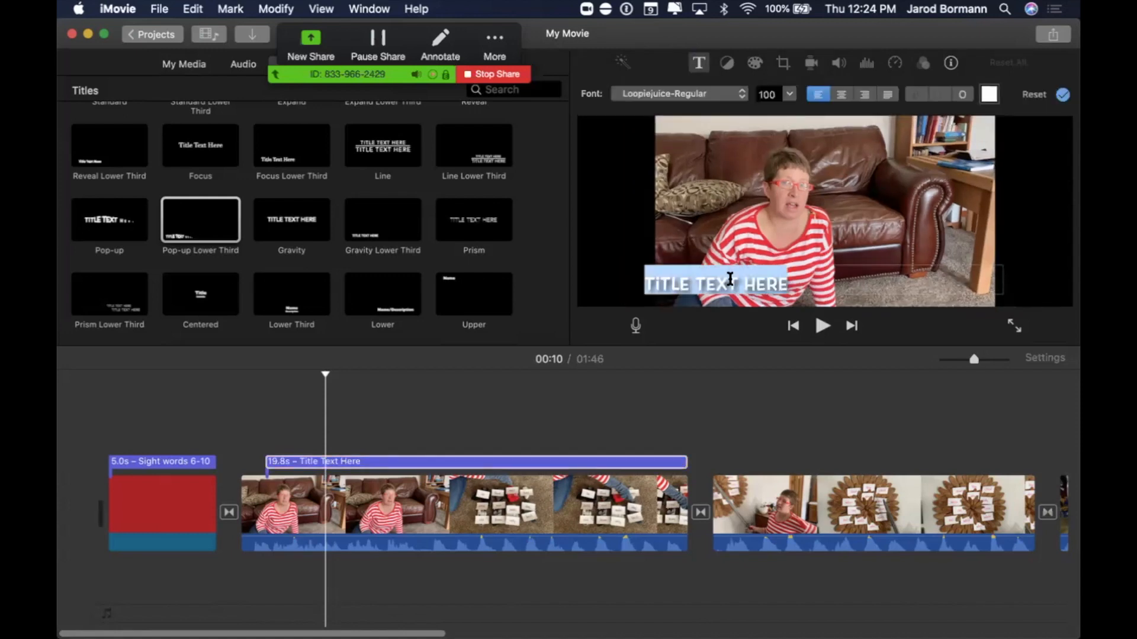
pyautogui.write('LIST 6')
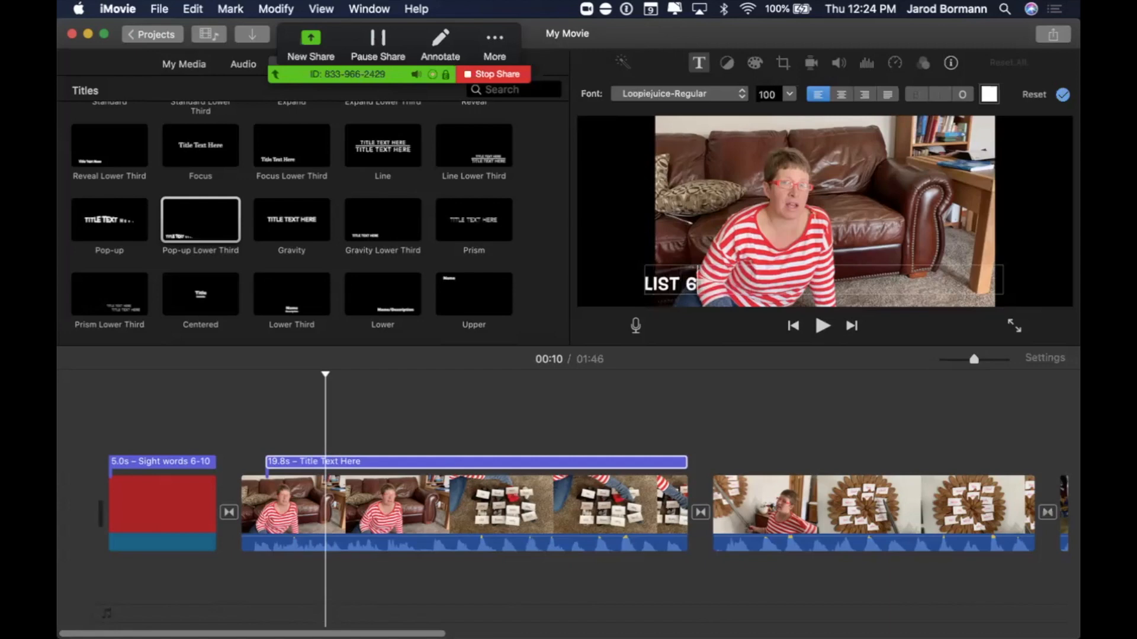
pyautogui.click(255, 422)
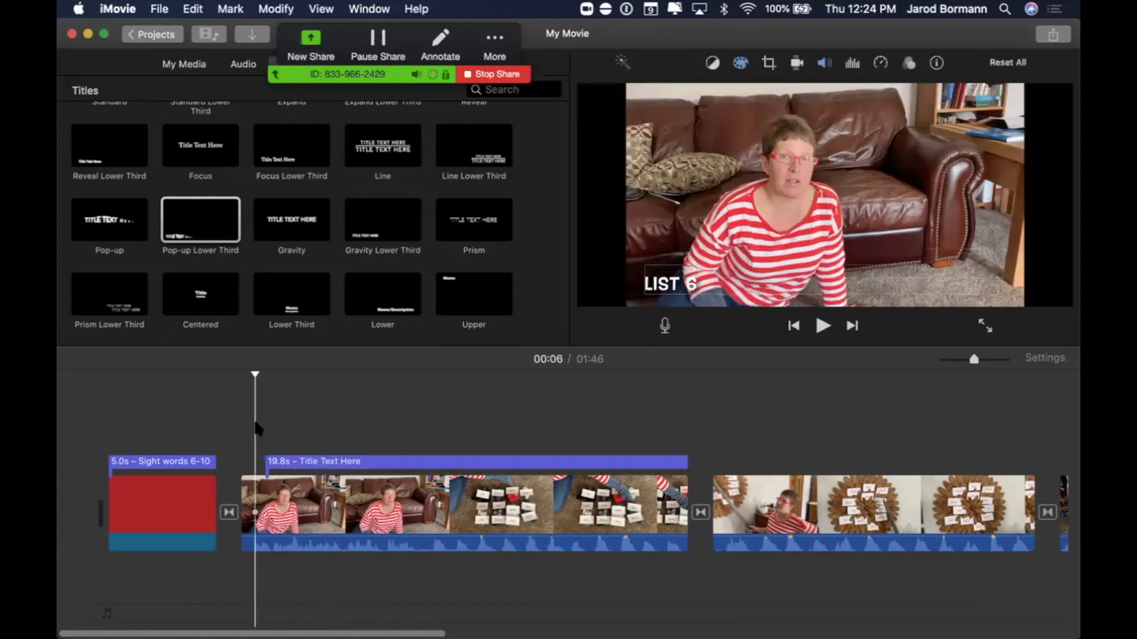
pyautogui.press('space')
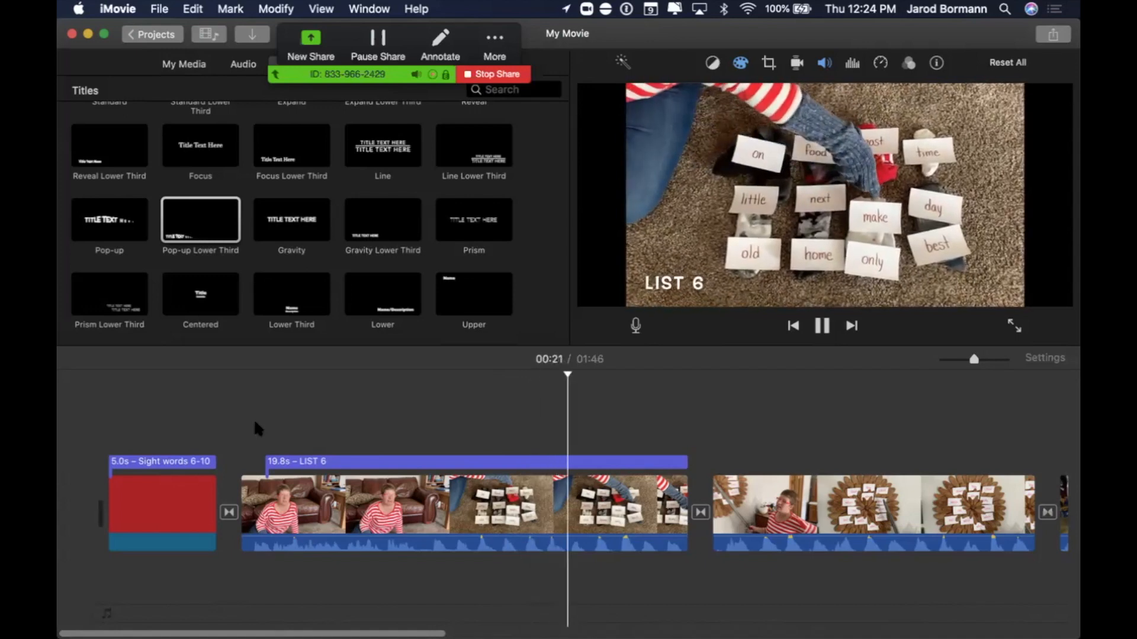
pyautogui.press('space')
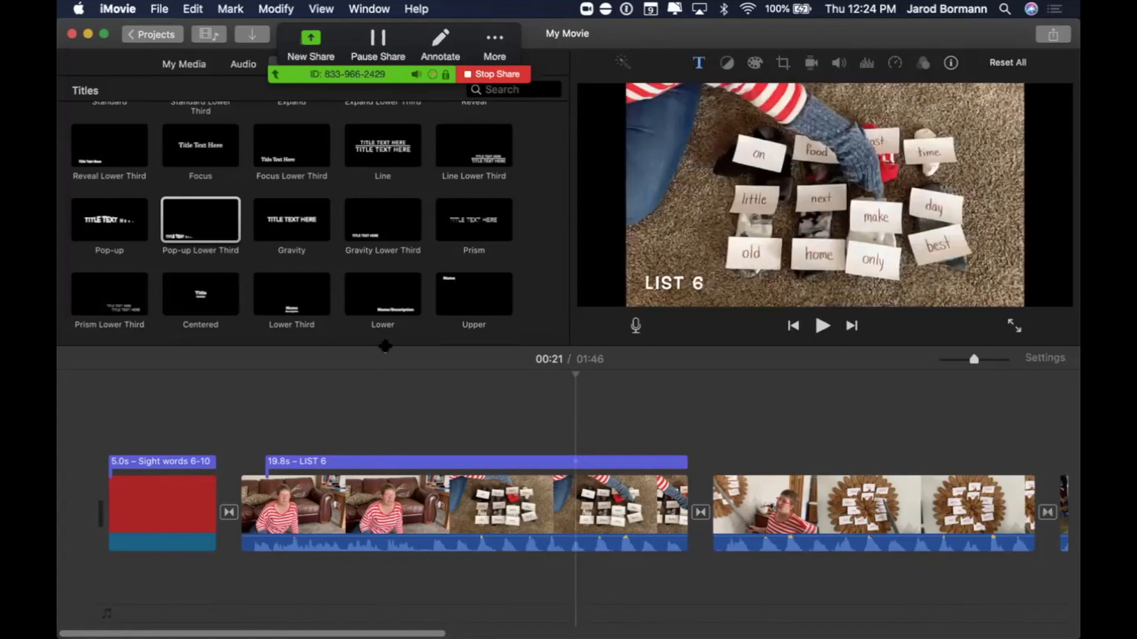
# - Copy the LIST 6 title onto the wooden-flower clip and shorten the copy to 15.1 s, ending with the clip
pyautogui.click(402, 463)
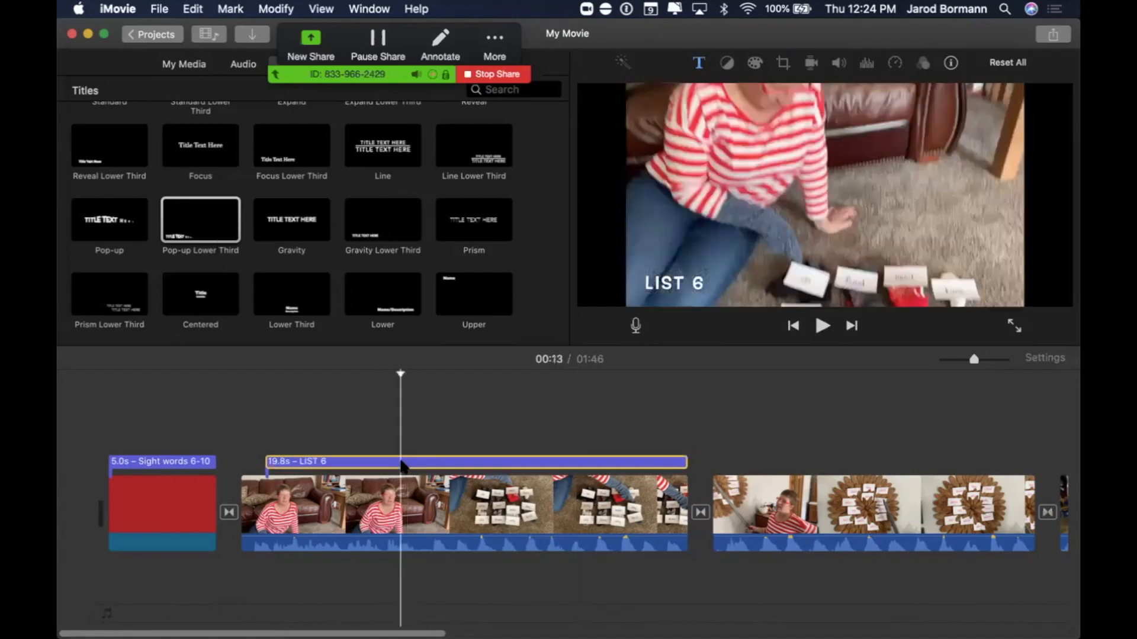
pyautogui.press('super+c')
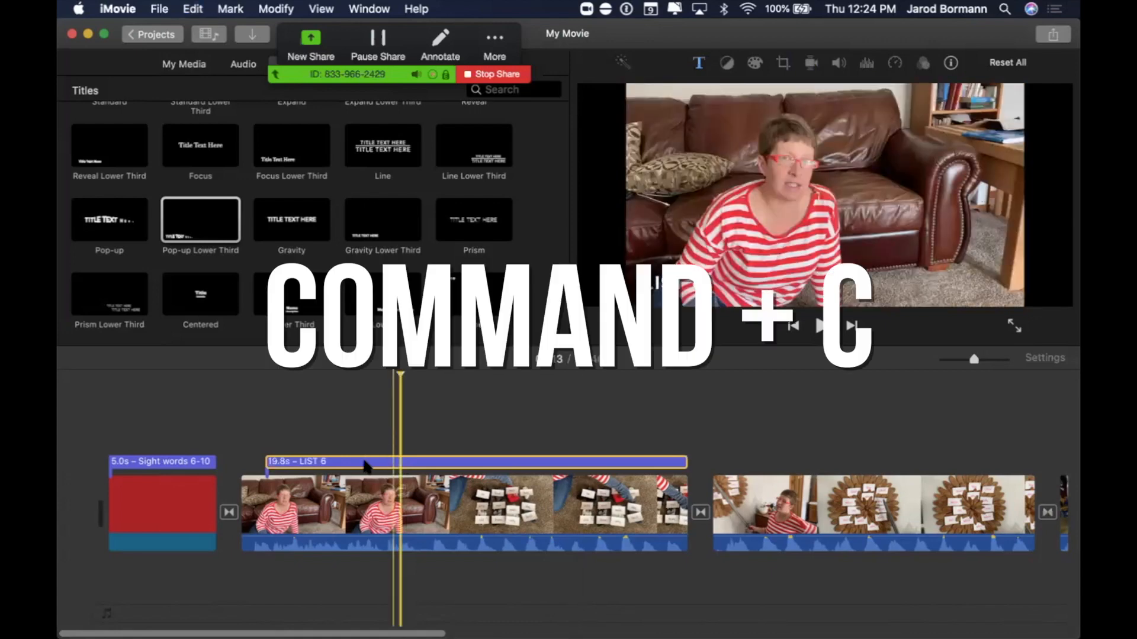
pyautogui.hscroll(5, 395, 463)
pyautogui.hscroll(2, 395, 463)
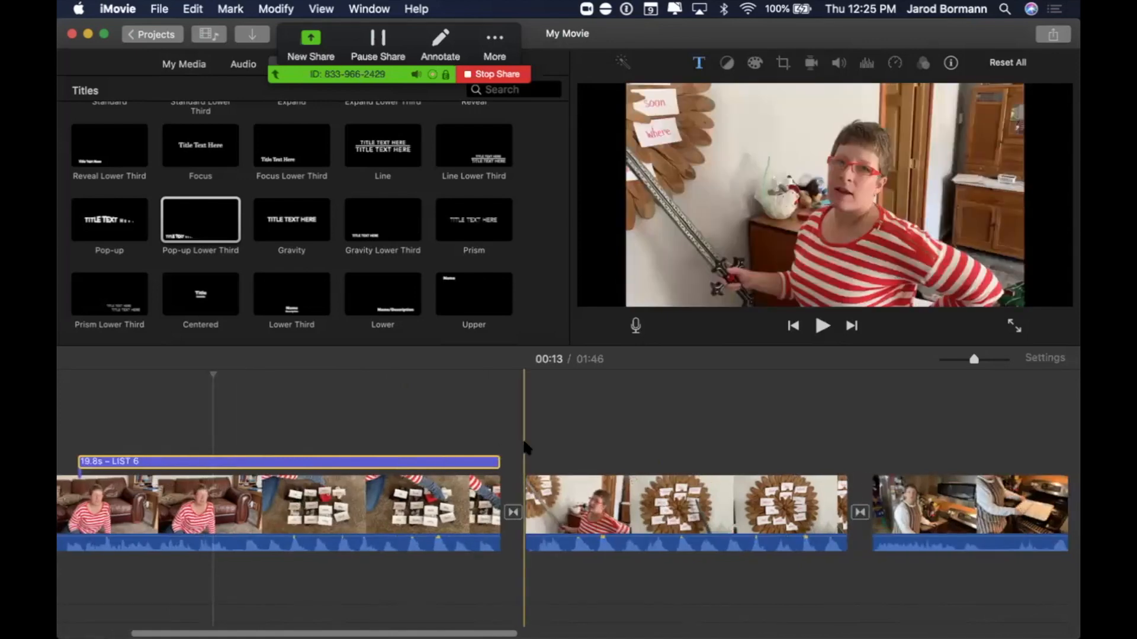
pyautogui.press('super+v')
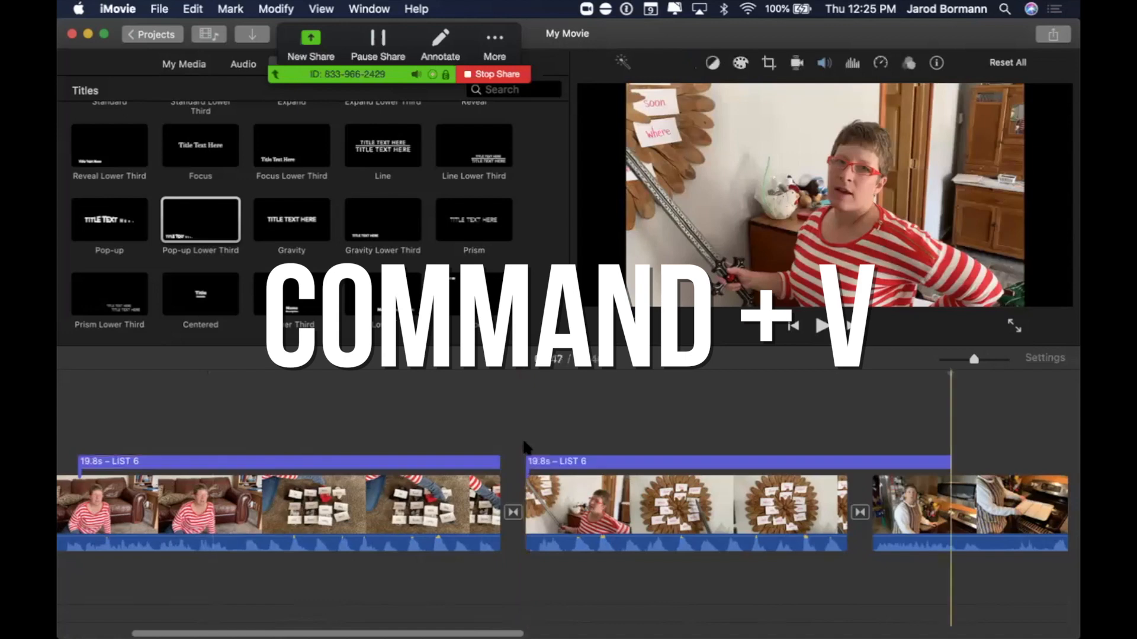
pyautogui.hscroll(2, 525, 447)
pyautogui.hscroll(2, 779, 435)
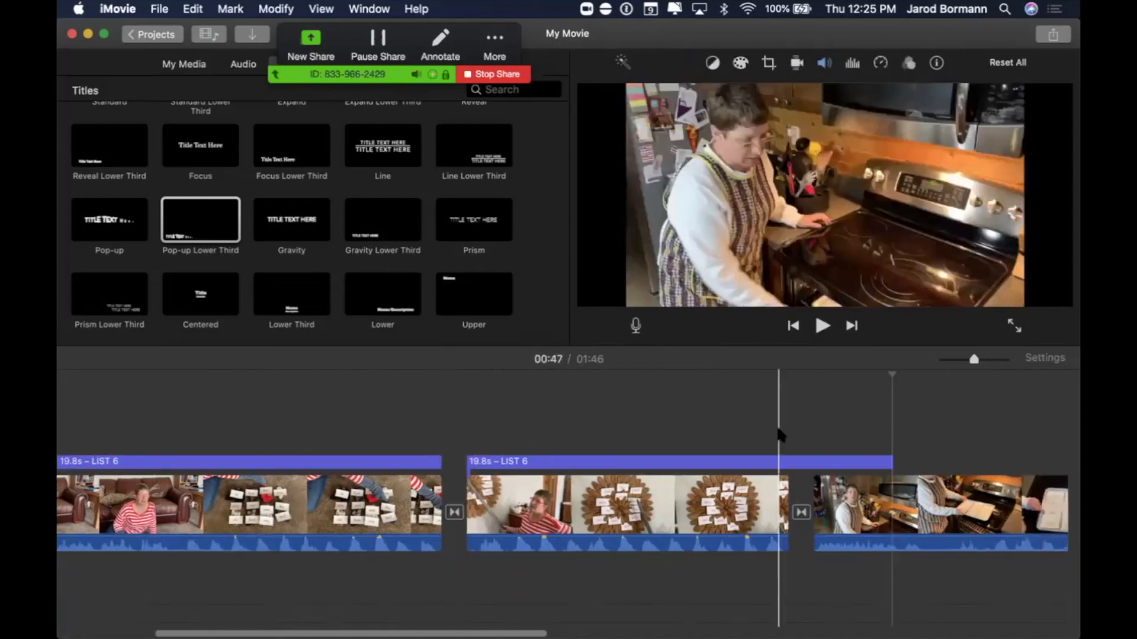
pyautogui.moveTo(891, 459); pyautogui.dragTo(789, 464)
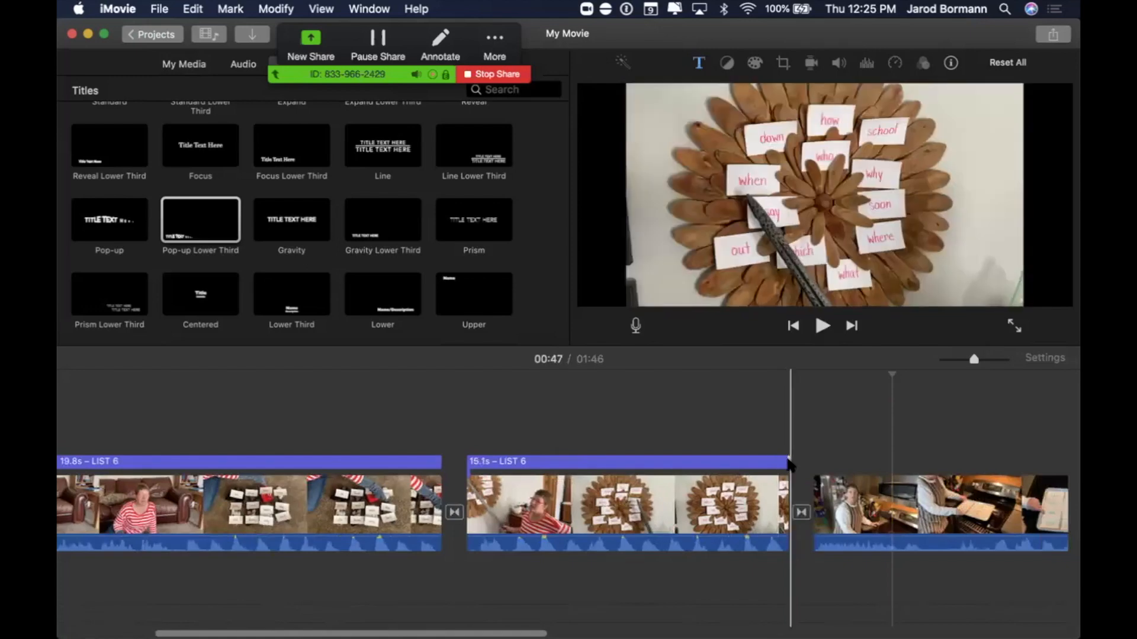
# - Rename the copied title LIST 7 and add copies labelled LIST 8, LIST 9 and LIST 10 fitted to the remaining clips
pyautogui.click(608, 462)
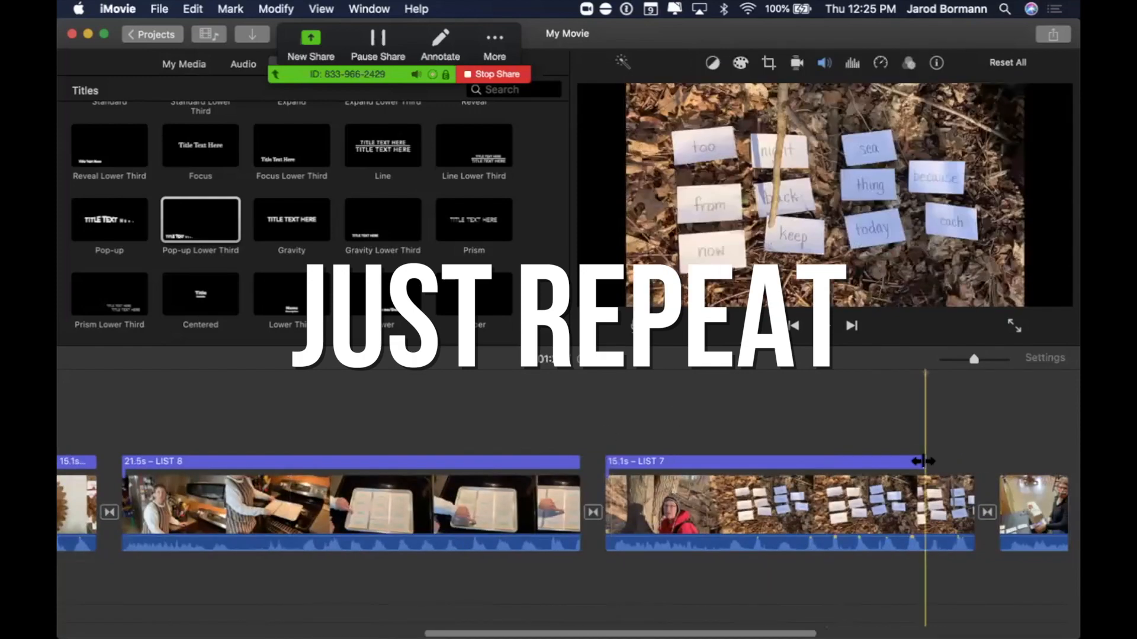
pyautogui.click(761, 461)
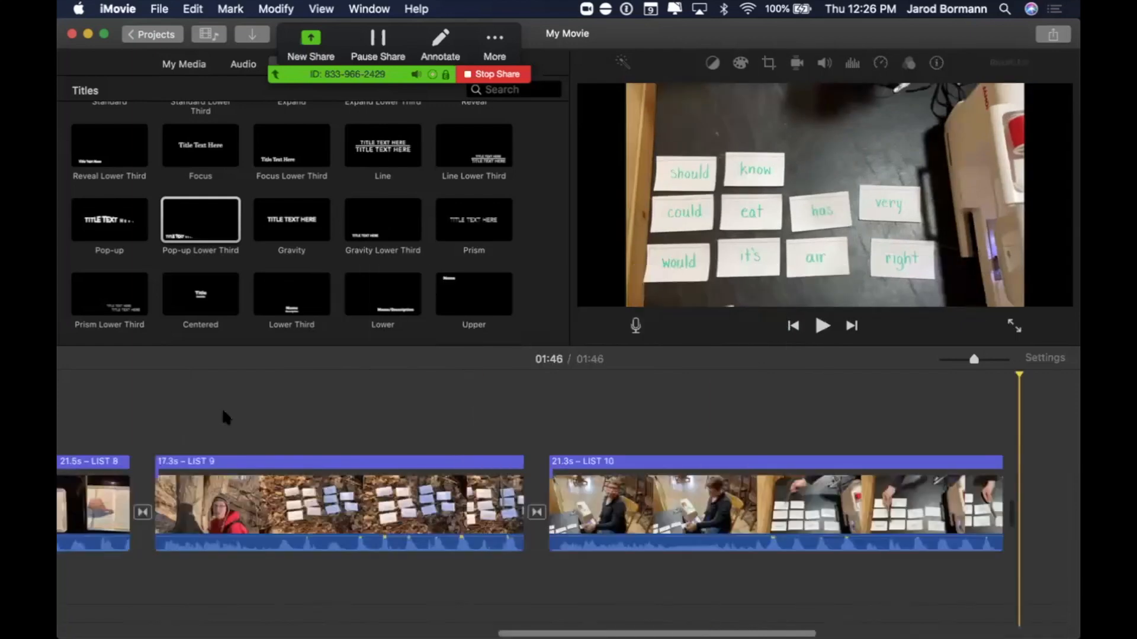
# - Review the titles along the whole timeline, from the opening title to the last clip
pyautogui.hscroll(-20, 222, 411)
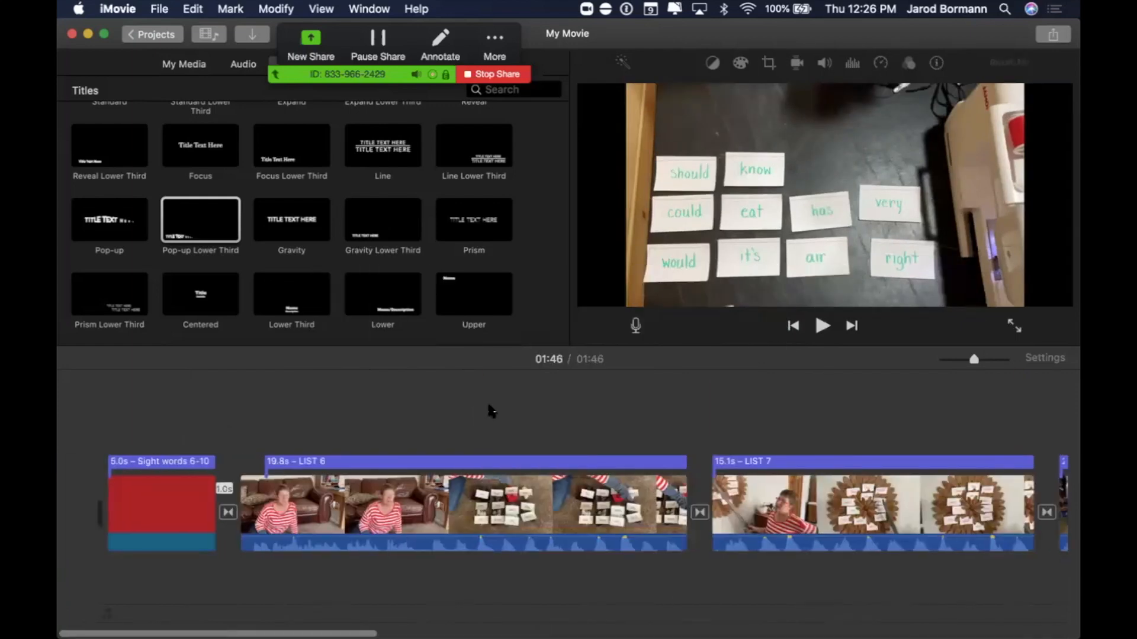
pyautogui.click(700, 400)
pyautogui.click(829, 395)
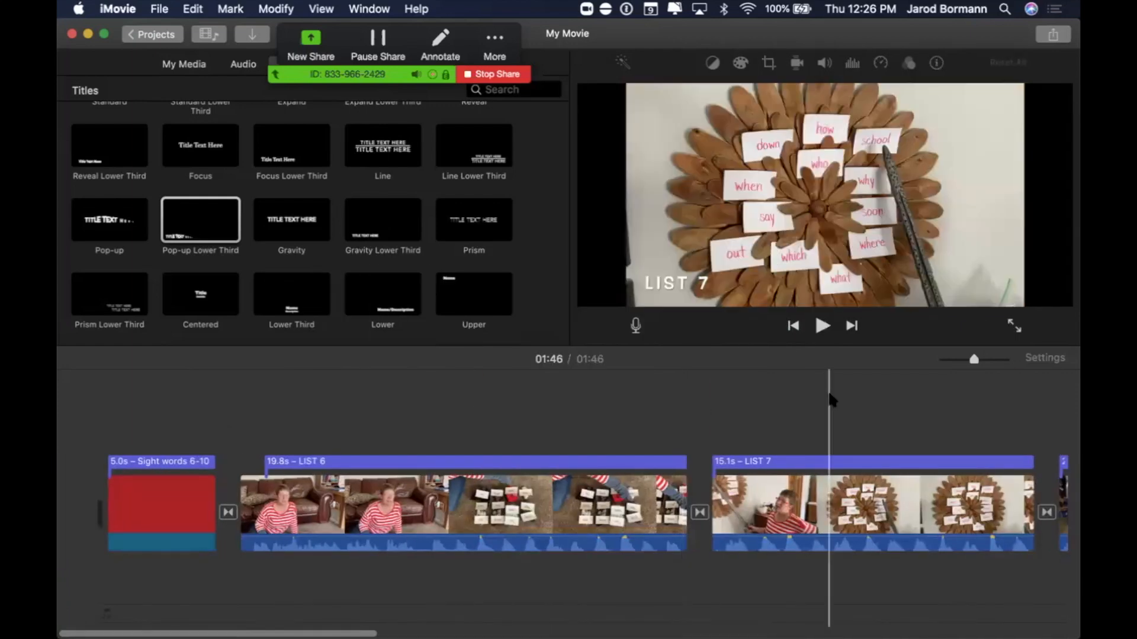
pyautogui.hscroll(10, 829, 397)
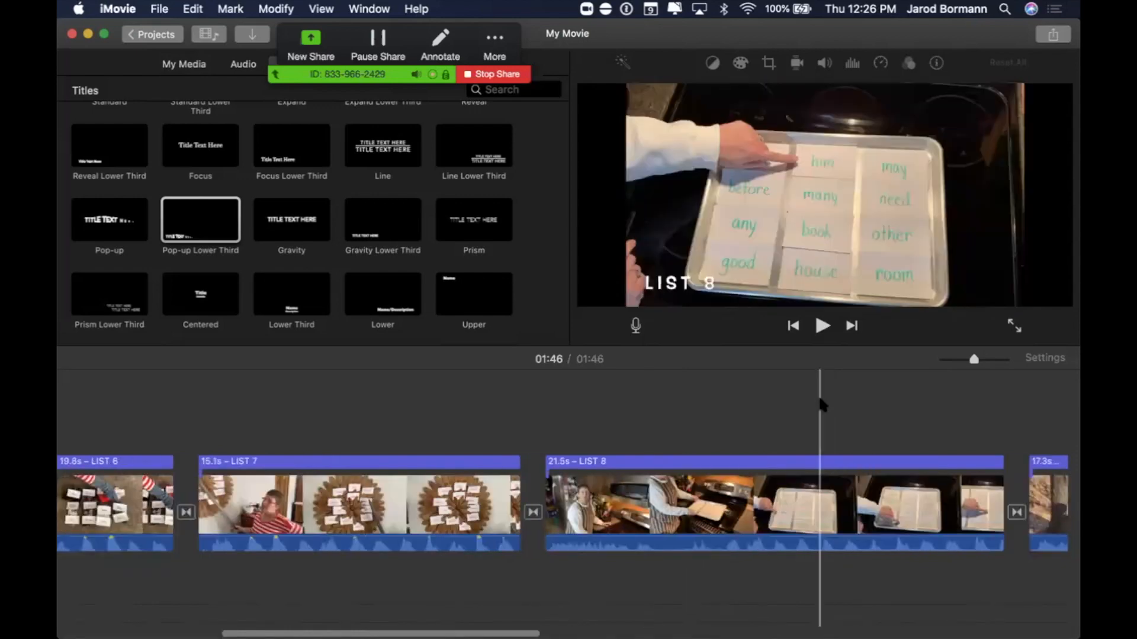
pyautogui.hscroll(5, 821, 405)
pyautogui.hscroll(8, 821, 405)
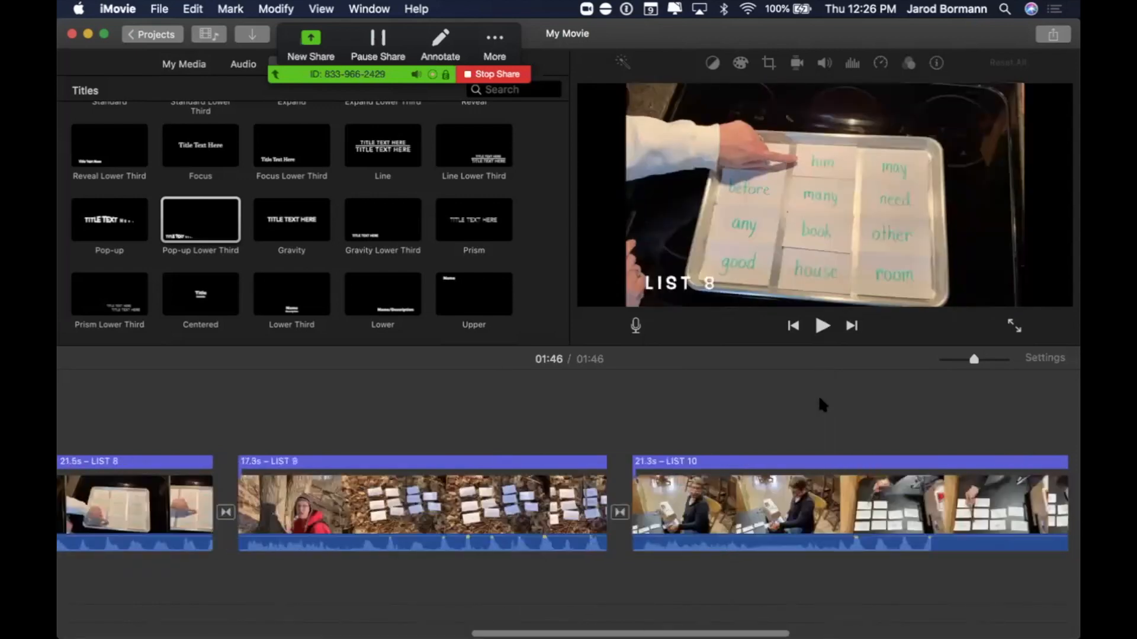
pyautogui.hscroll(5, 822, 405)
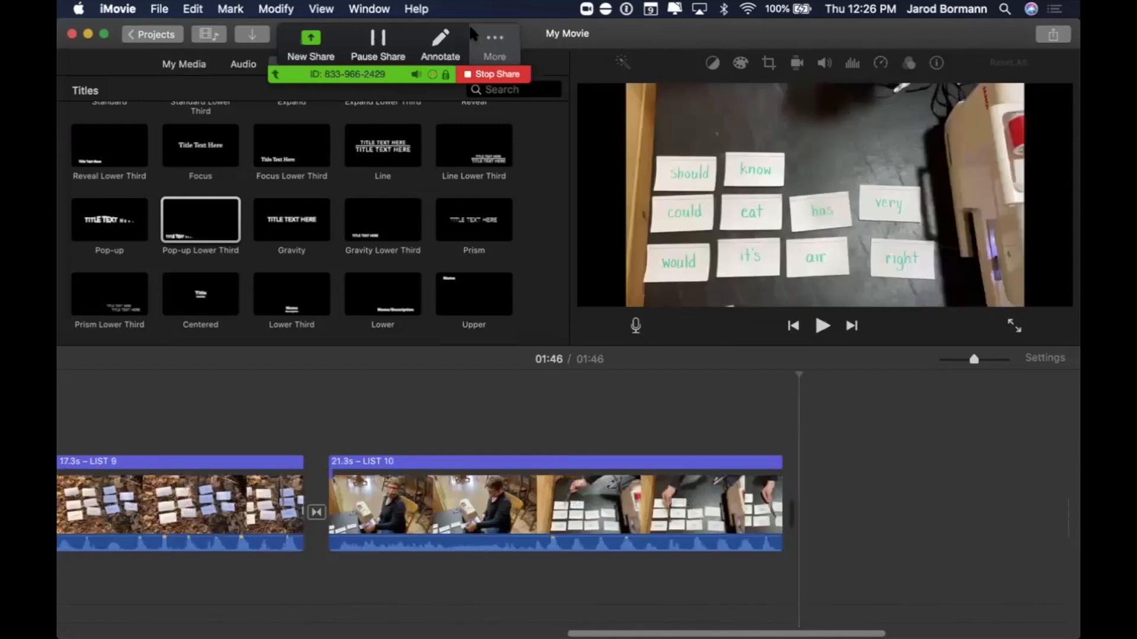
# - Add a Fade to Black transition at the end of the last clip and shorten its LIST 10 title to 20.3 s
pyautogui.moveTo(481, 25); pyautogui.dragTo(771, 11)
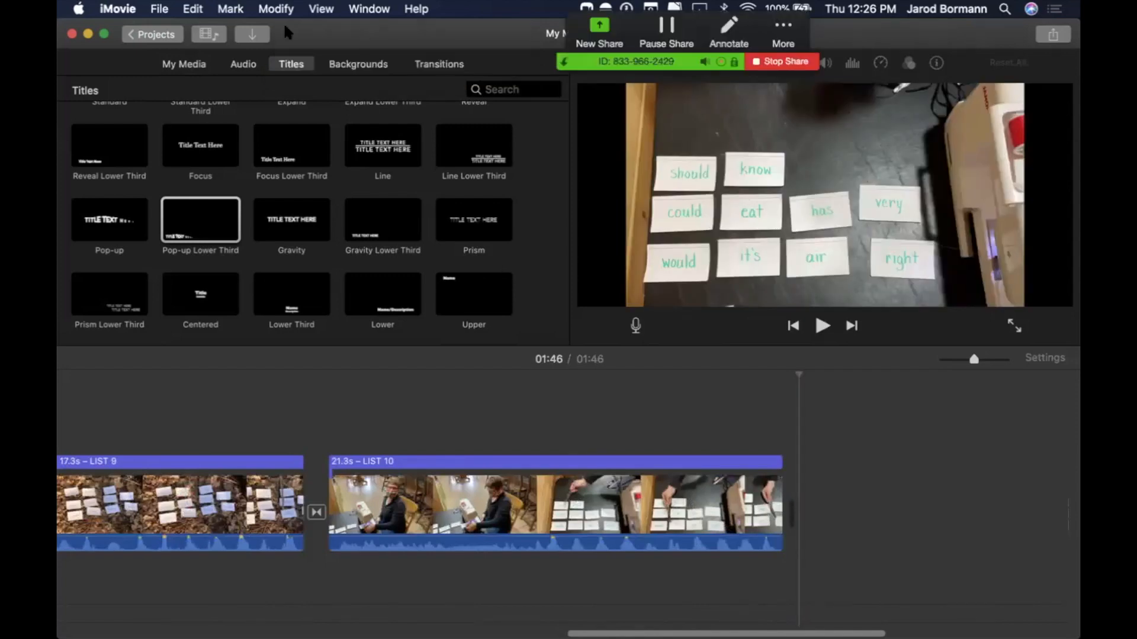
pyautogui.click(448, 66)
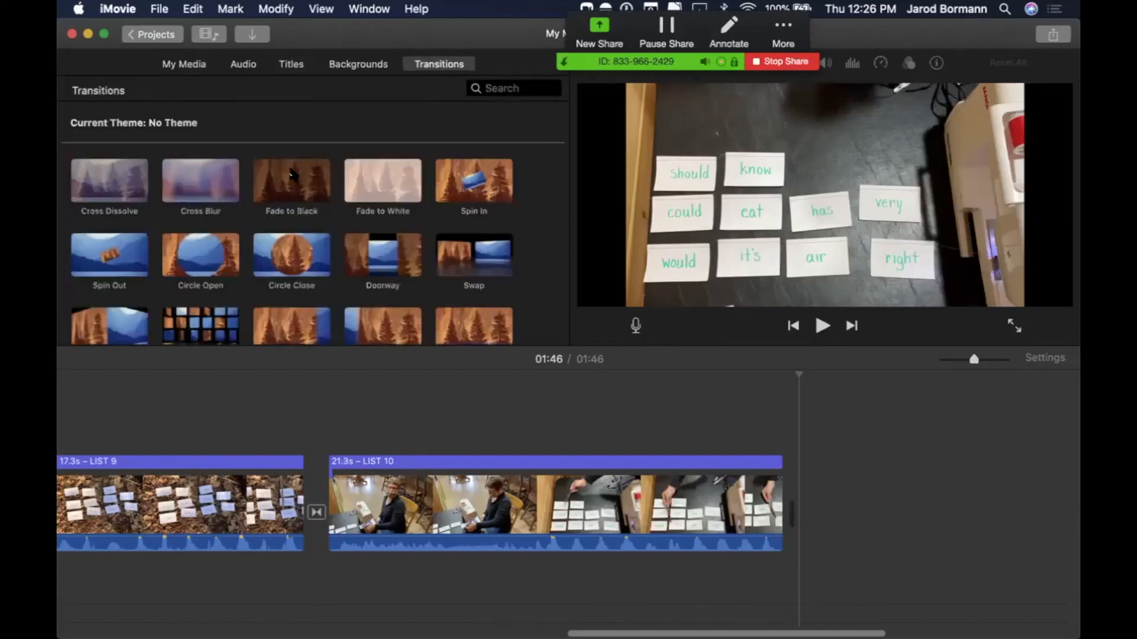
pyautogui.moveTo(288, 172); pyautogui.dragTo(774, 510)
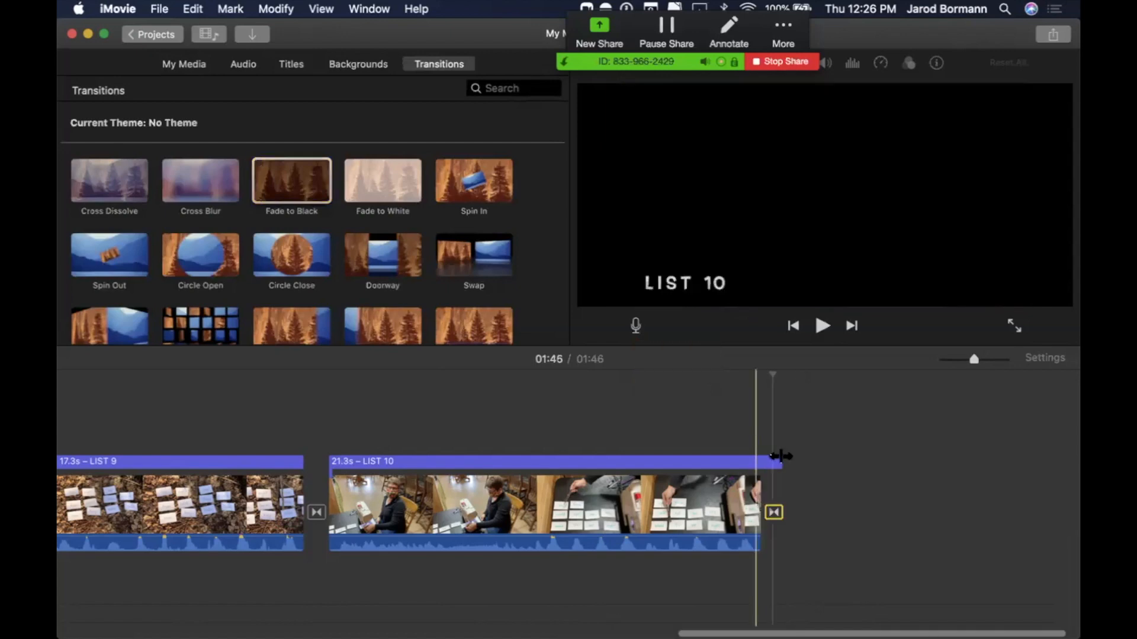
pyautogui.moveTo(781, 456); pyautogui.dragTo(756, 461)
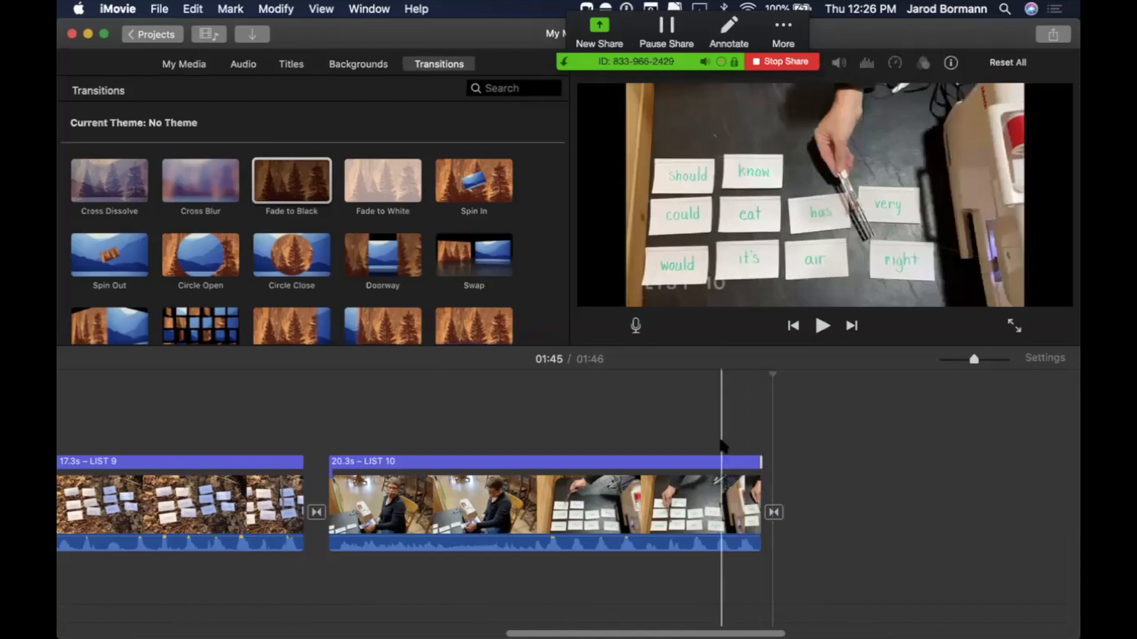
# - Play back the movie's ending and its opening title
pyautogui.press('space')
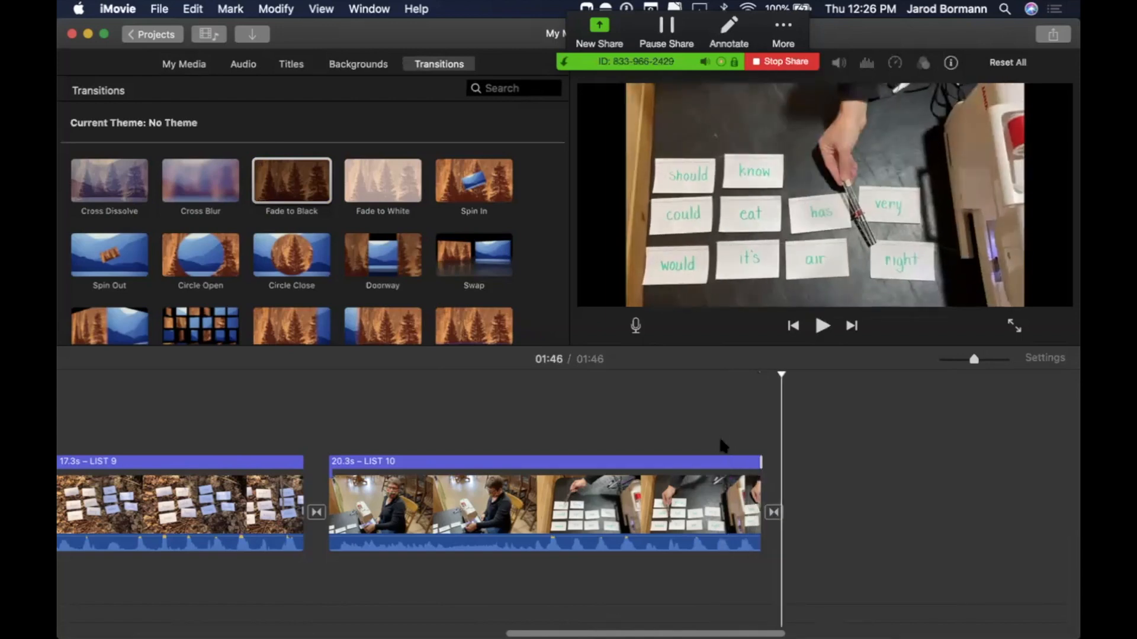
pyautogui.press('space')
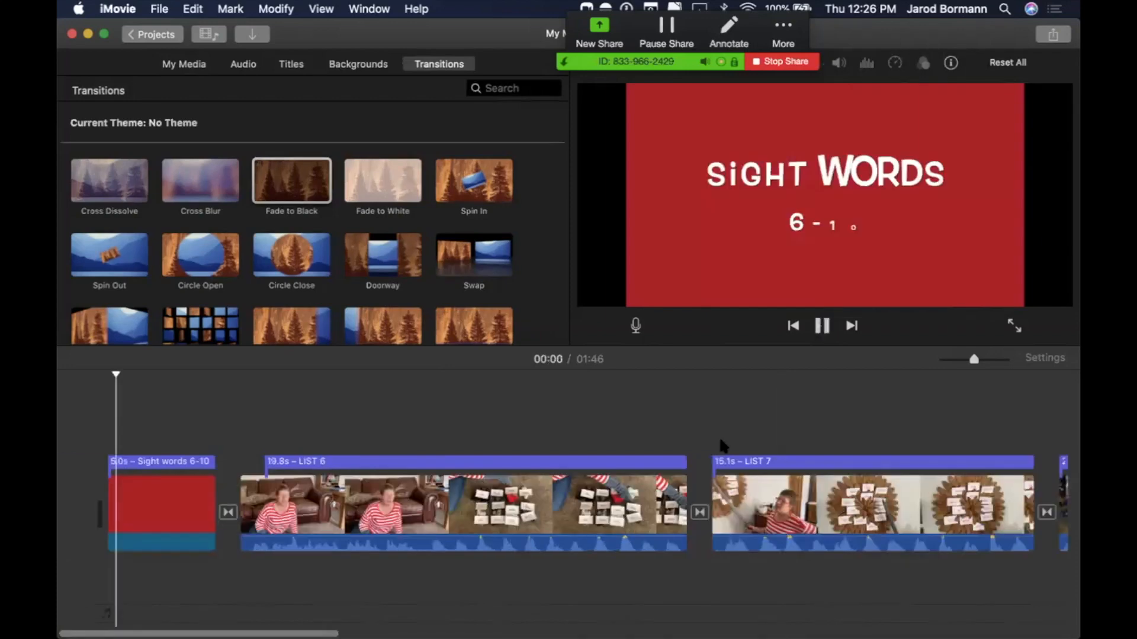
pyautogui.press('space')
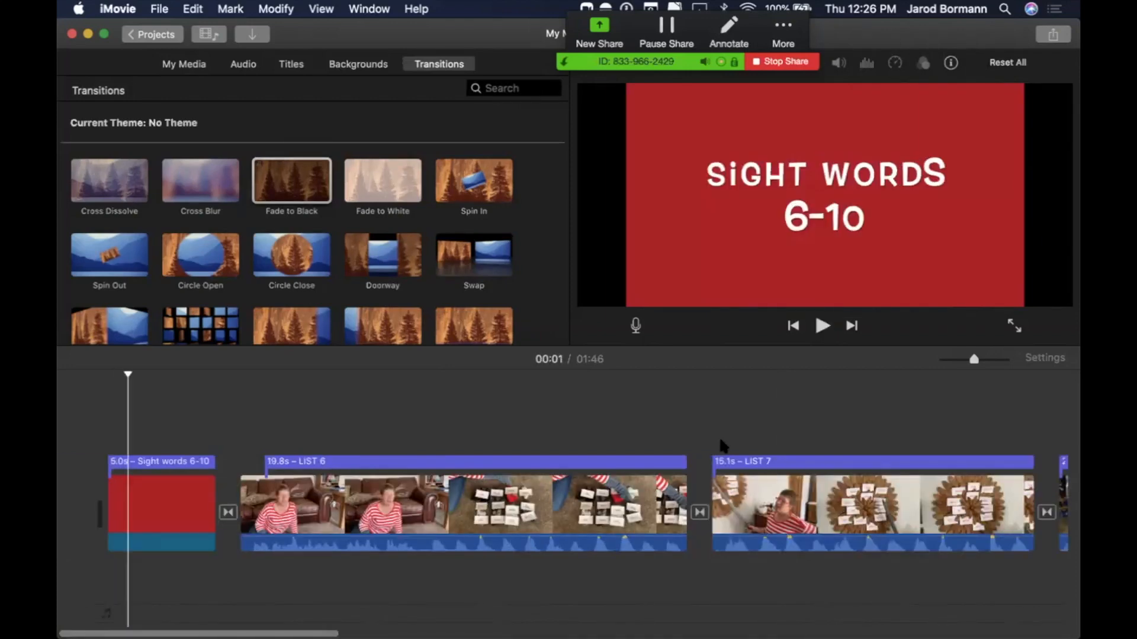
pyautogui.click(116, 616)
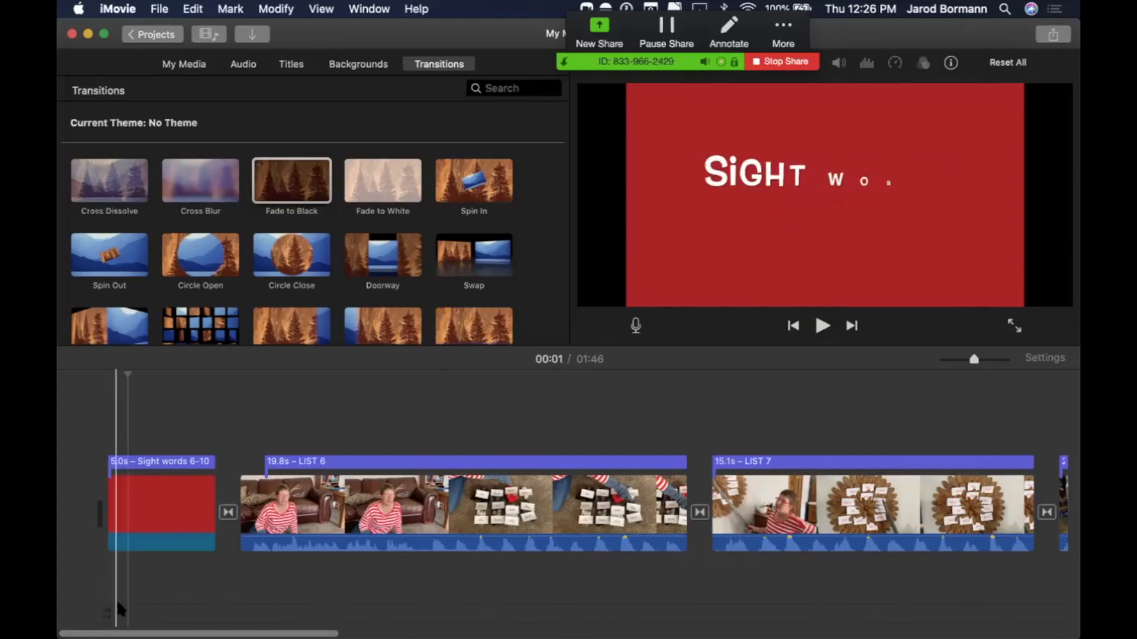
# - Add the song Sunshine Feeling from the Purchased playlist as background music starting at the beginning of the movie
pyautogui.click(244, 67)
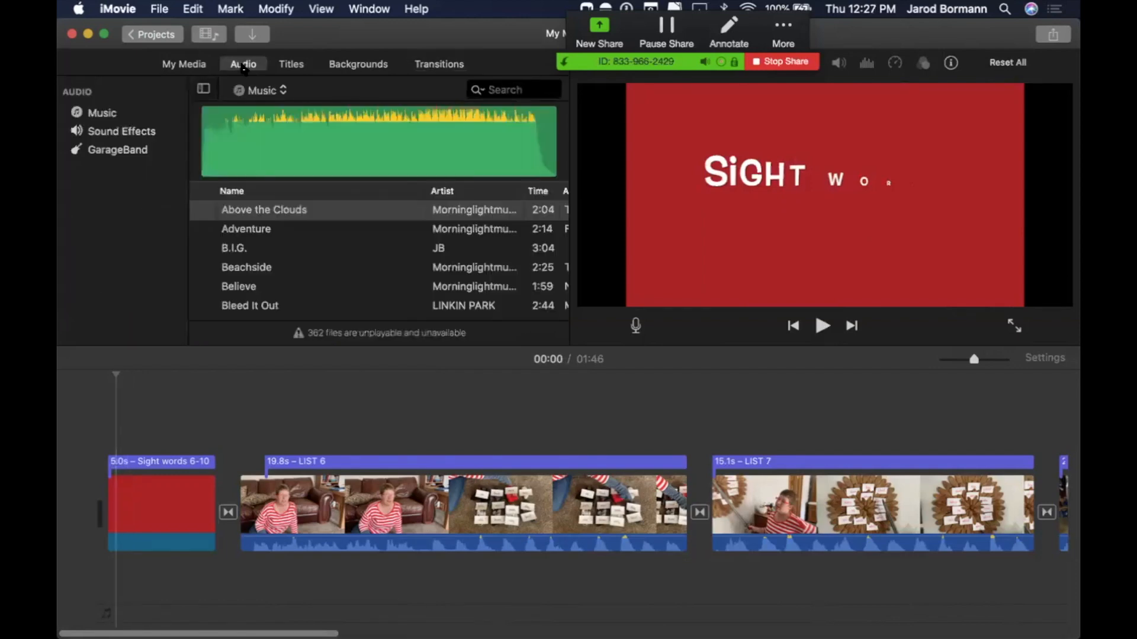
pyautogui.click(101, 118)
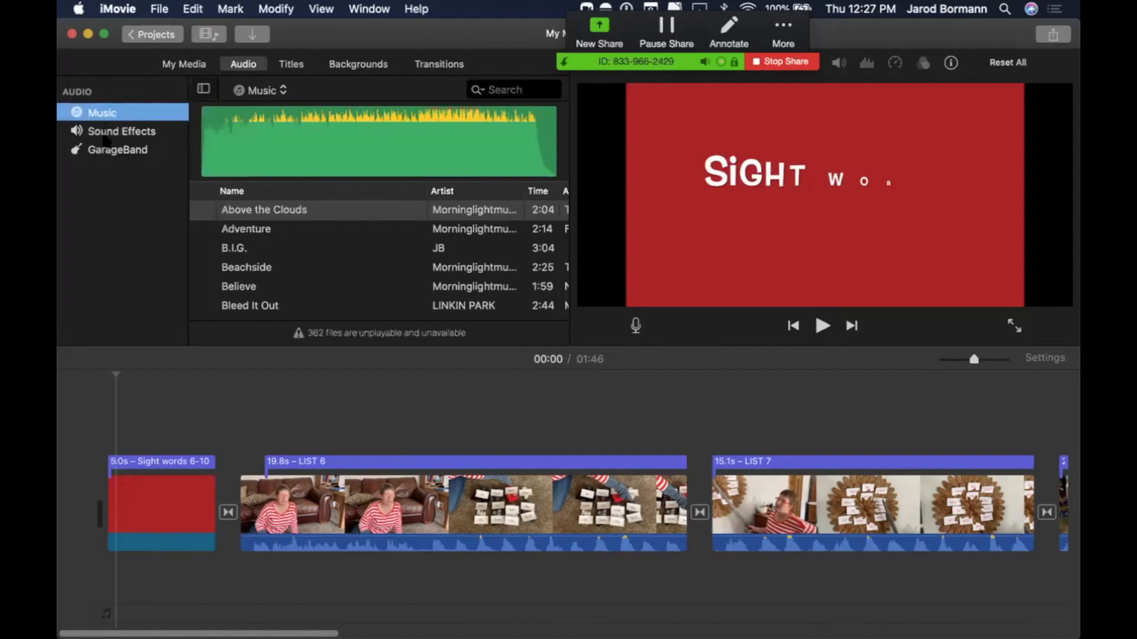
pyautogui.click(278, 91)
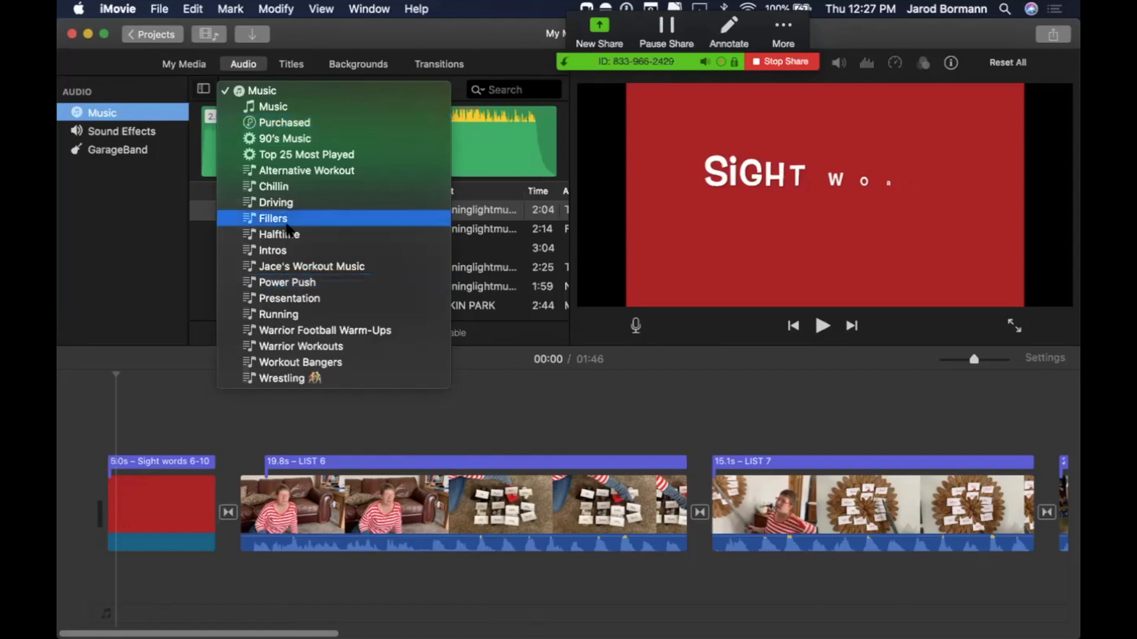
pyautogui.click(284, 122)
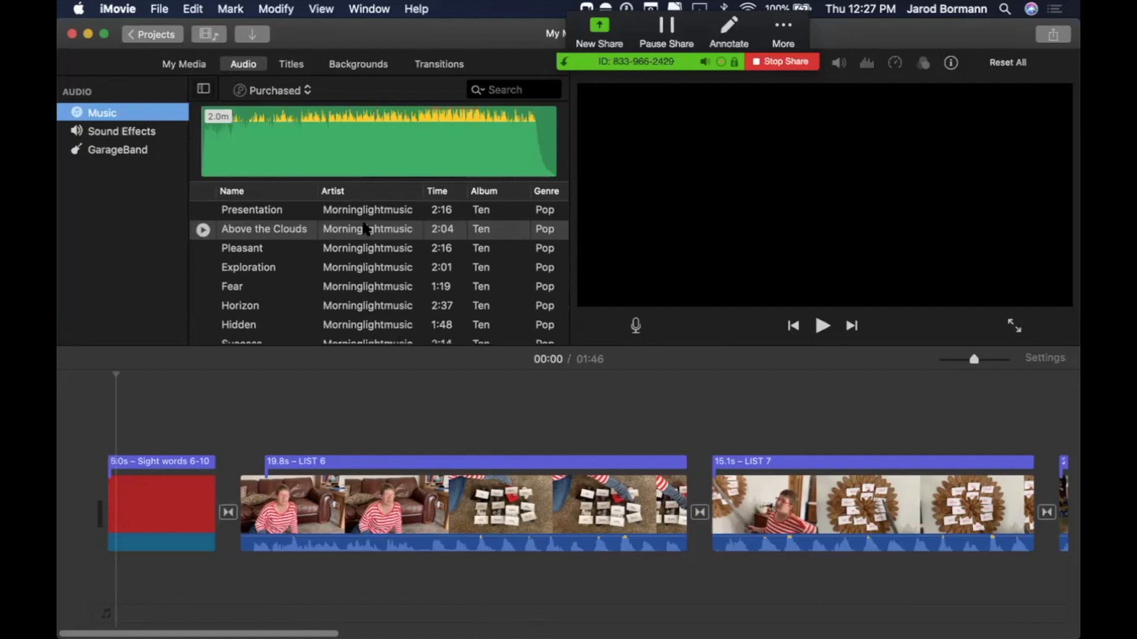
pyautogui.scroll(-5, 331, 260)
pyautogui.click(244, 294)
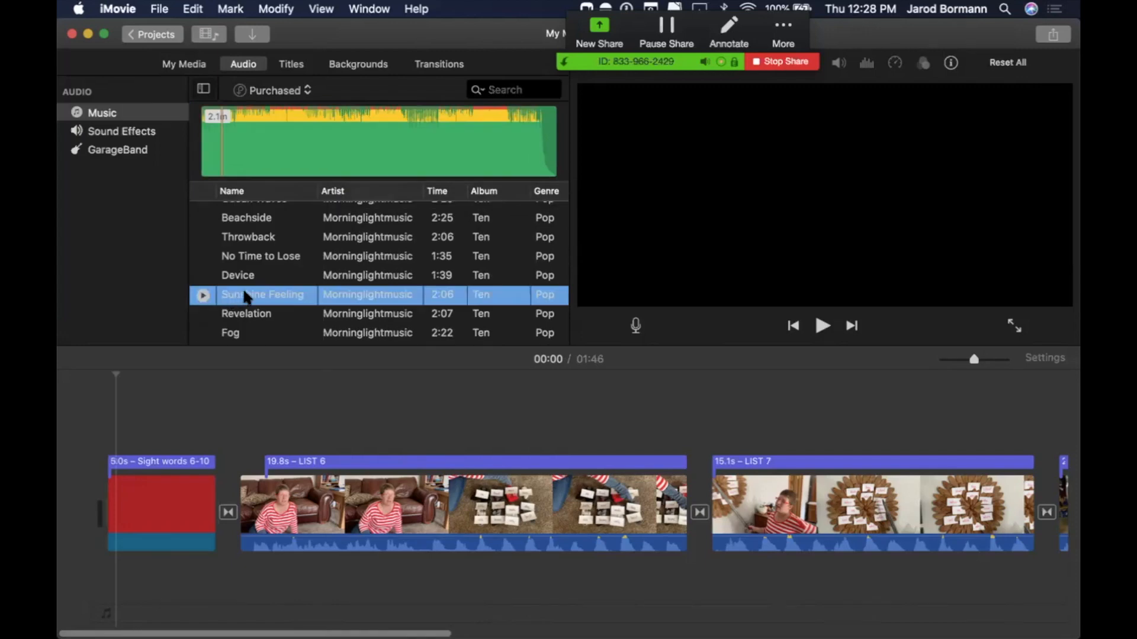
pyautogui.moveTo(244, 295); pyautogui.dragTo(89, 585)
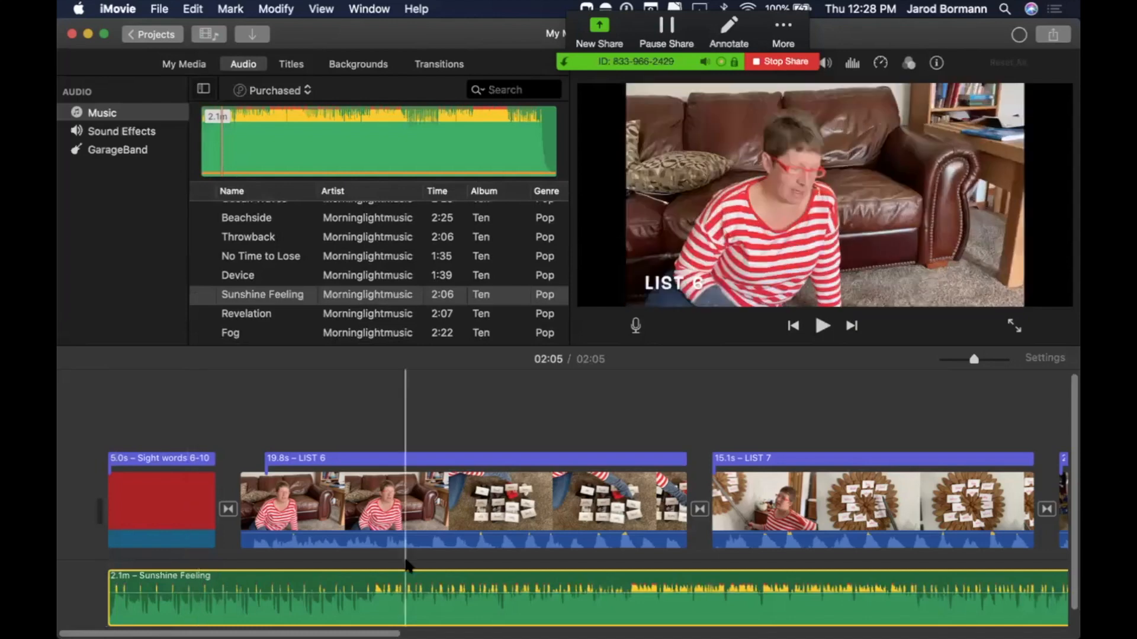
# - Check the music track's length against the video clips along the whole timeline
pyautogui.hscroll(3, 408, 566)
pyautogui.hscroll(5, 407, 565)
pyautogui.hscroll(15, 406, 566)
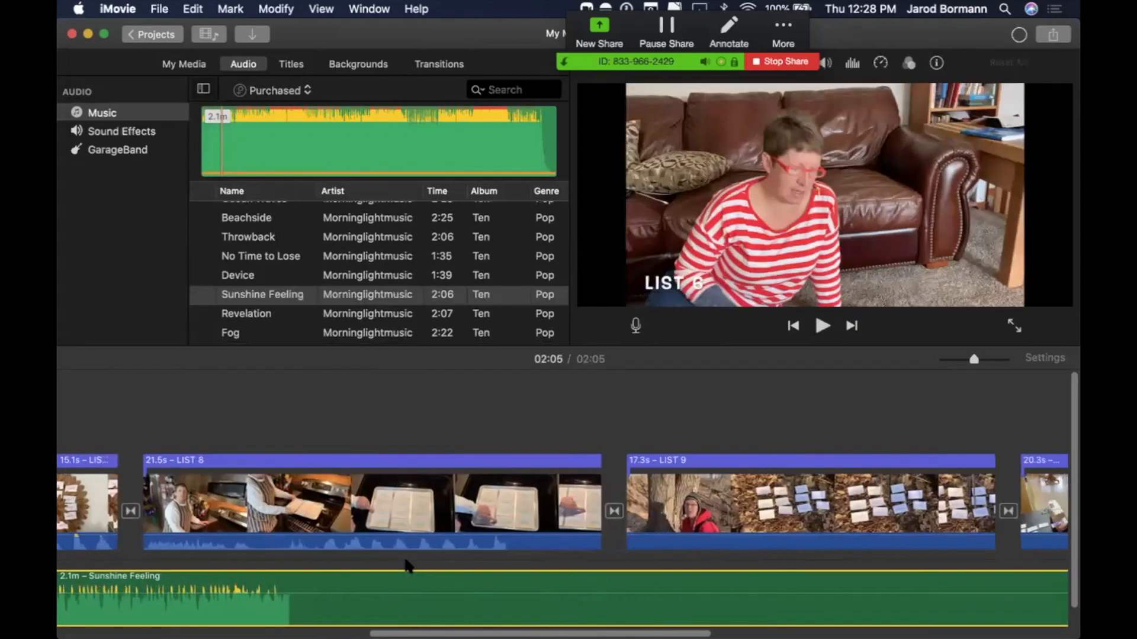
pyautogui.hscroll(10, 406, 566)
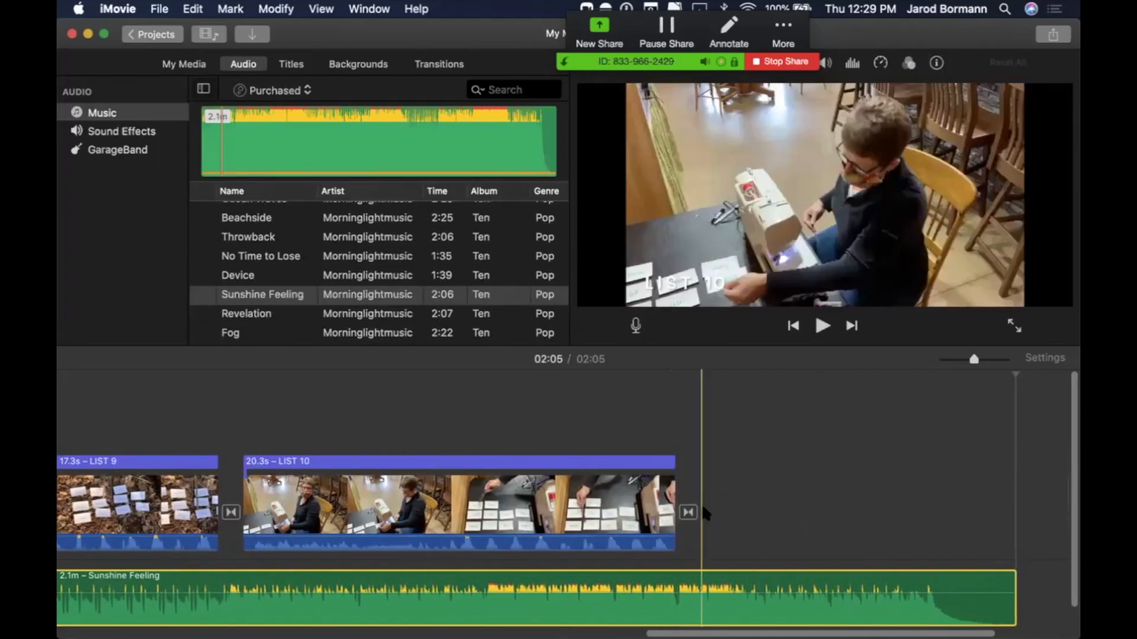
pyautogui.hscroll(-10, 827, 521)
pyautogui.hscroll(-10, 827, 521)
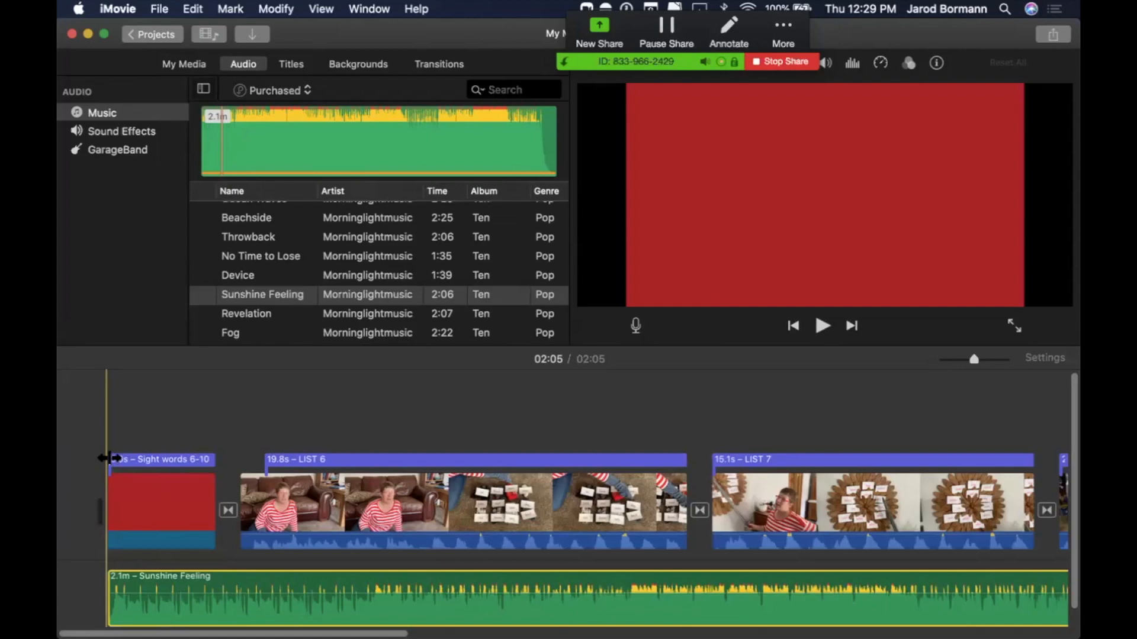
# - Play the opening with the music and lower the music track's volume to about 89%
pyautogui.press('space')
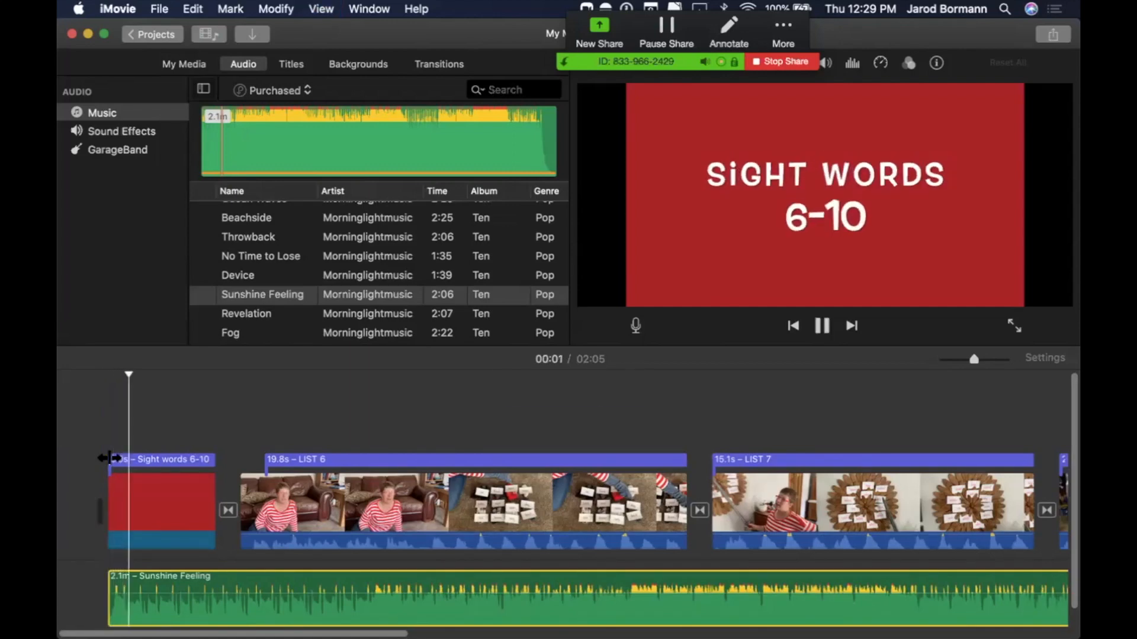
pyautogui.press('XF86AudioRaiseVolume')
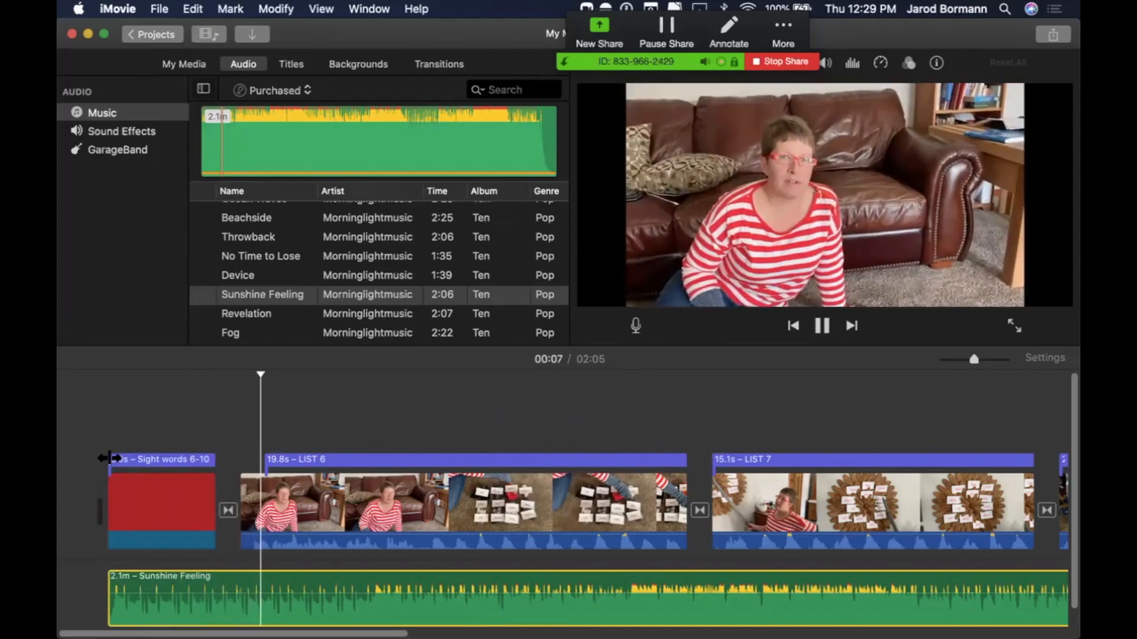
pyautogui.press('space')
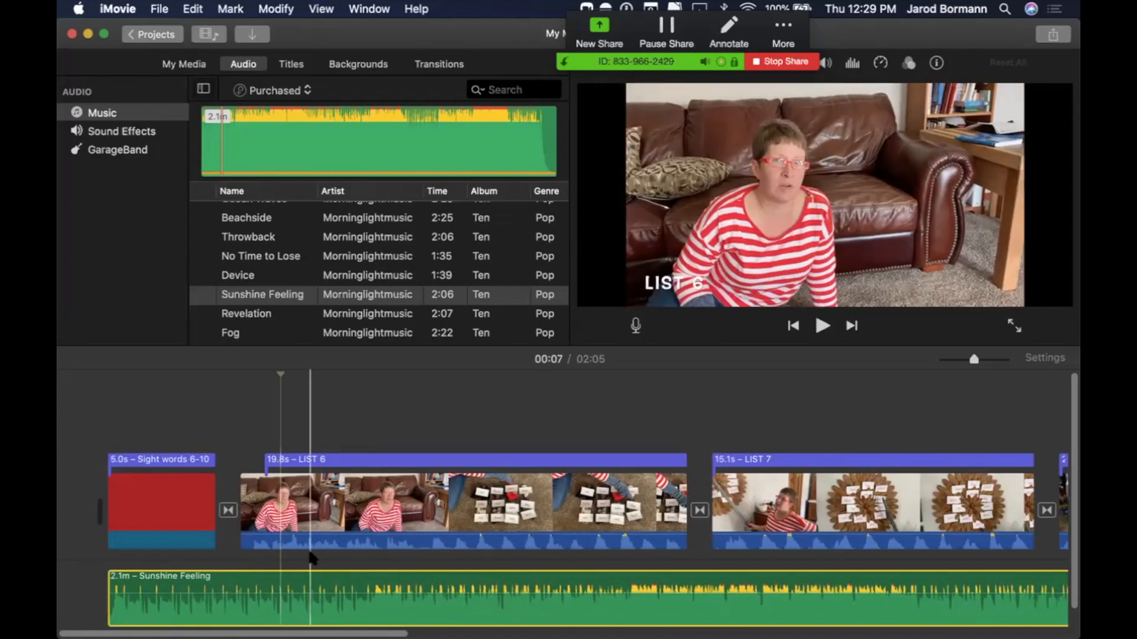
pyautogui.moveTo(268, 597); pyautogui.dragTo(268, 597)
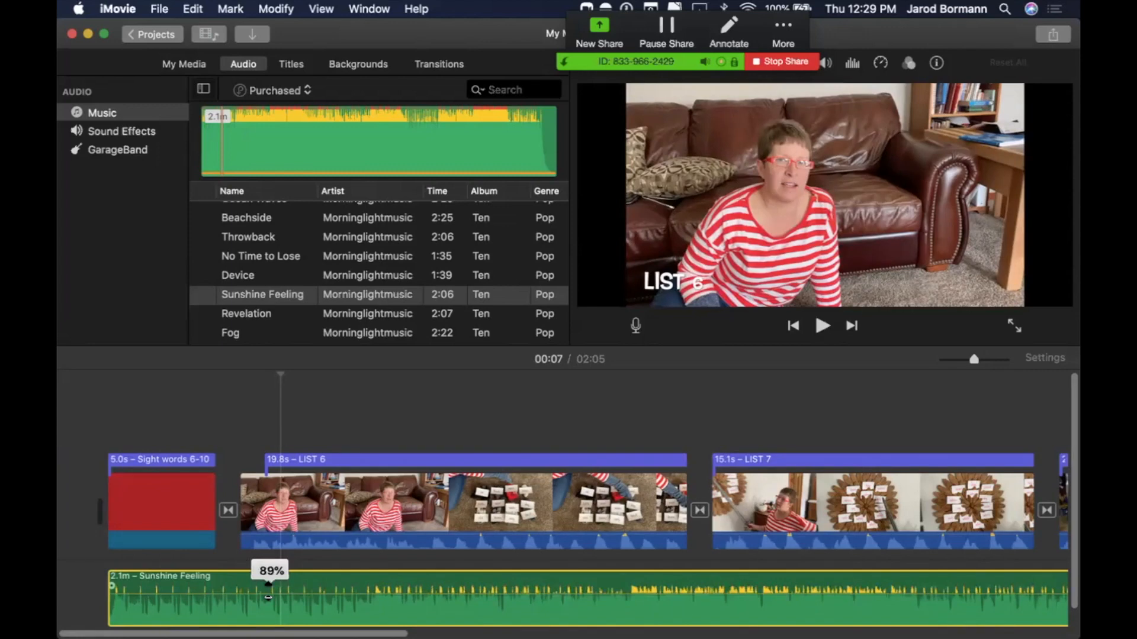
pyautogui.moveTo(269, 597); pyautogui.dragTo(268, 596)
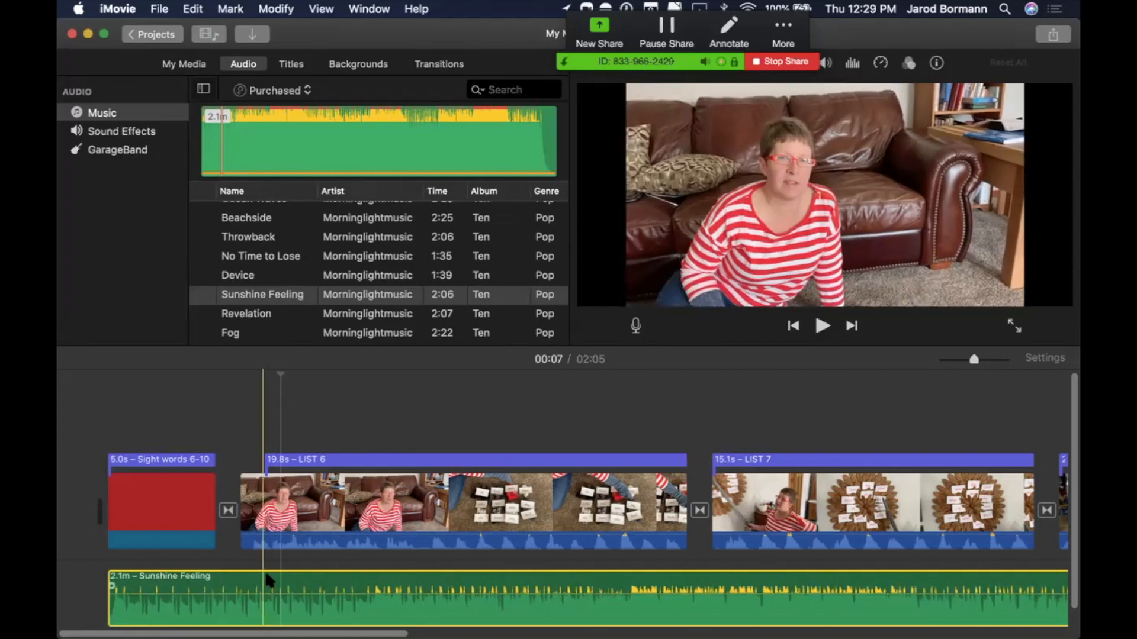
# - Make the LIST 6 clip lower the volume of other clips and play the movie from the start
pyautogui.click(268, 496)
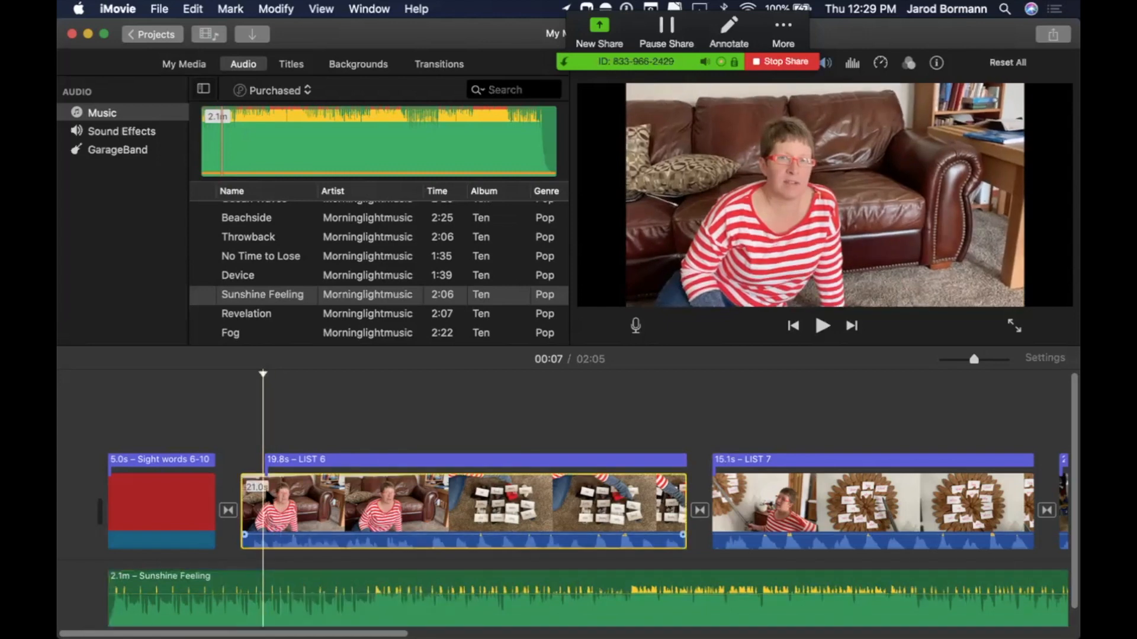
pyautogui.moveTo(774, 34); pyautogui.dragTo(471, 31)
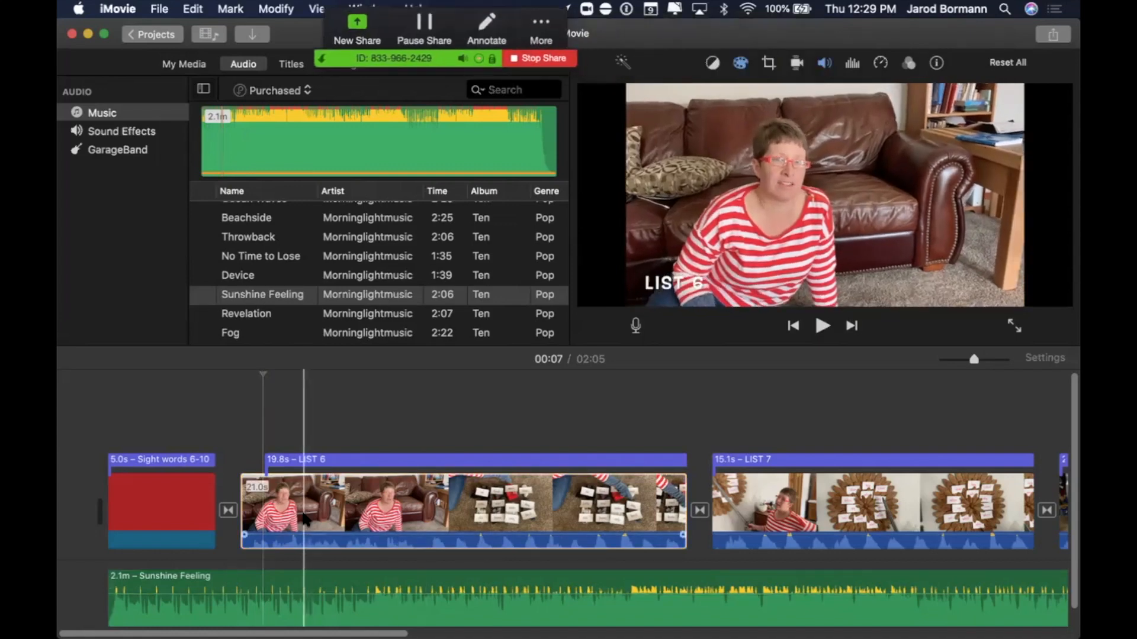
pyautogui.click(824, 64)
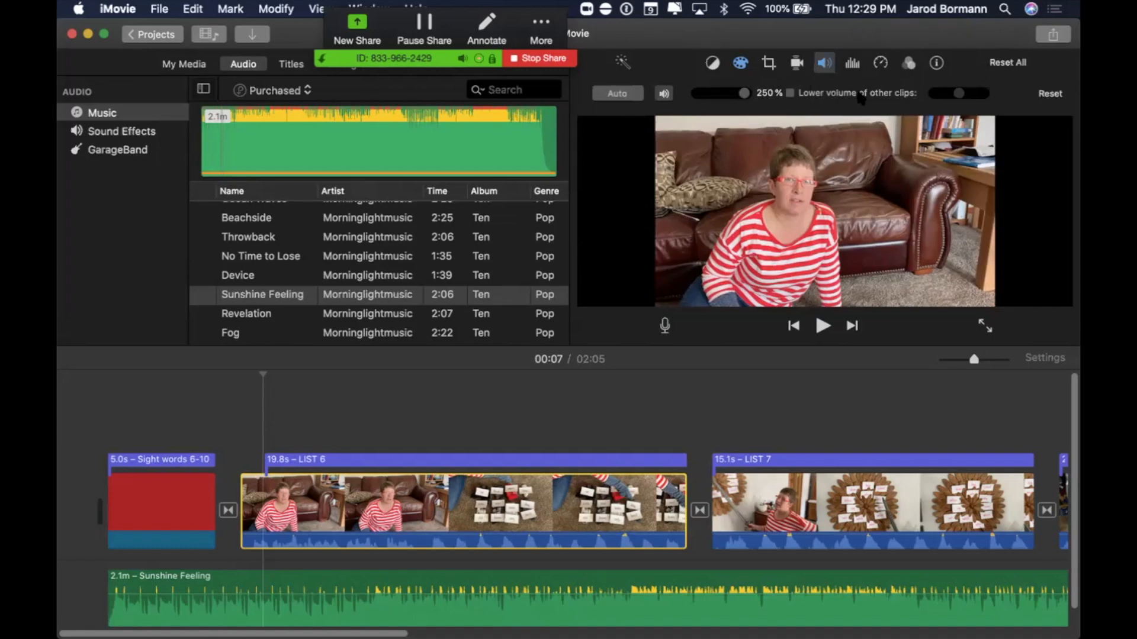
pyautogui.click(791, 93)
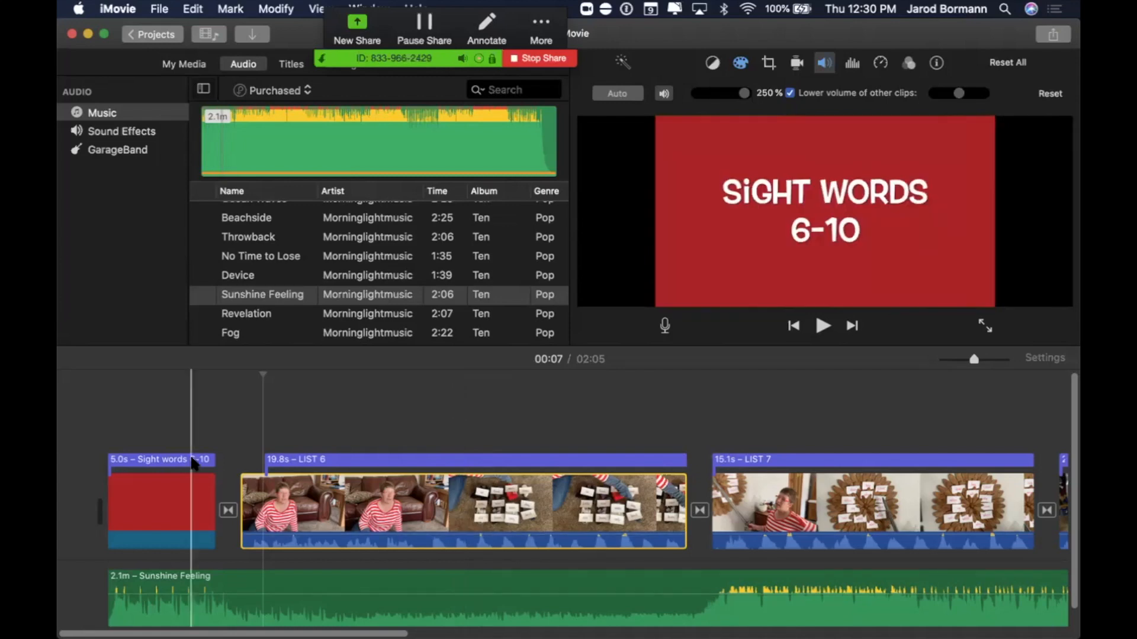
pyautogui.click(88, 441)
pyautogui.press('space')
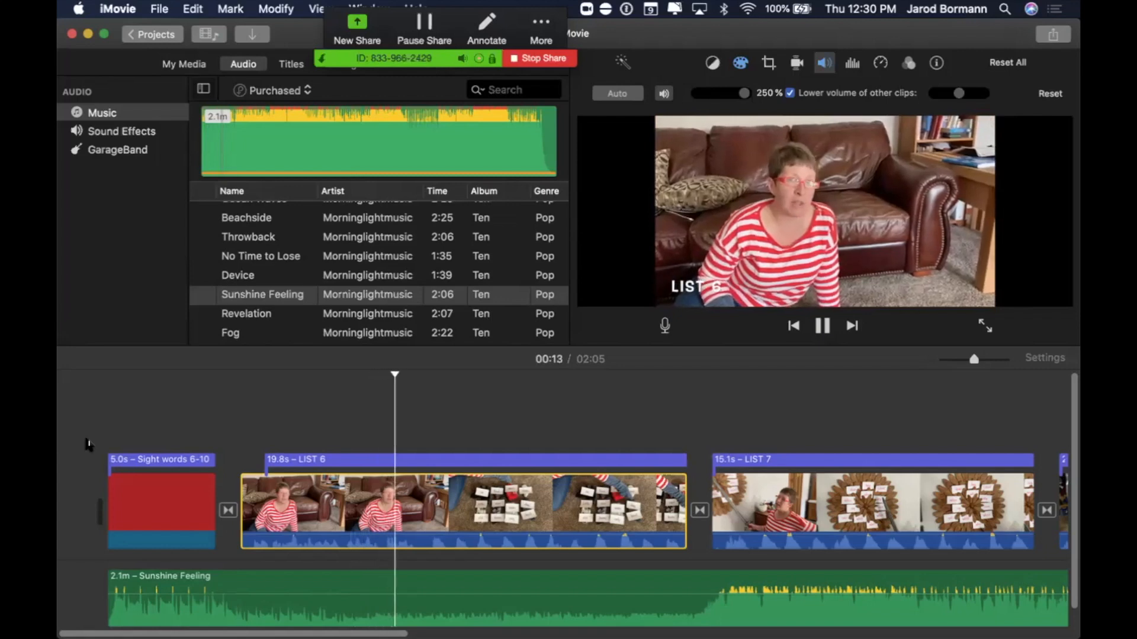
pyautogui.press('space')
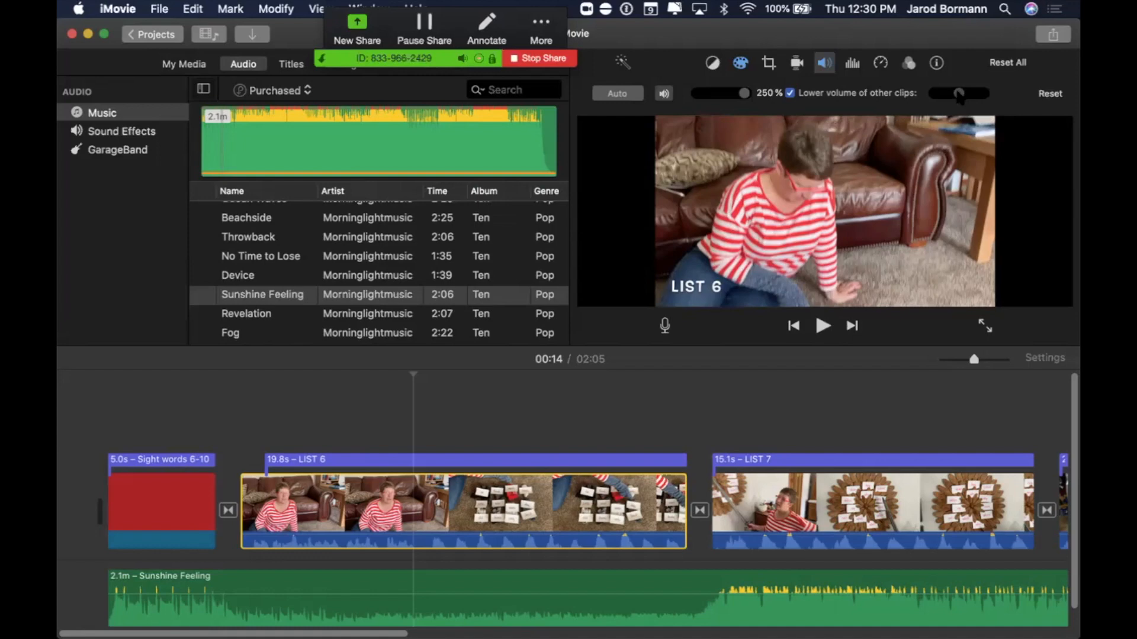
# - Increase the LIST 6 clip's ducking amount slightly and play its beginning
pyautogui.moveTo(960, 95); pyautogui.dragTo(967, 98)
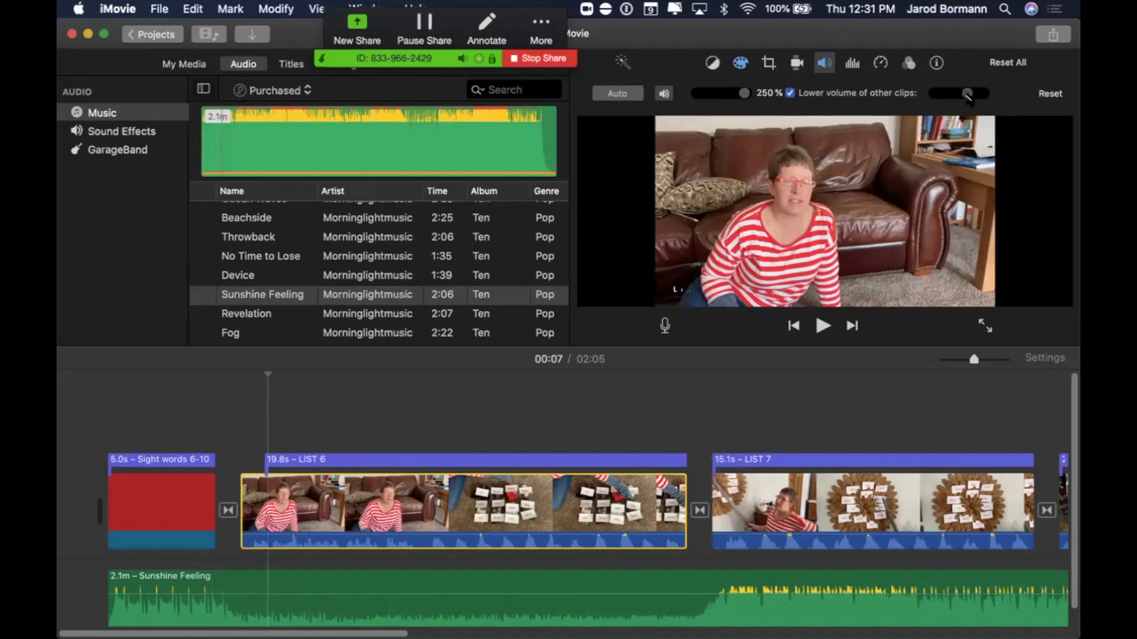
pyautogui.press('space')
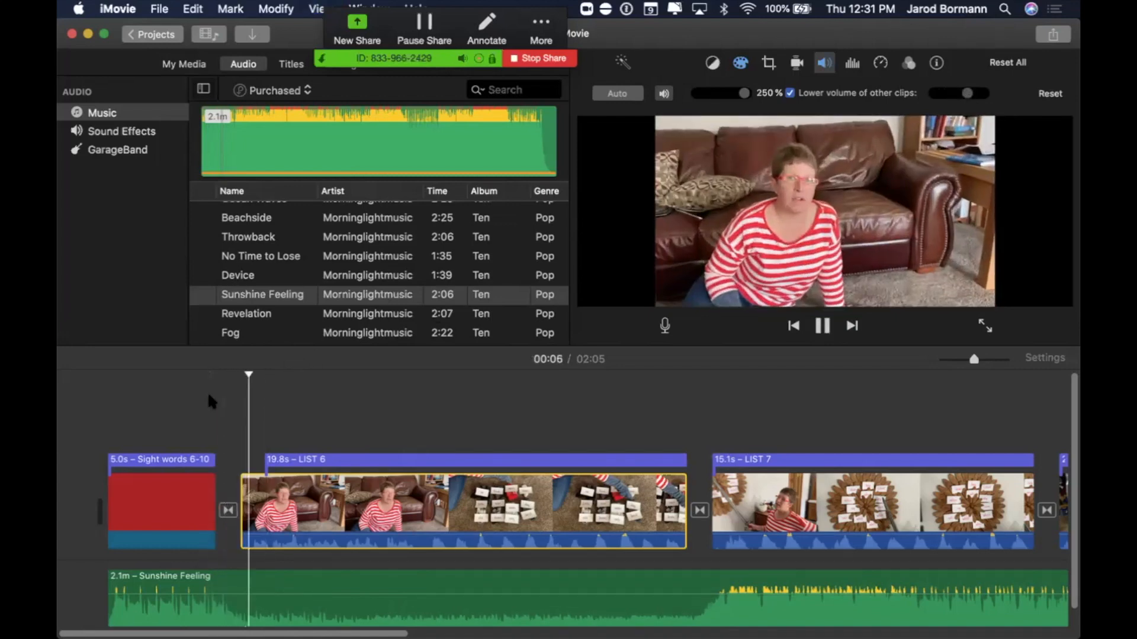
pyautogui.press('space')
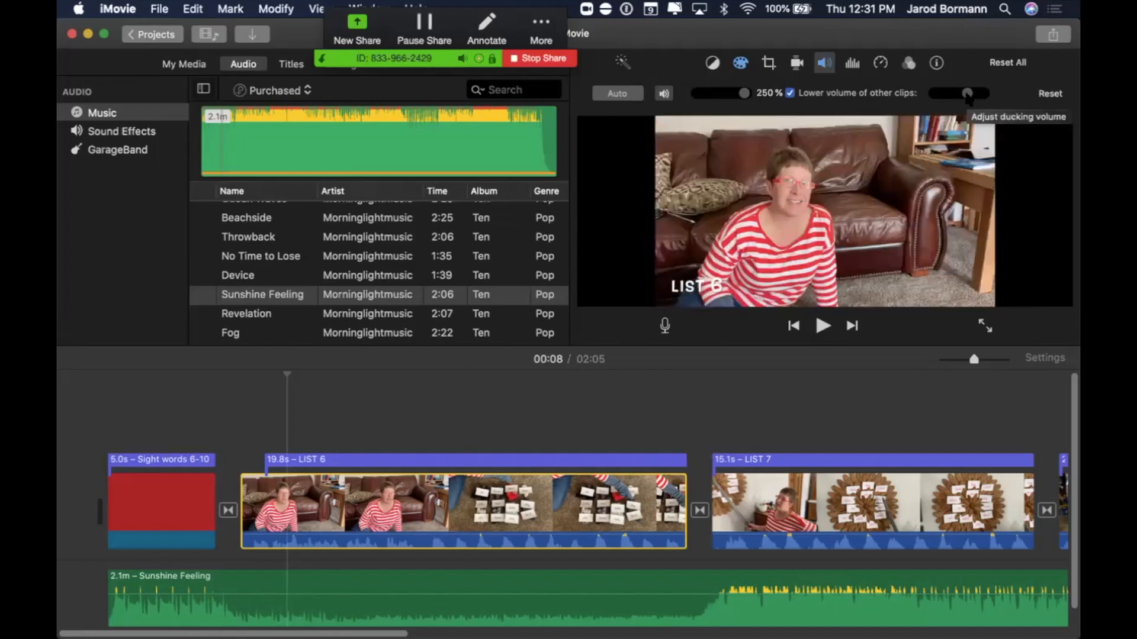
# - Apply the same slightly increased ducking of other clips' volume to the remaining clips through LIST 10 and play back the LIST 9 clip
pyautogui.click(920, 493)
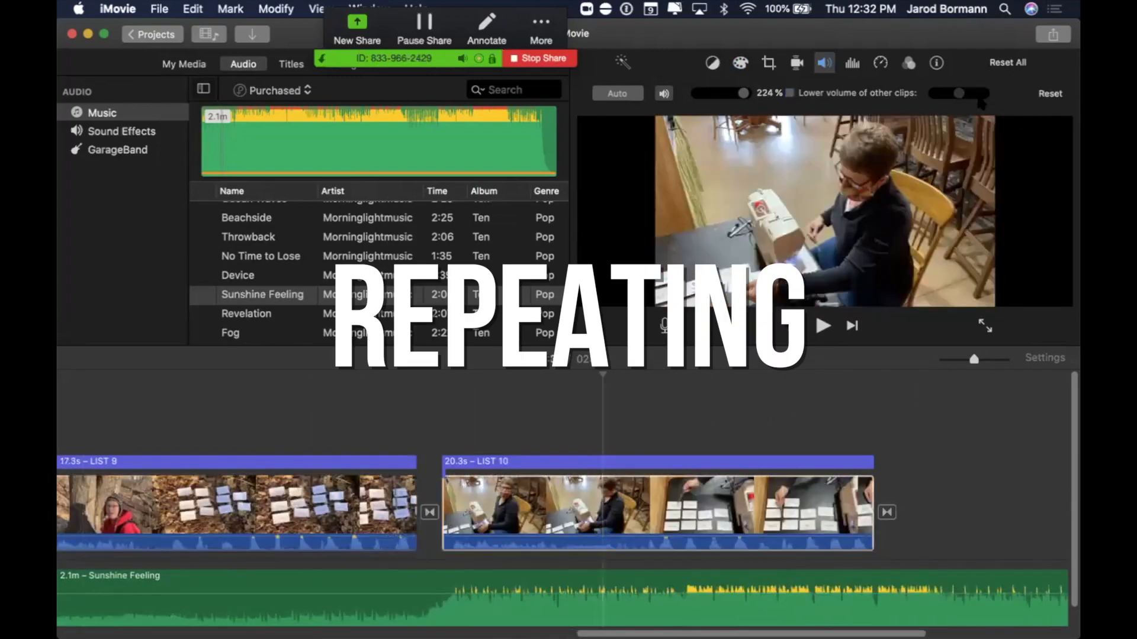
pyautogui.moveTo(959, 93); pyautogui.dragTo(966, 93)
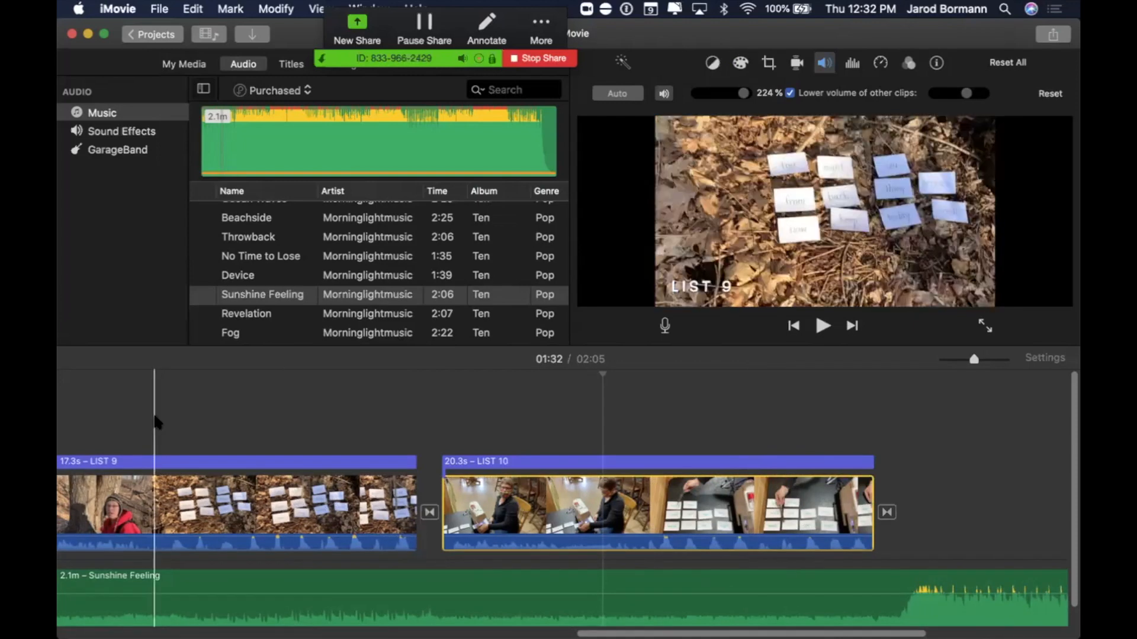
pyautogui.press('space')
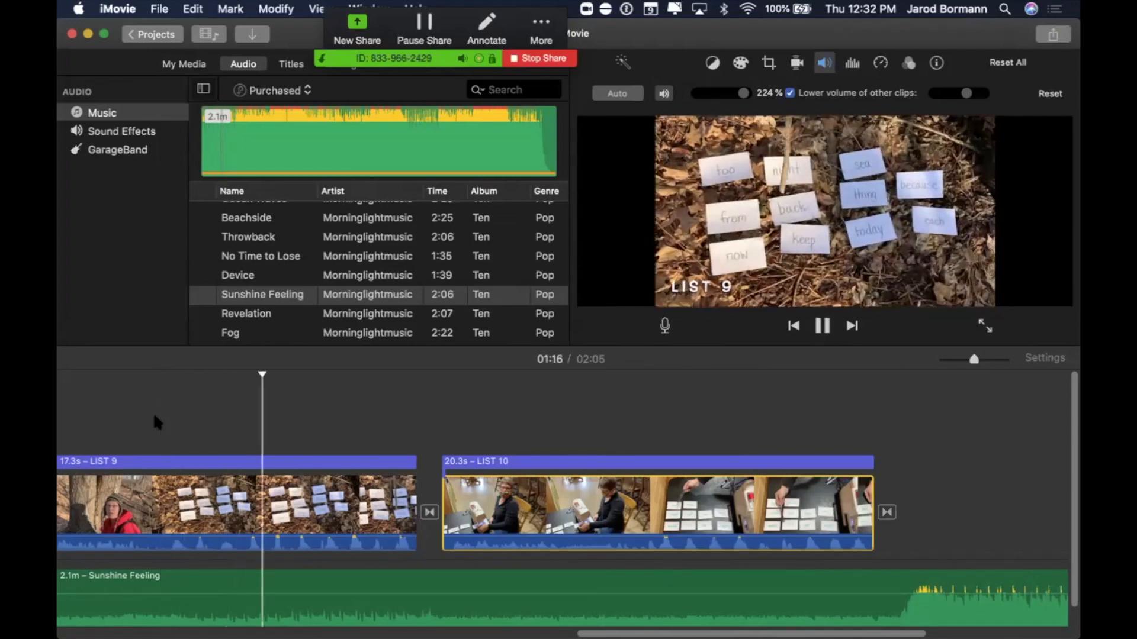
pyautogui.press('space')
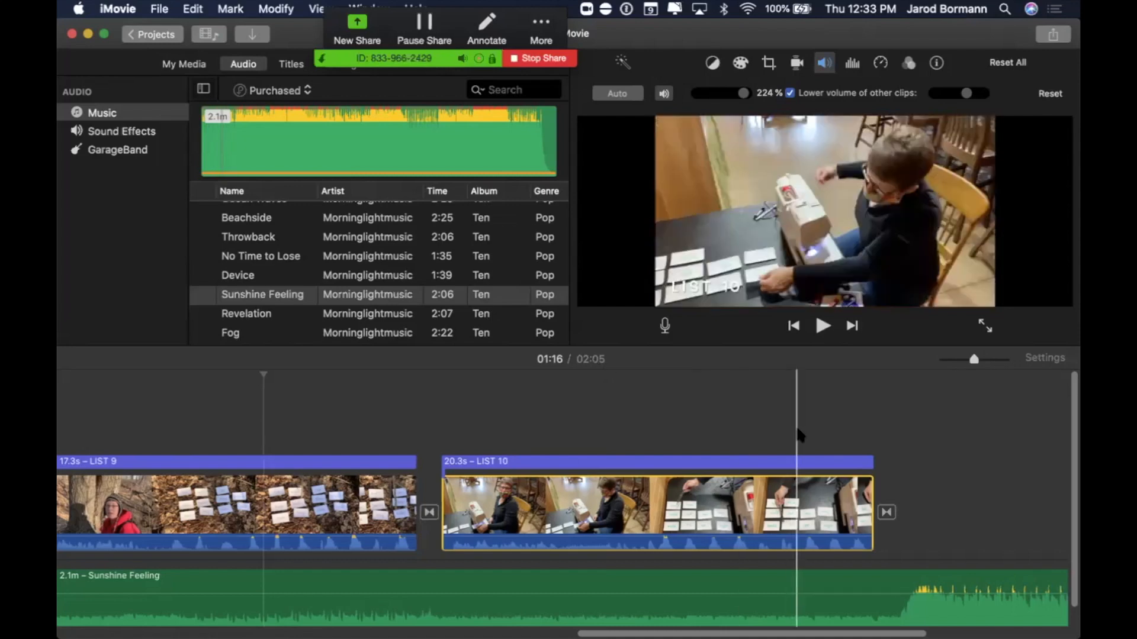
# - Trim the Sunshine Feeling track to end shortly after the LIST 10 clip with a fade-out, and play the ending
pyautogui.hscroll(5, 796, 425)
pyautogui.hscroll(2, 796, 435)
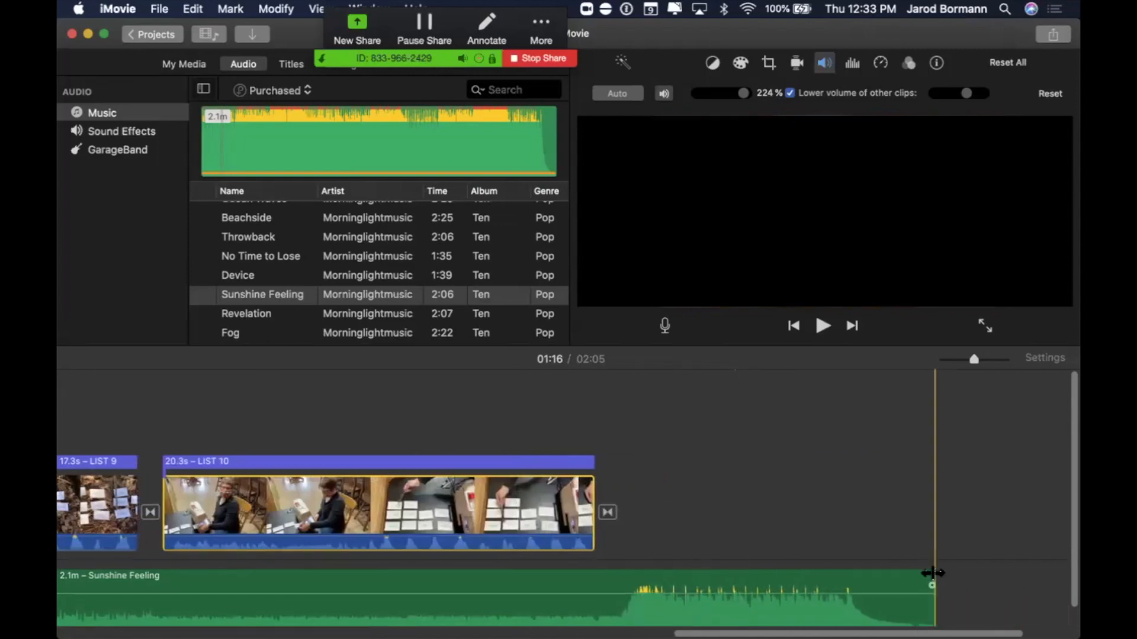
pyautogui.moveTo(899, 573); pyautogui.dragTo(648, 583)
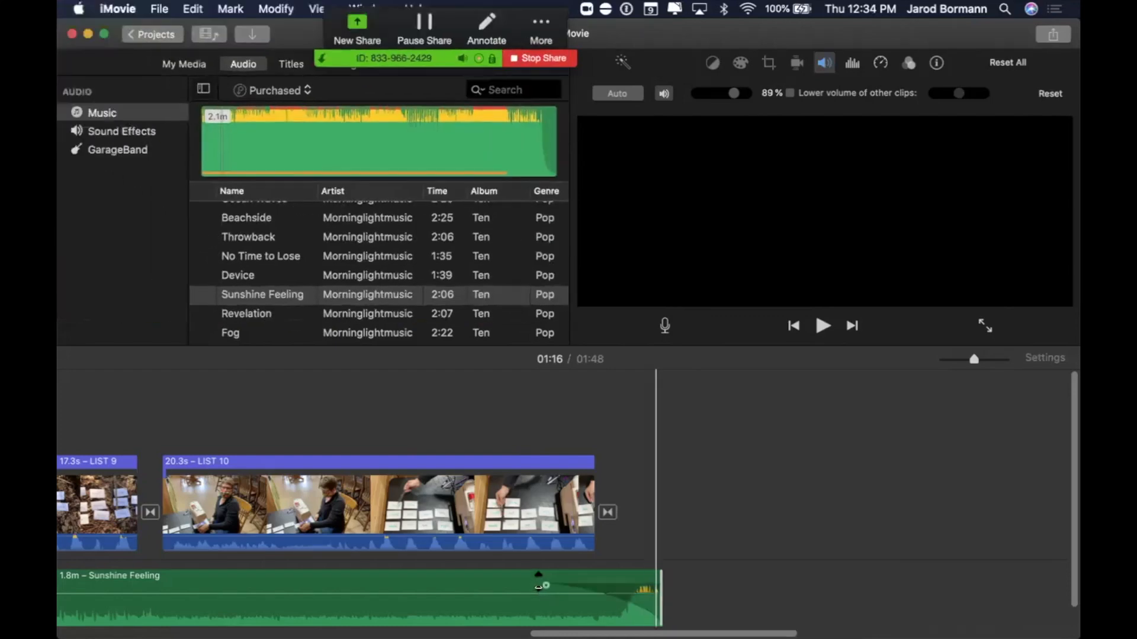
pyautogui.press('space')
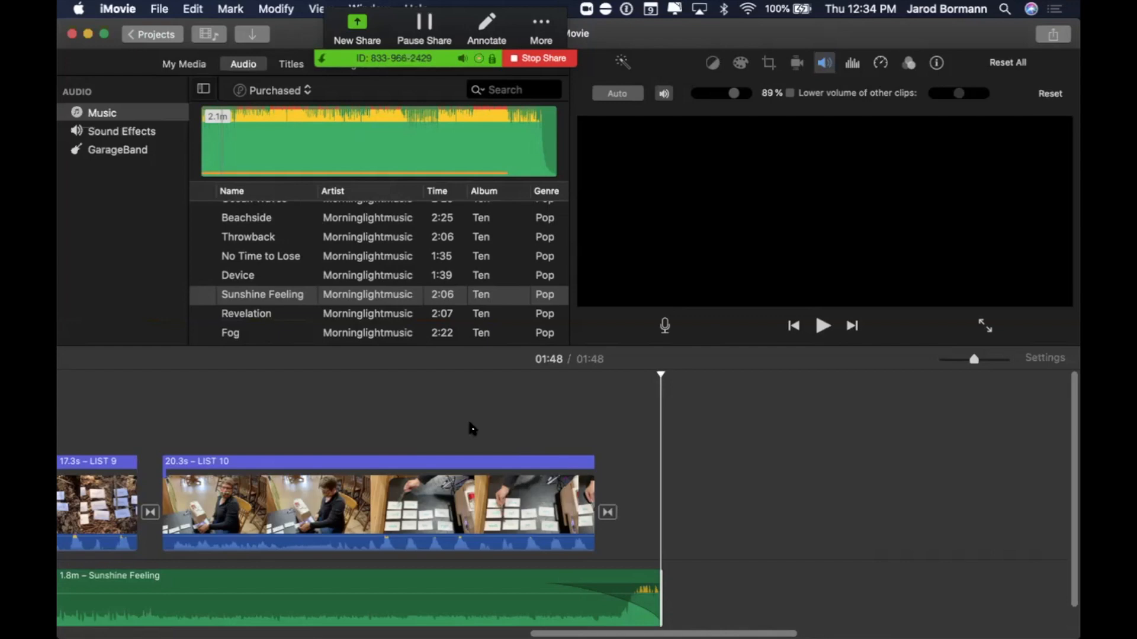
# - Start sharing the movie to YouTube and title it "Sight Words 6-10"
pyautogui.hscroll(-10, 472, 428)
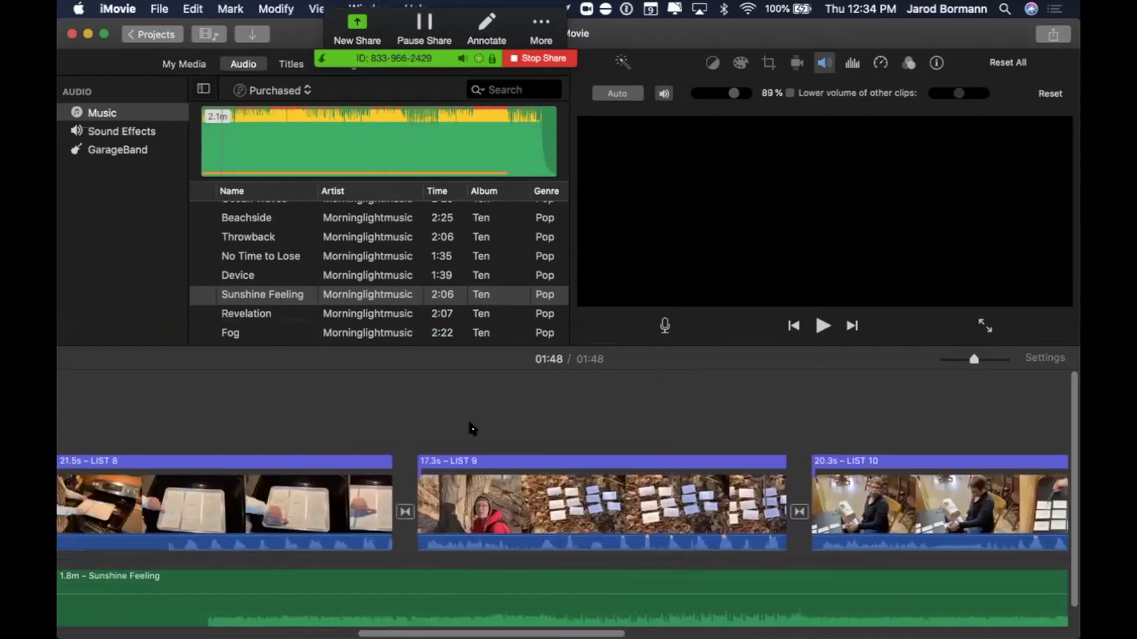
pyautogui.hscroll(-10, 472, 429)
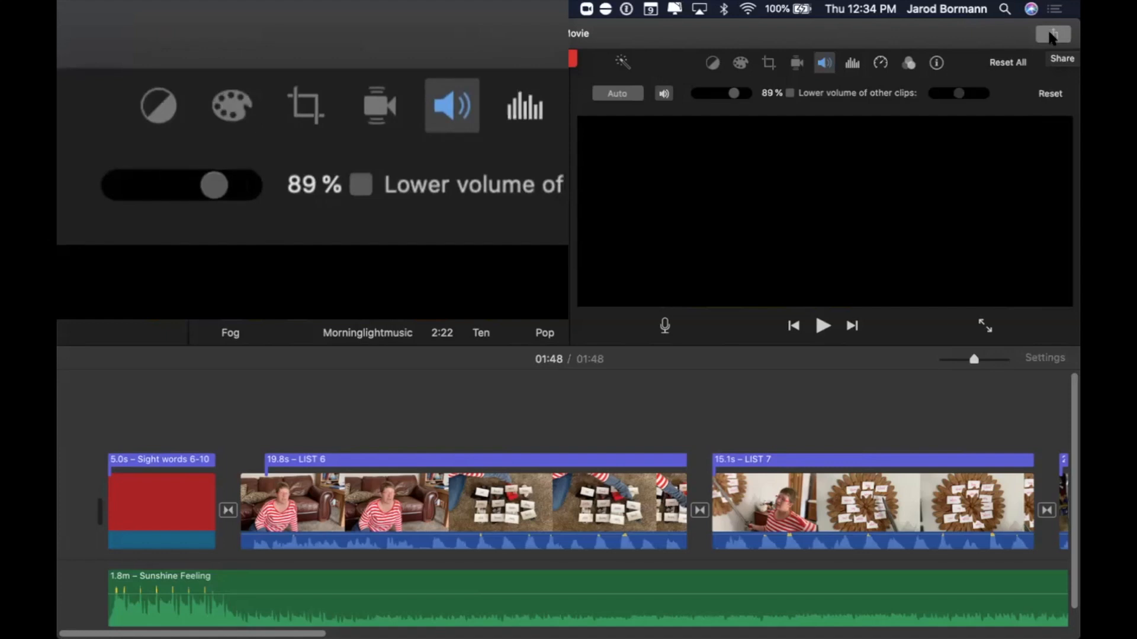
pyautogui.click(1051, 36)
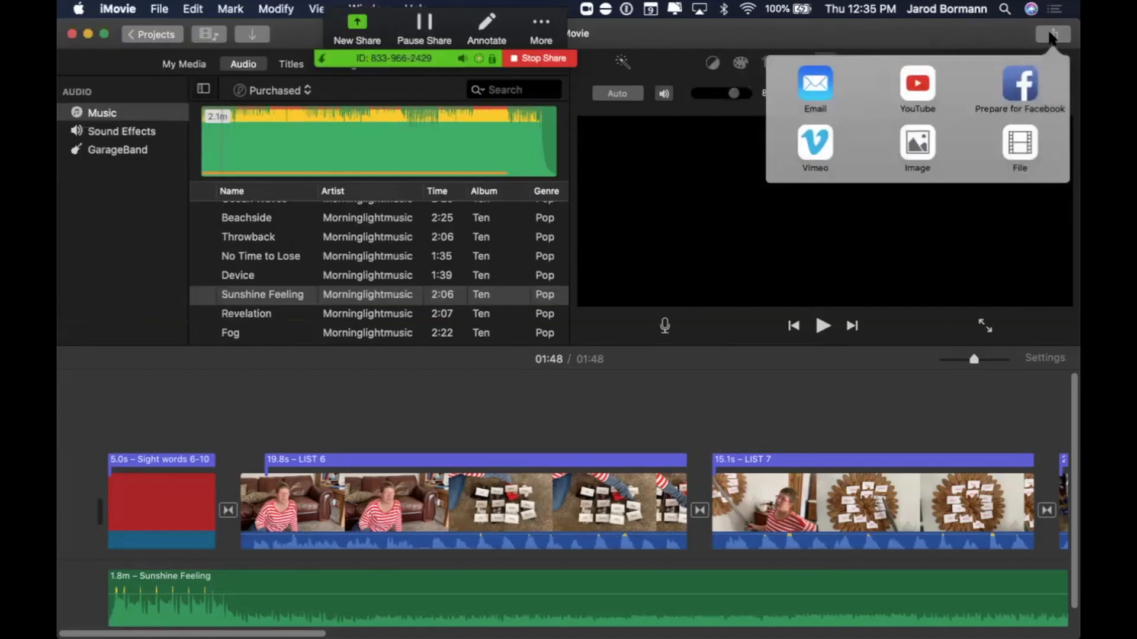
pyautogui.click(916, 86)
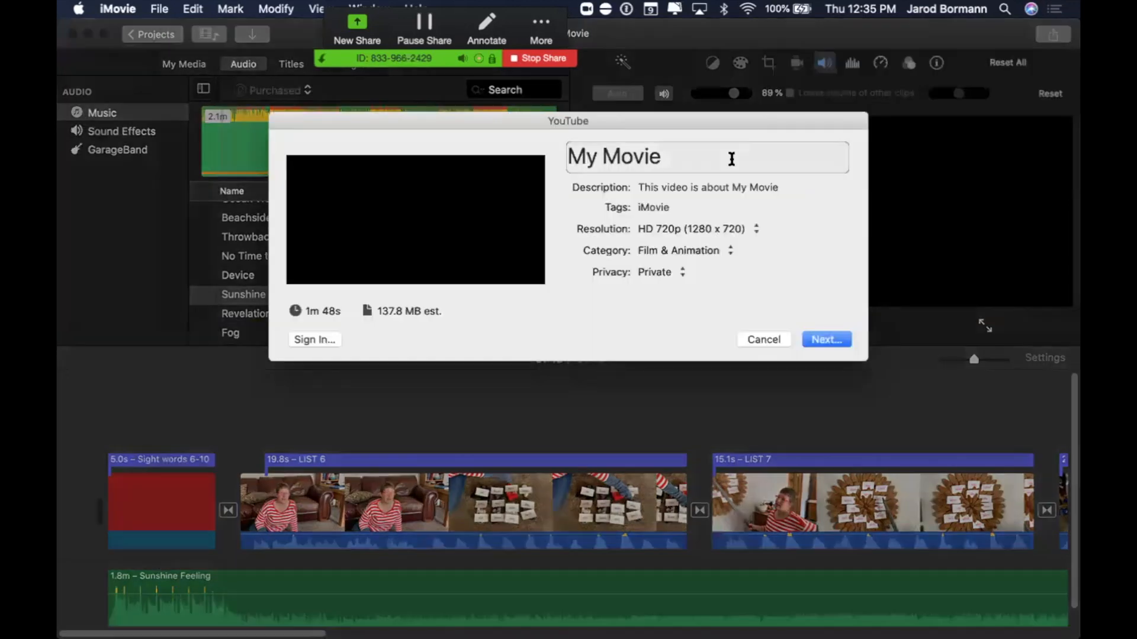
pyautogui.click(599, 159)
pyautogui.doubleClick(599, 158)
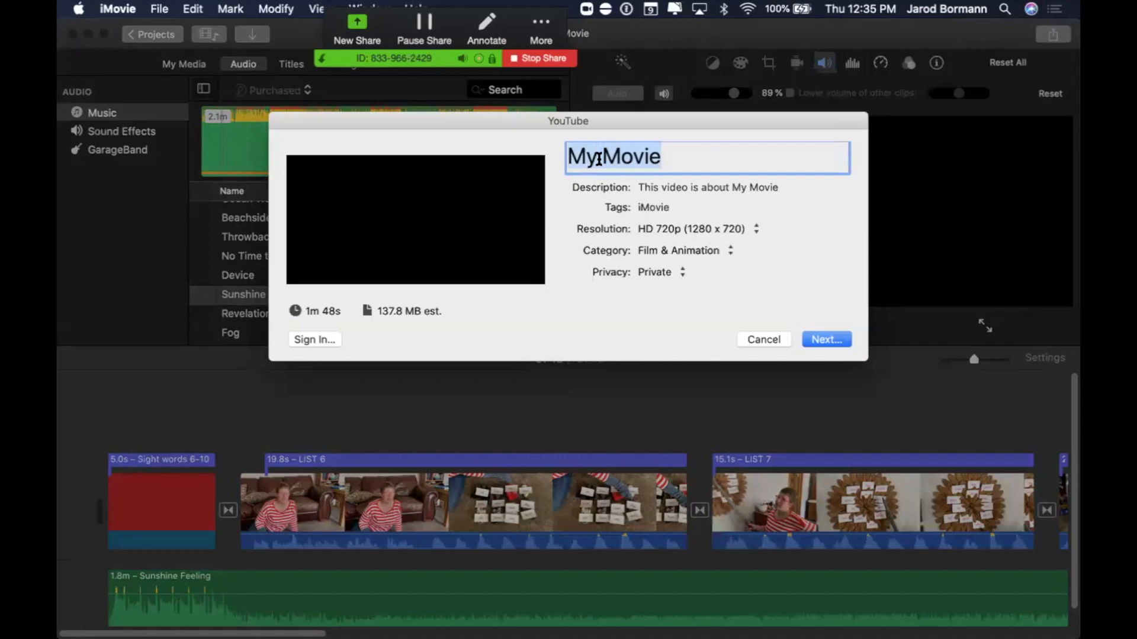
pyautogui.write('Sight WO')
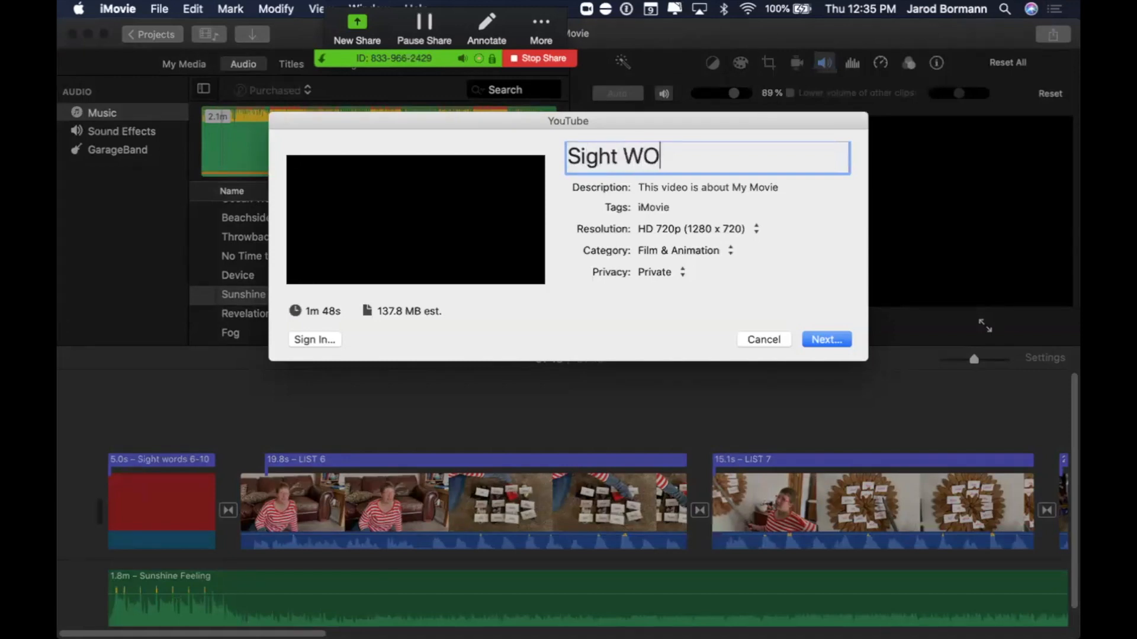
pyautogui.write('rds 6-10')
pyautogui.click(653, 155)
pyautogui.press('BackSpace')
pyautogui.write('o')
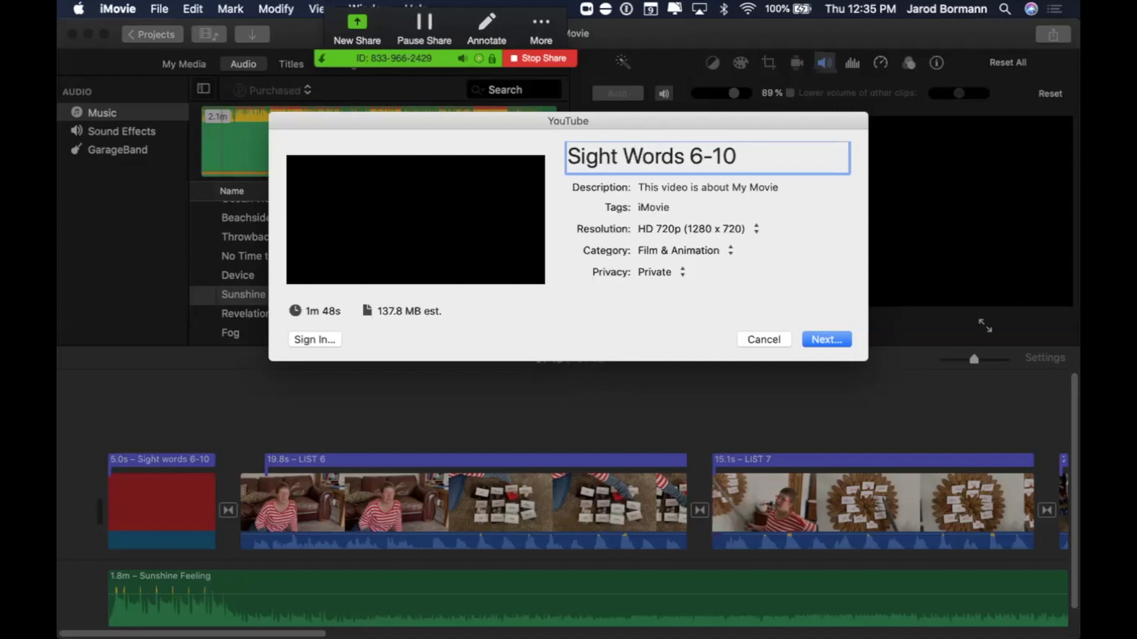
# - Replace the description with a sentence saying that the teacher covers the sight words lists 6-10, and clear the iMovie tag
pyautogui.doubleClick(716, 187)
pyautogui.tripleClick(716, 187)
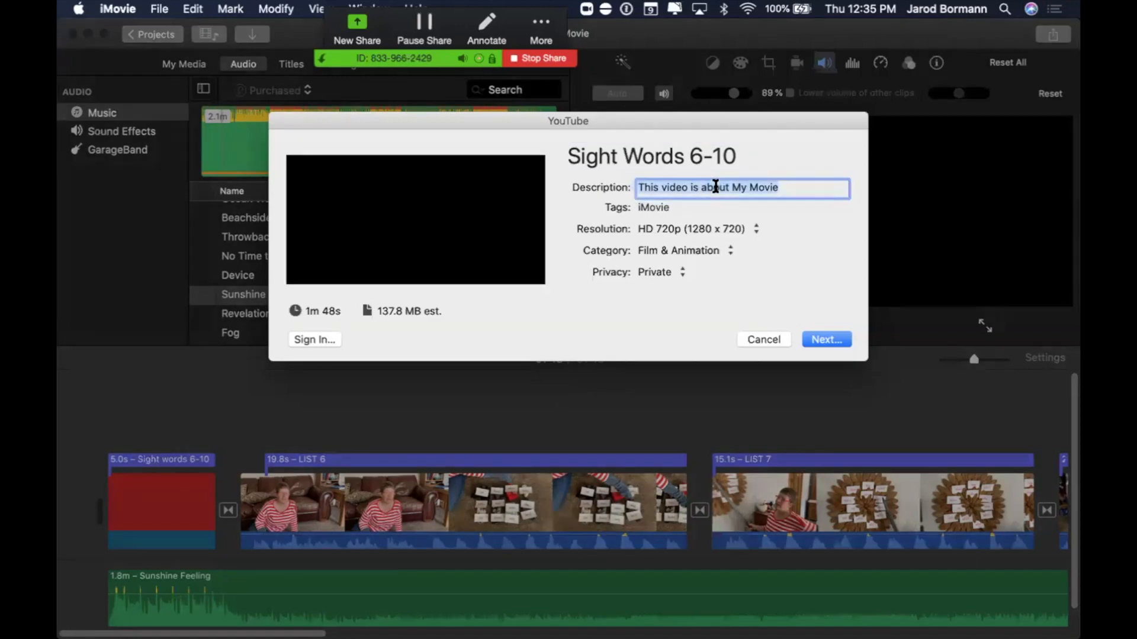
pyautogui.write('Mrs. T')
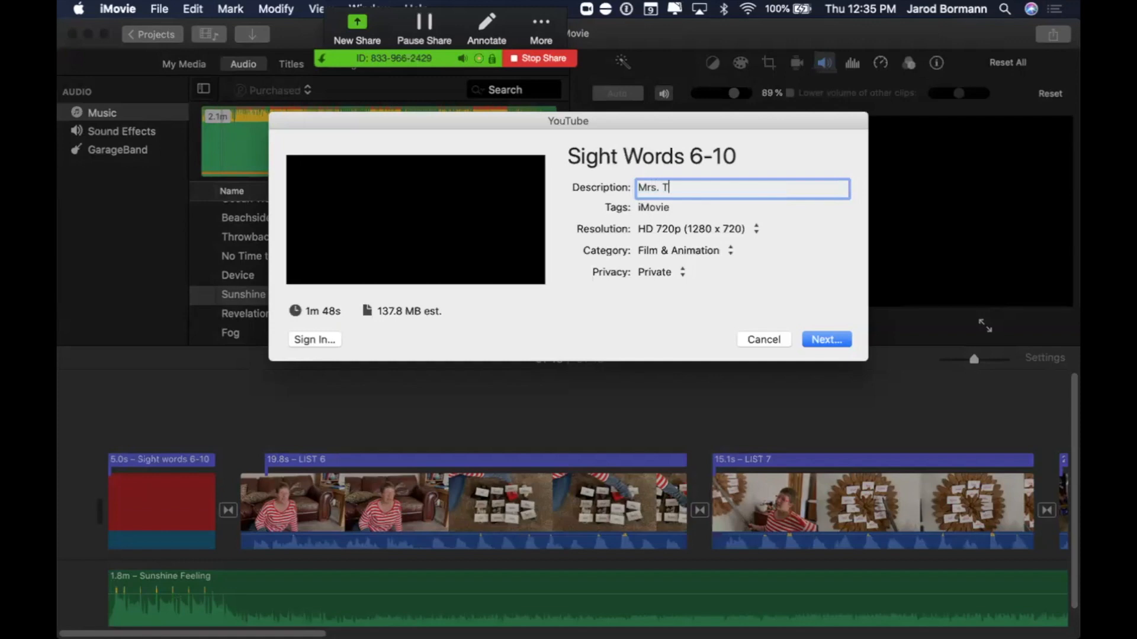
pyautogui.write('uecke covers the sight words lists ')
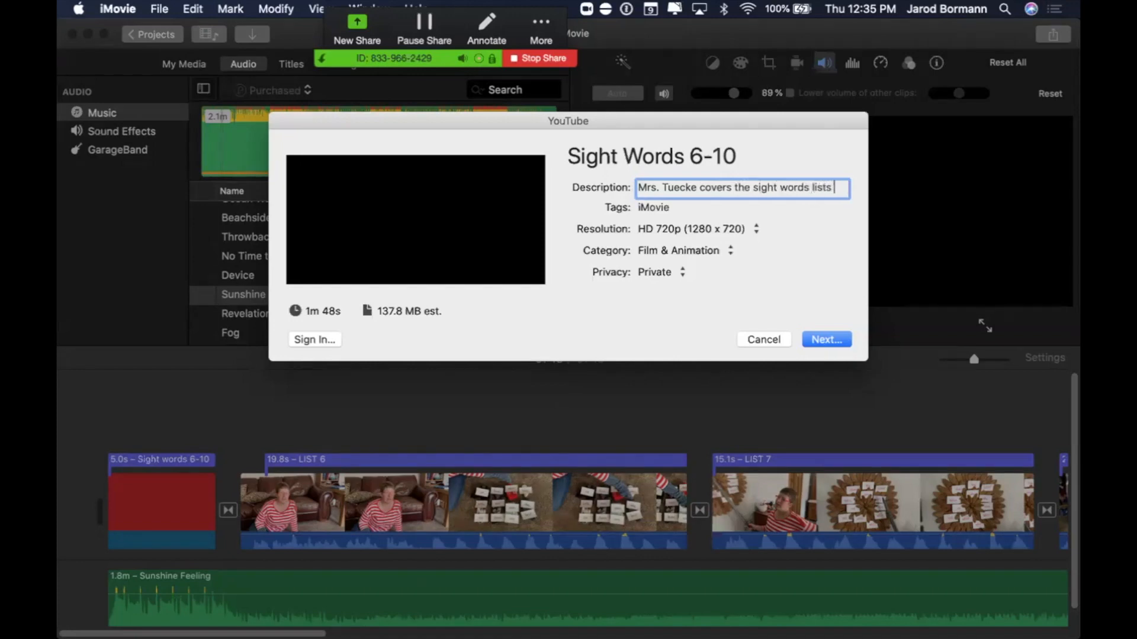
pyautogui.write('6-10')
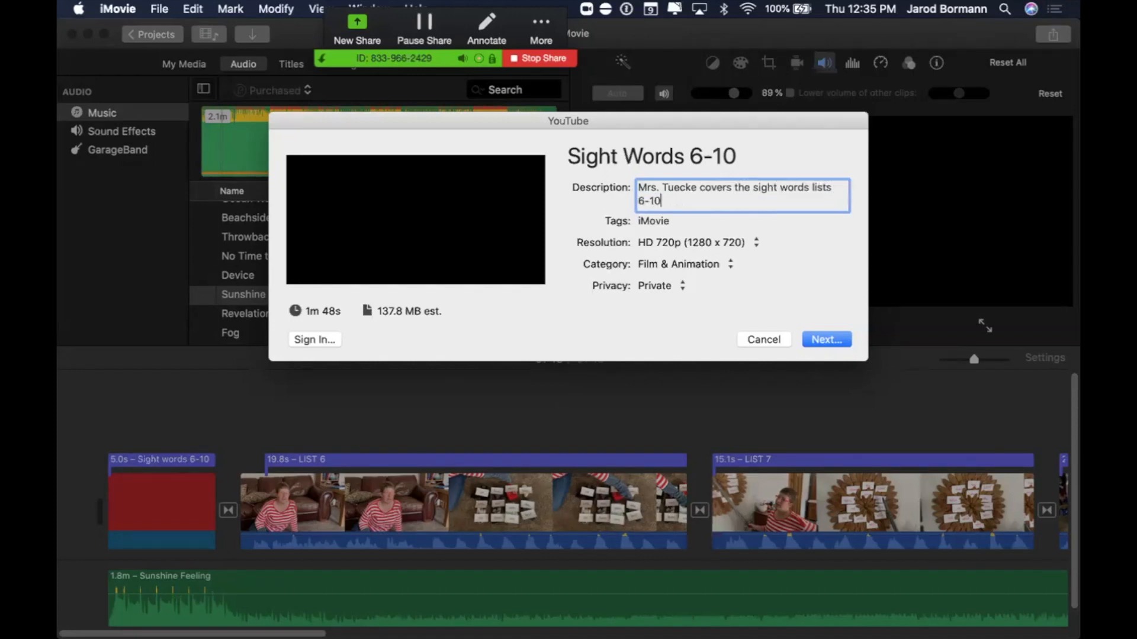
pyautogui.write('.')
pyautogui.doubleClick(668, 219)
pyautogui.press('BackSpace')
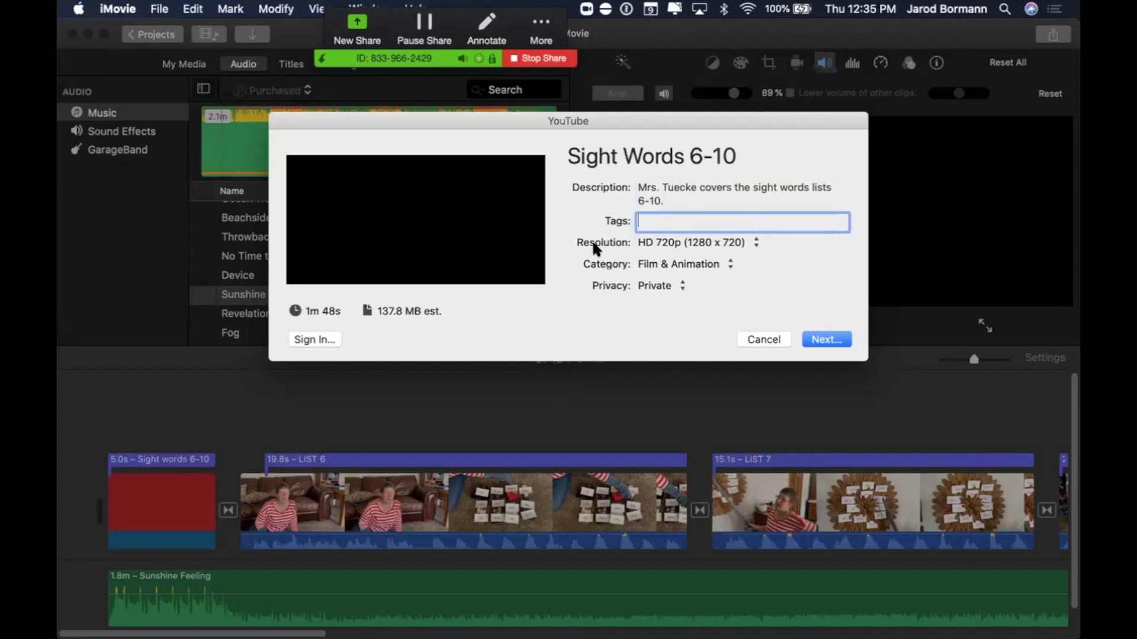
# - Set the upload's resolution to HD 1080p (1920 x 1080), its category to Education and its privacy to Public
pyautogui.click(700, 244)
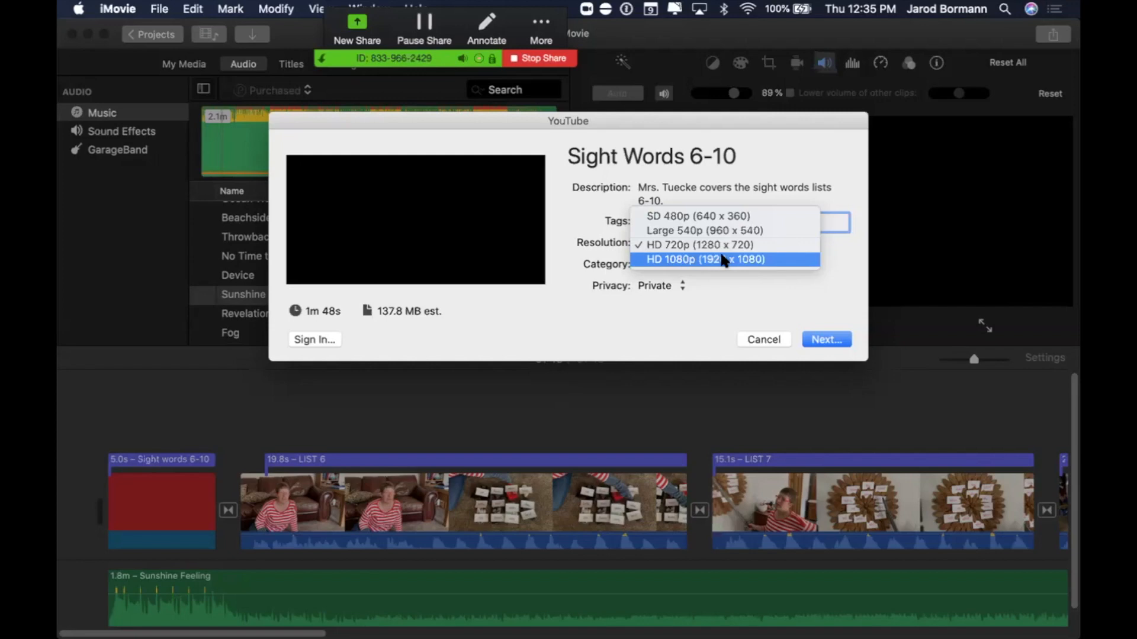
pyautogui.click(679, 261)
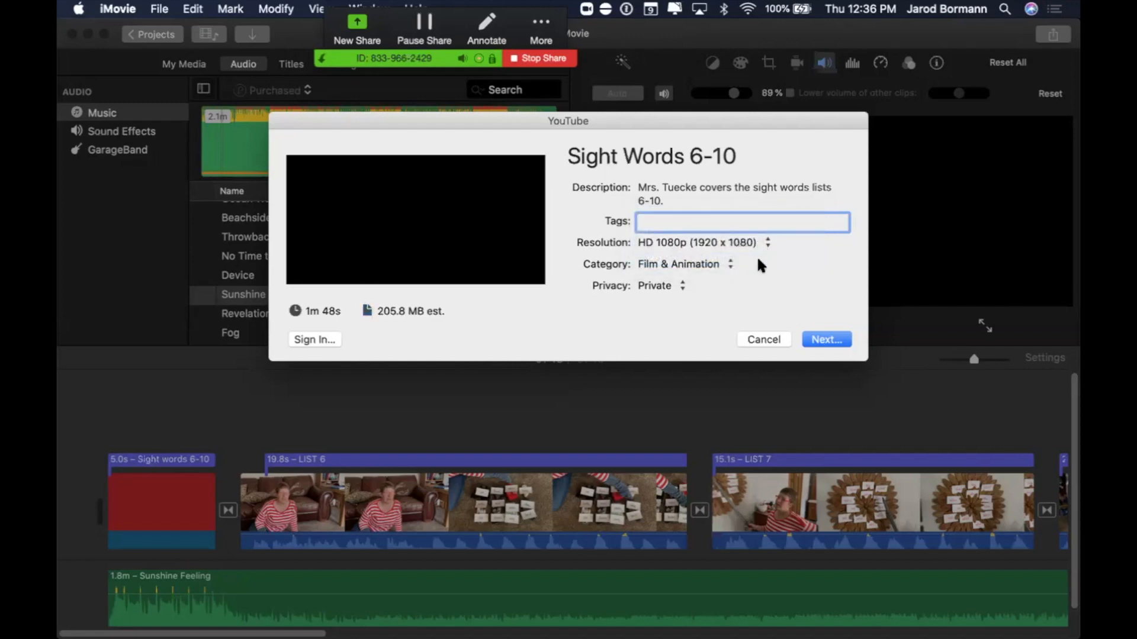
pyautogui.click(662, 264)
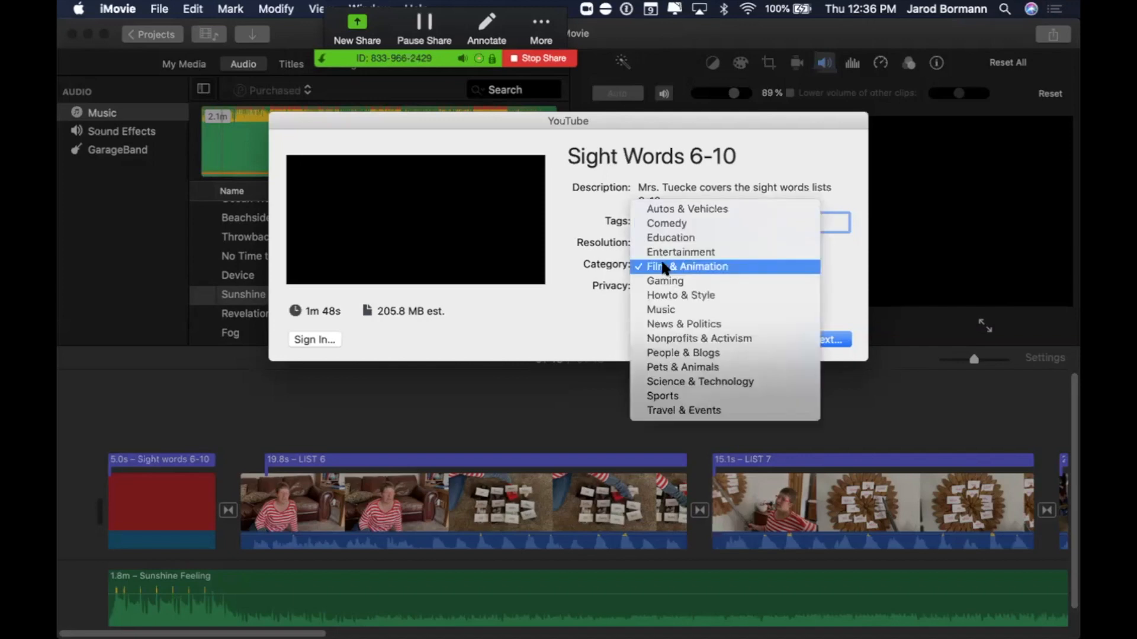
pyautogui.click(664, 237)
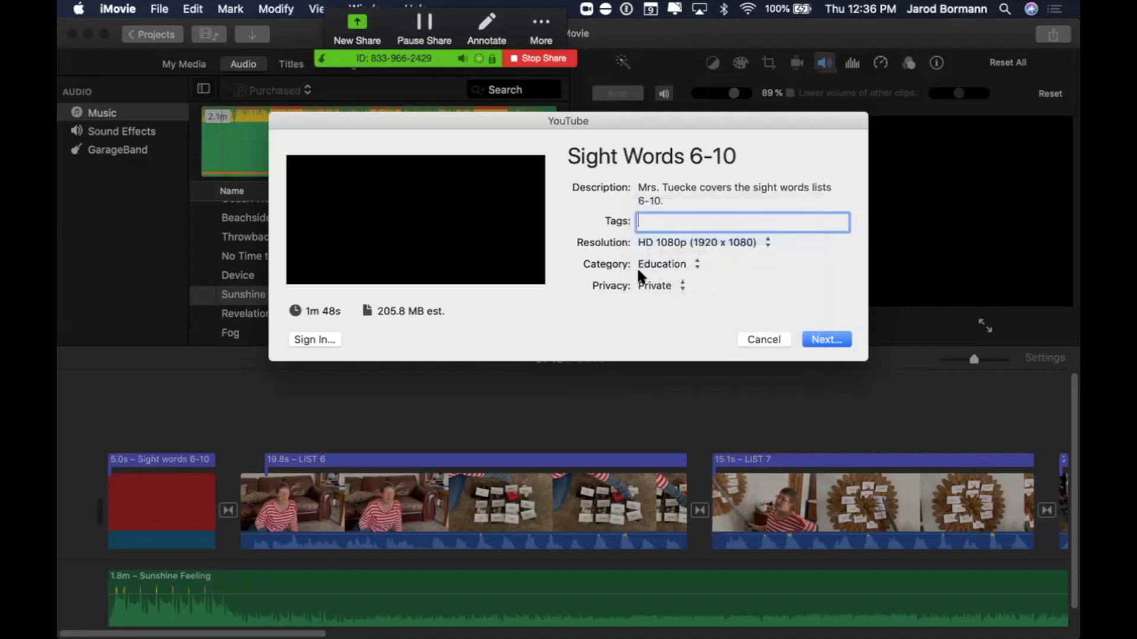
pyautogui.click(657, 289)
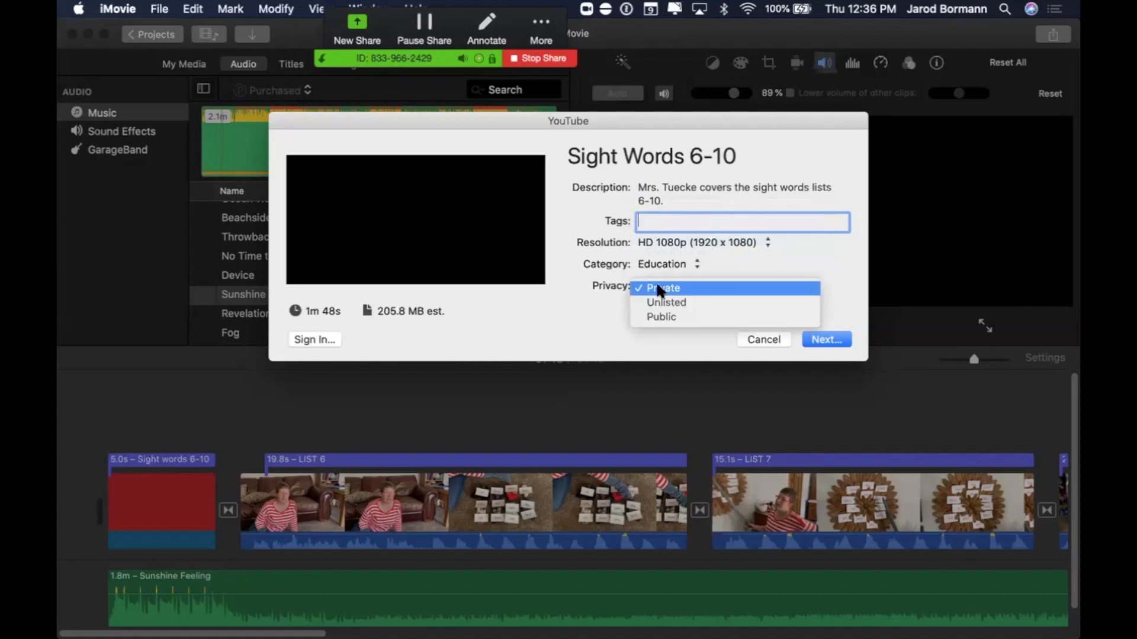
pyautogui.click(702, 320)
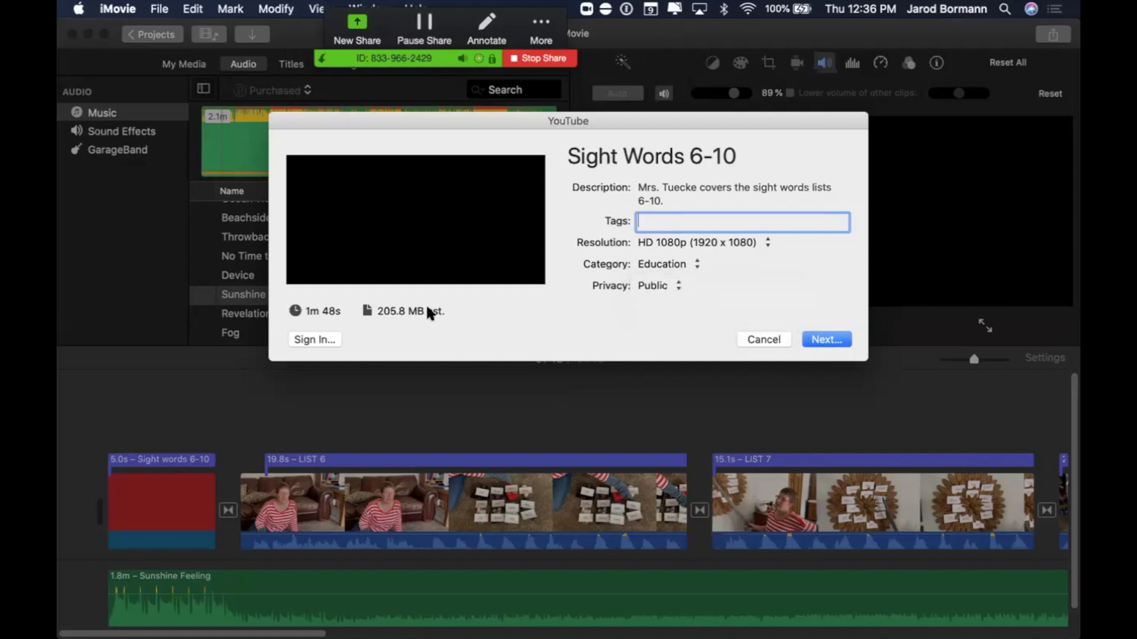
# - Sign in to YouTube with the school Google account, allowing iMovie access, and publish the video under the terms of service
pyautogui.click(310, 339)
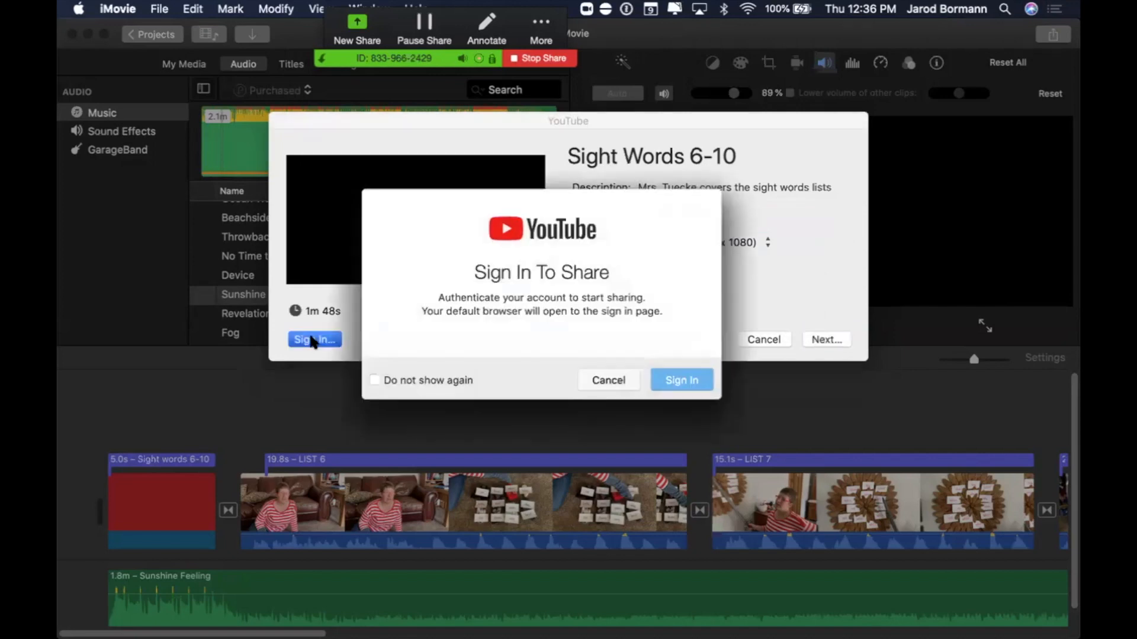
pyautogui.click(683, 378)
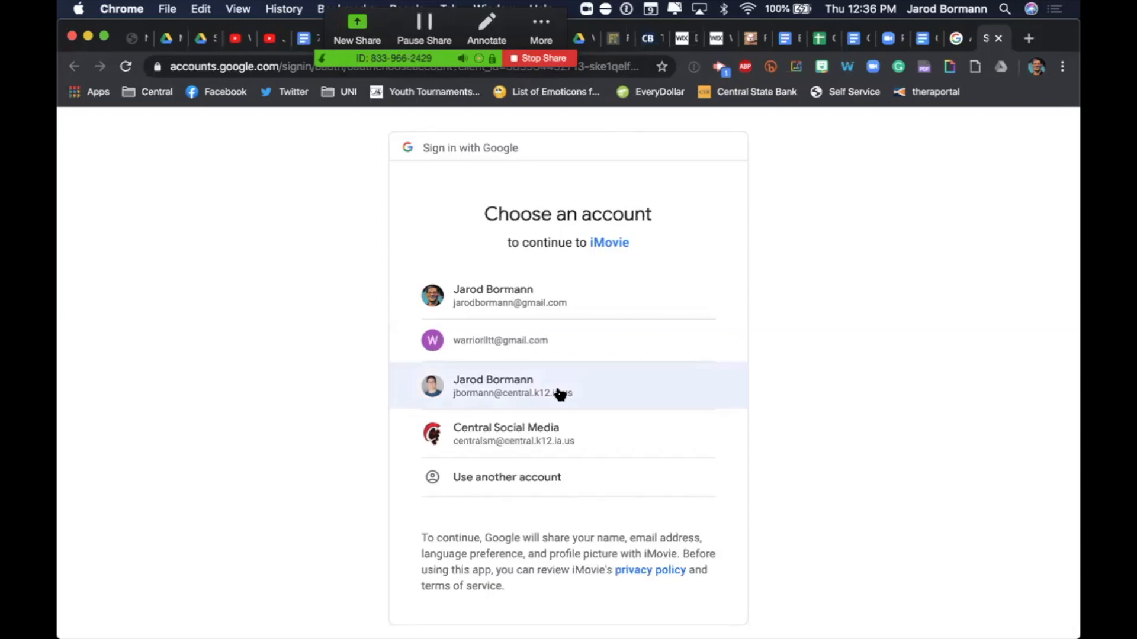
pyautogui.click(498, 388)
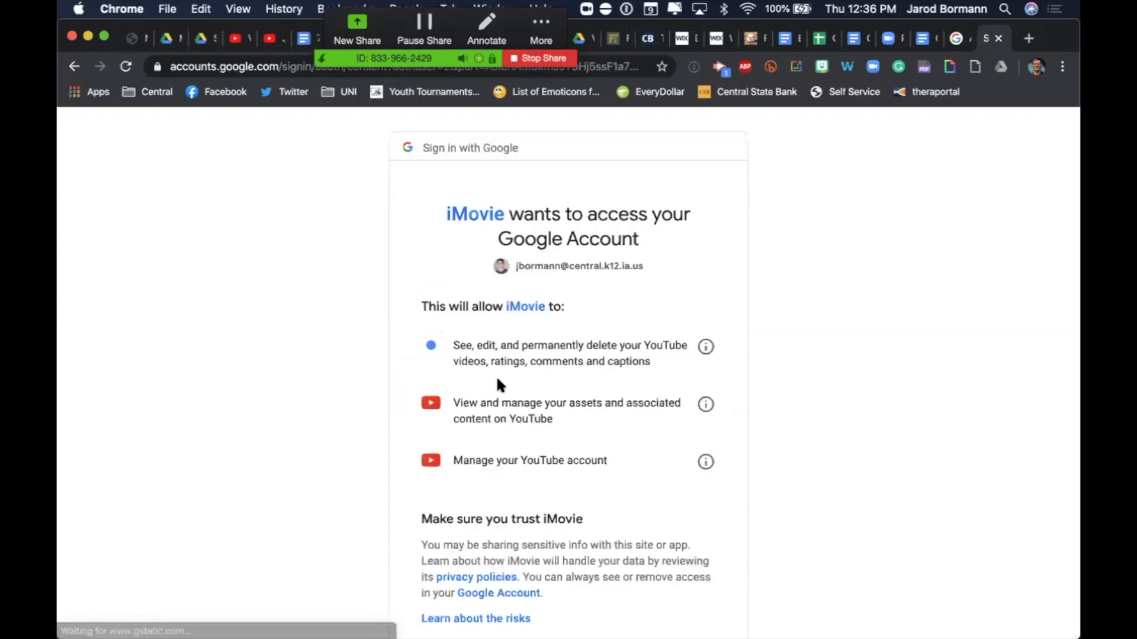
pyautogui.scroll(-3, 624, 414)
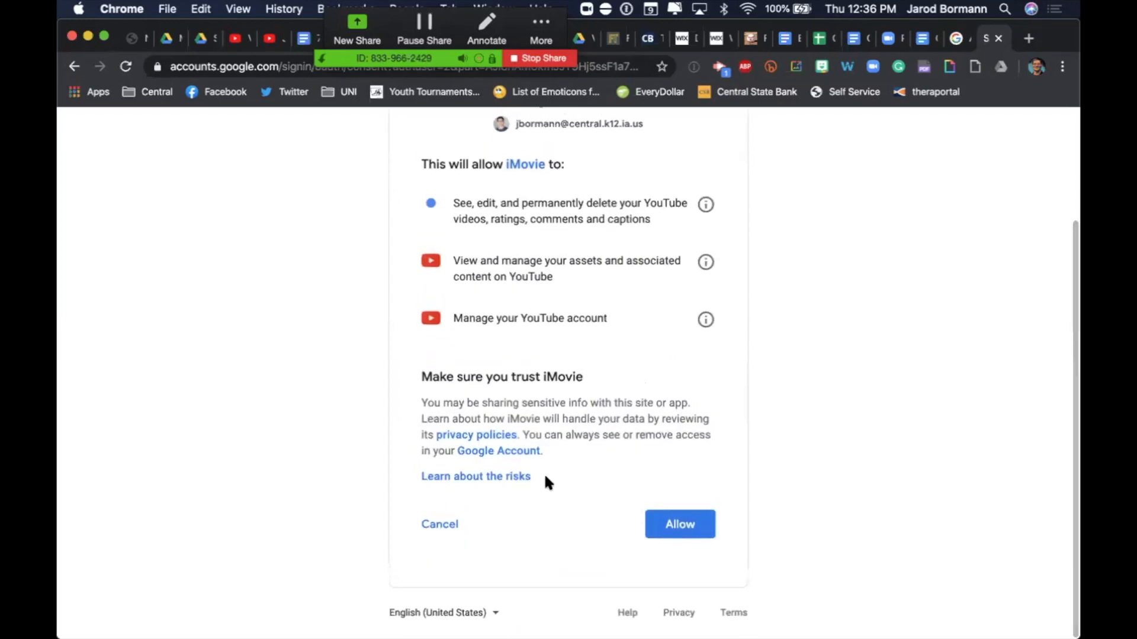
pyautogui.click(680, 525)
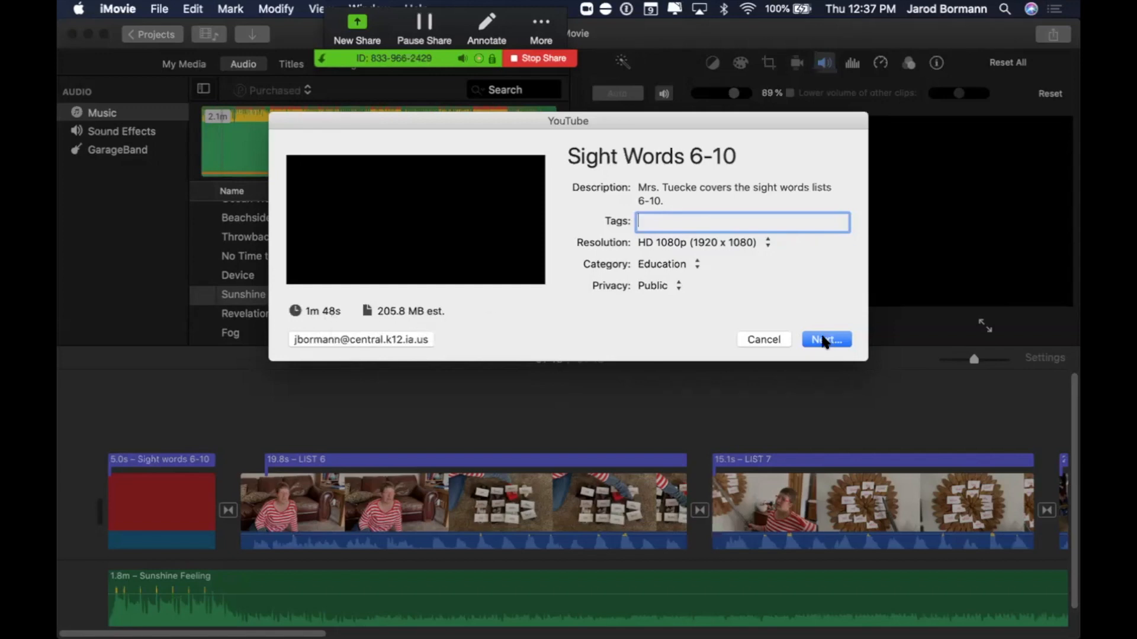
pyautogui.click(823, 340)
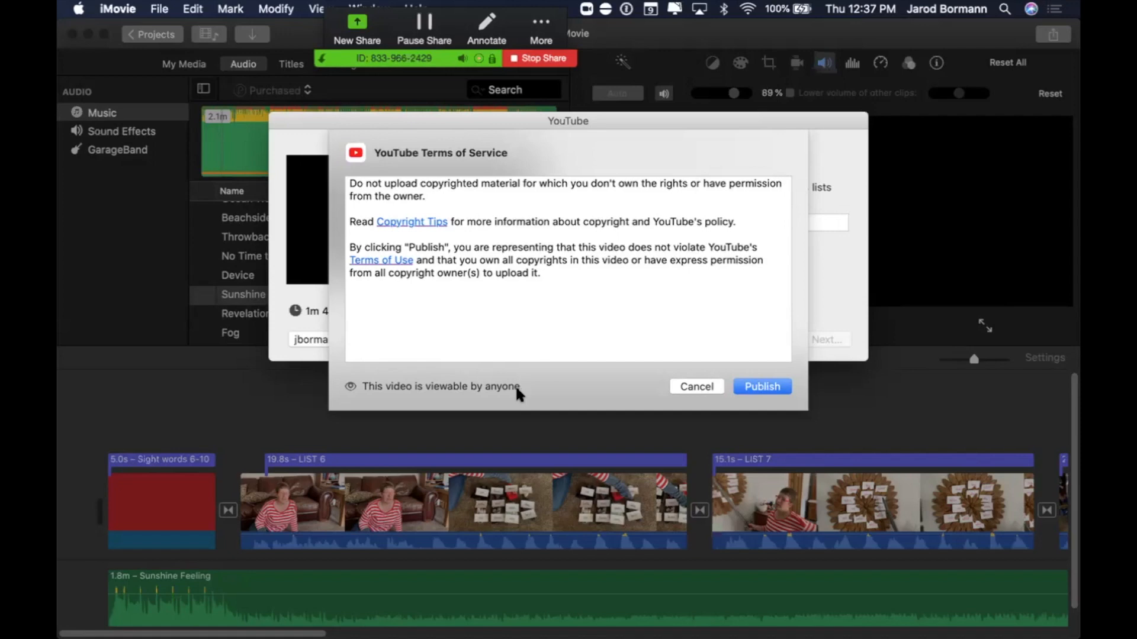
pyautogui.click(752, 385)
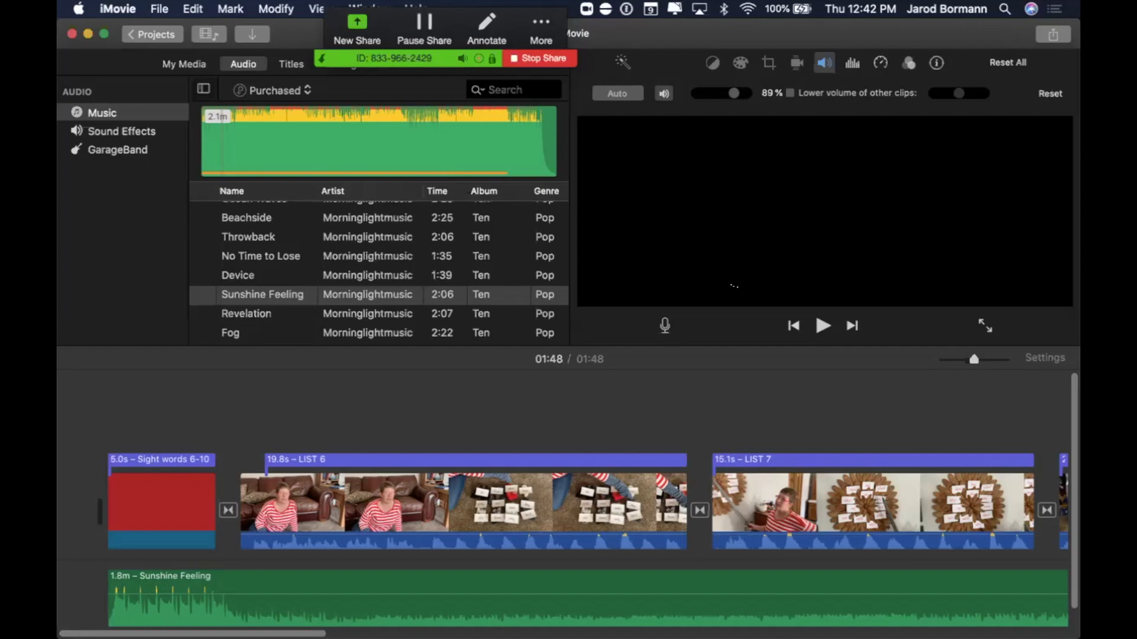
# - Switch to Chrome and open the channel's list of uploaded videos in YouTube Studio to check the published movie
pyautogui.hotkey('ctrl', 'Up')
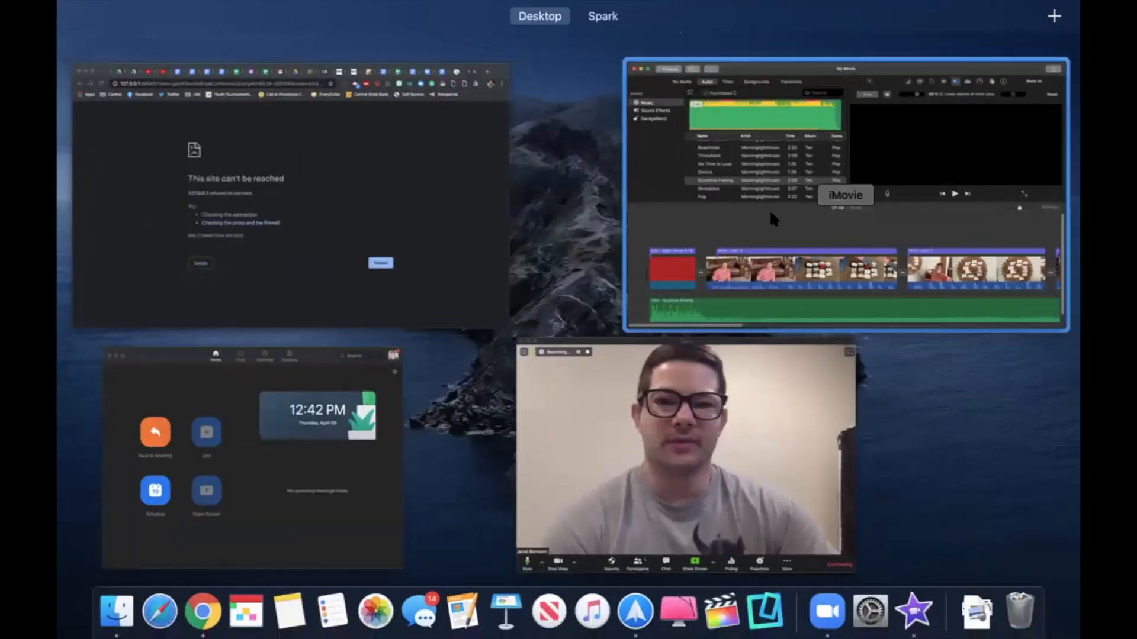
pyautogui.click(769, 209)
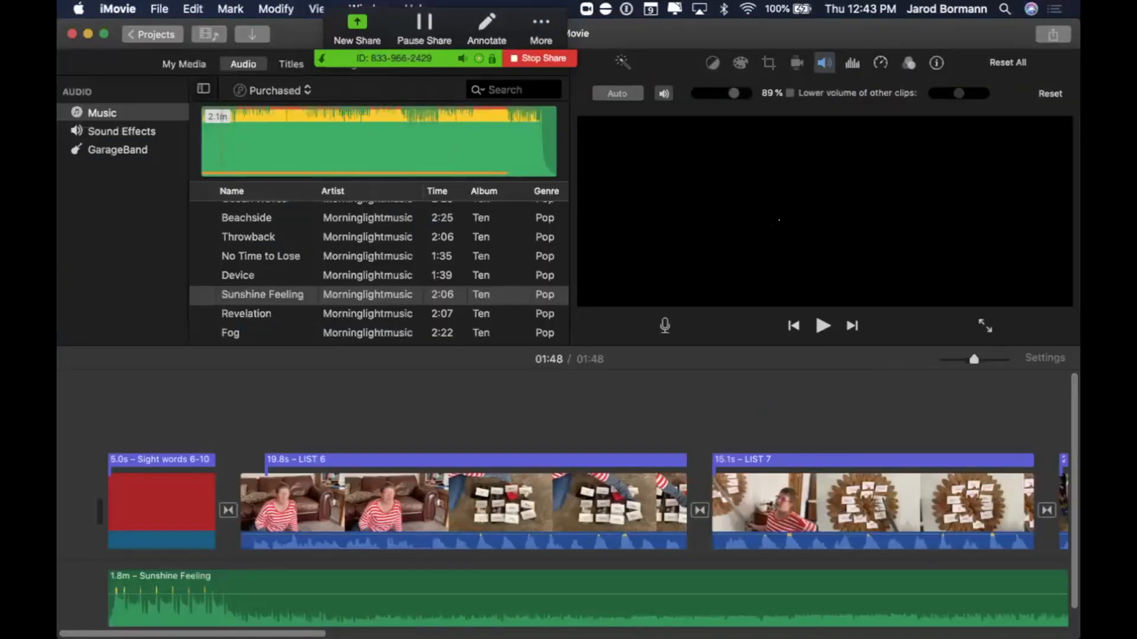
pyautogui.hotkey('ctrl', 'Up')
pyautogui.click(356, 193)
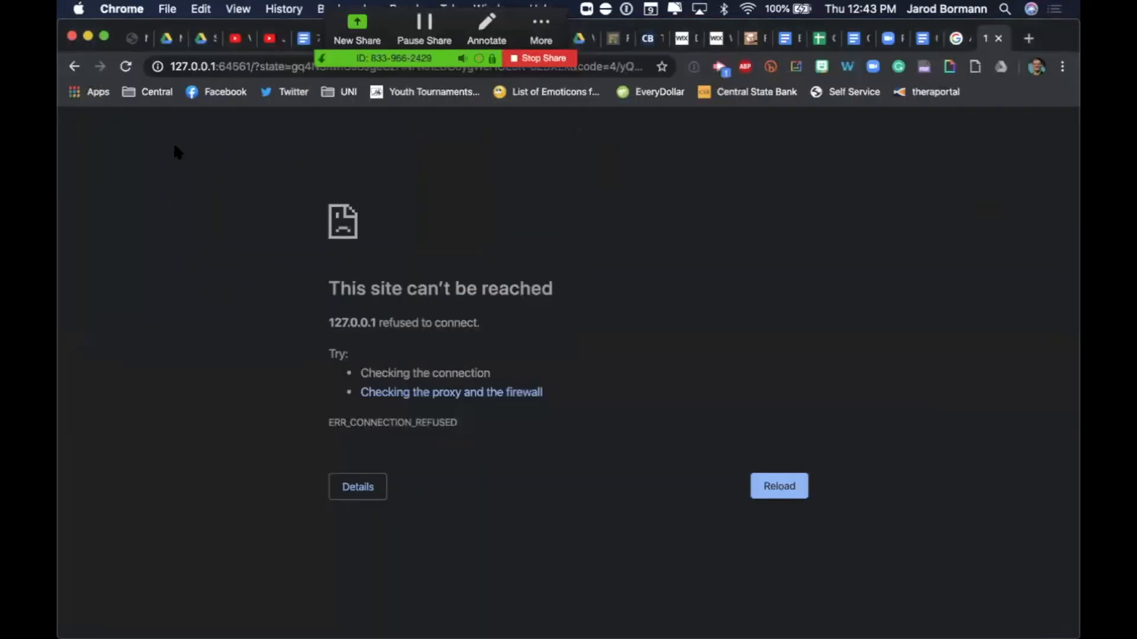
pyautogui.click(238, 39)
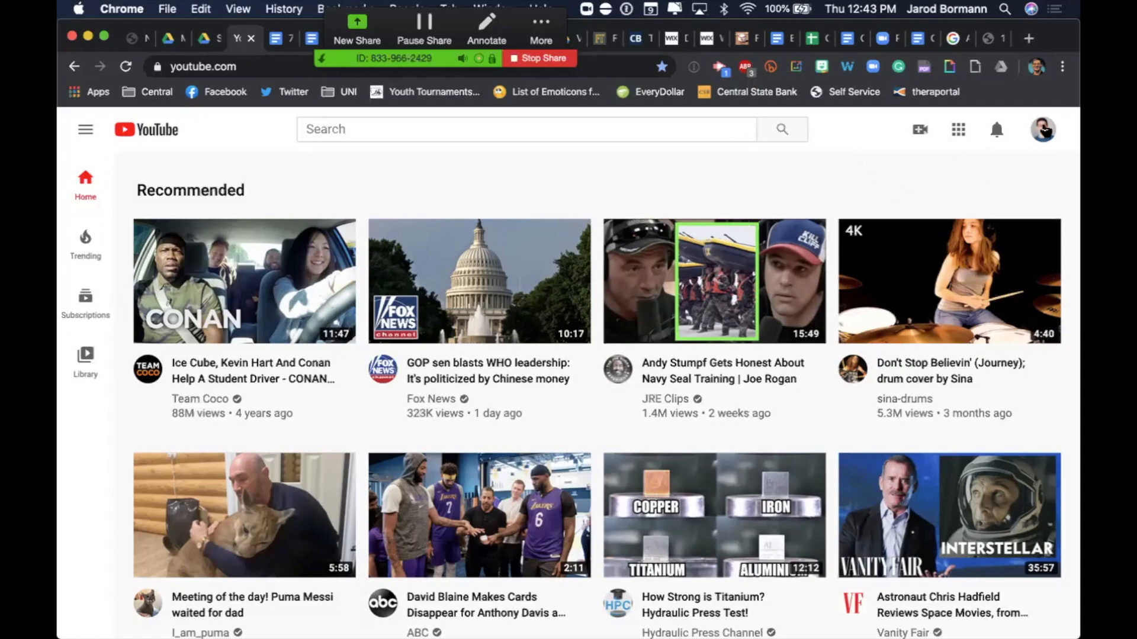
pyautogui.click(1043, 131)
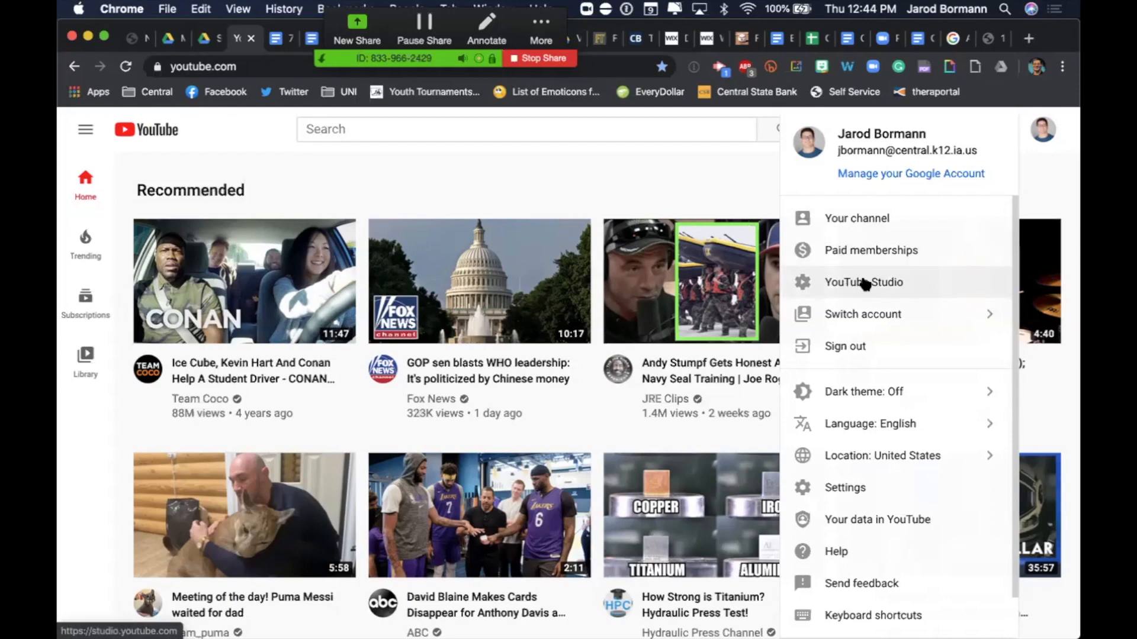
pyautogui.click(848, 289)
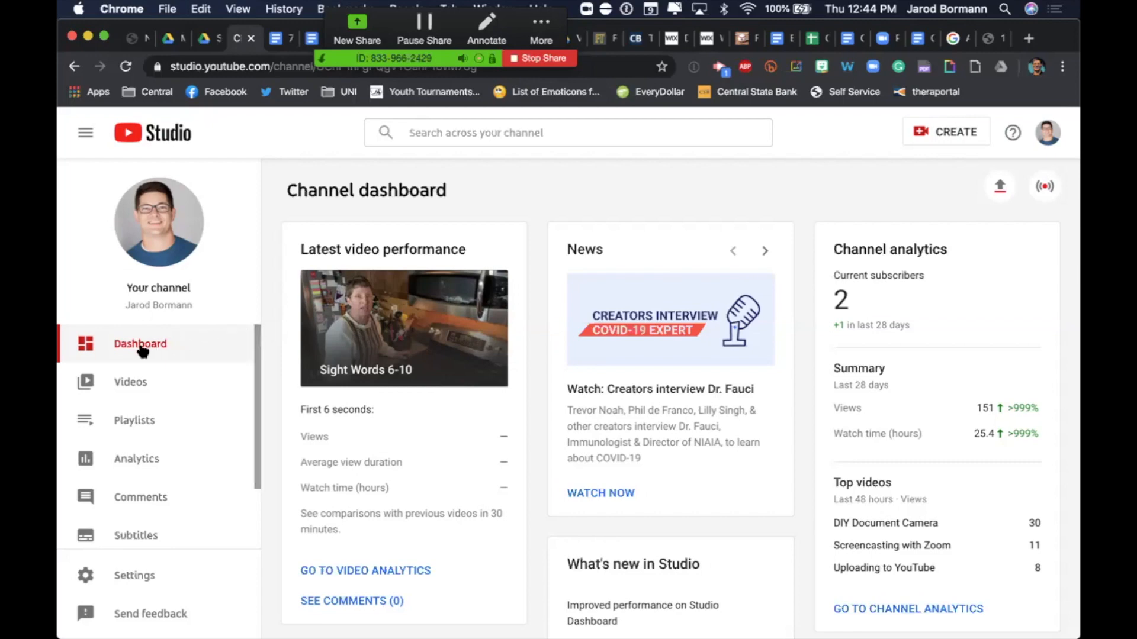
pyautogui.click(124, 383)
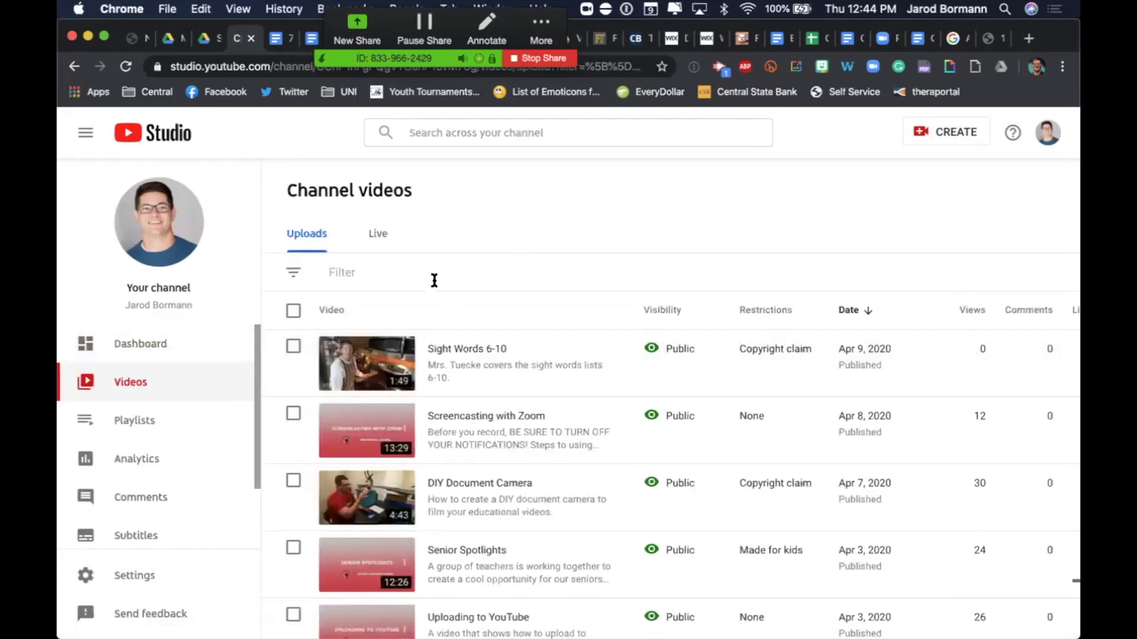
# - Open the details of the Sight Words 6-10 video and add it to the Sight Words playlist
pyautogui.moveTo(432, 338)
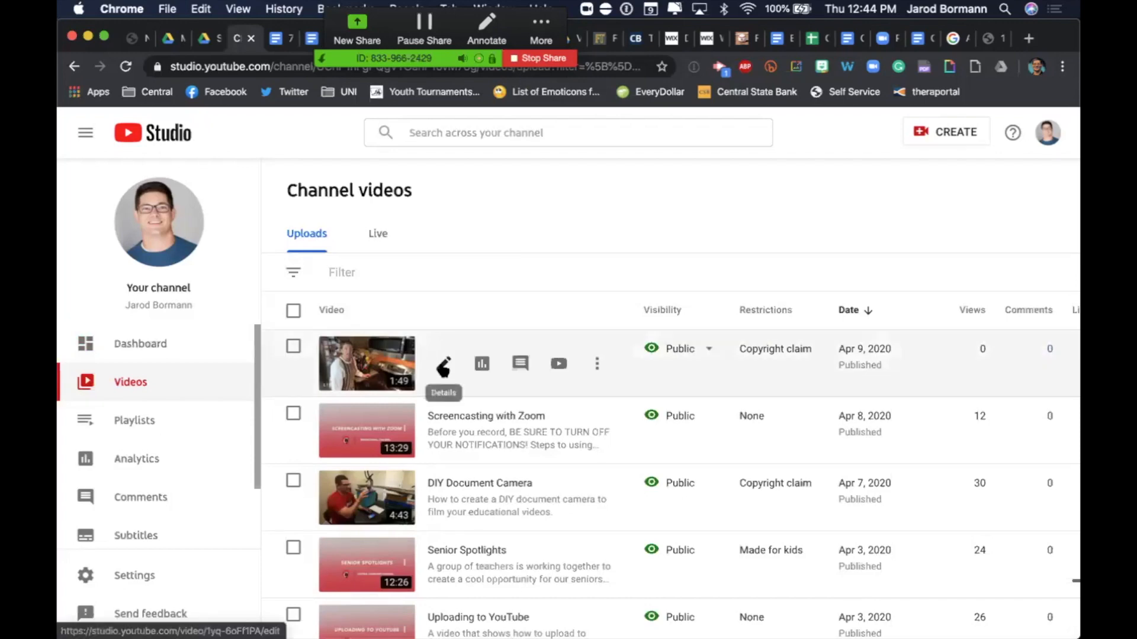
pyautogui.click(443, 367)
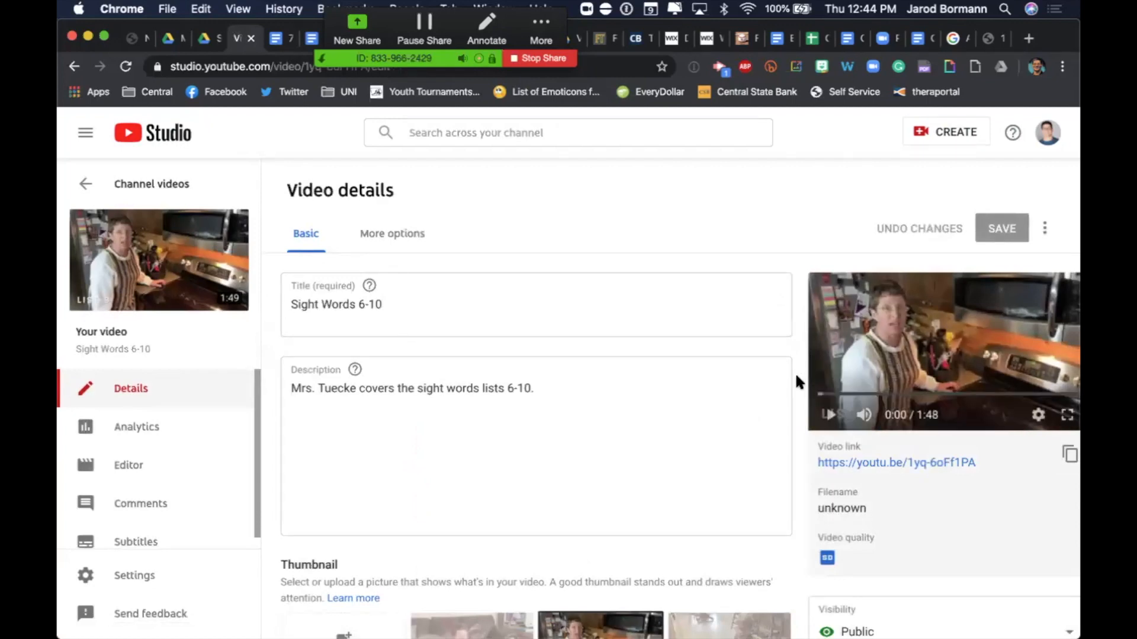
pyautogui.scroll(-3, 797, 378)
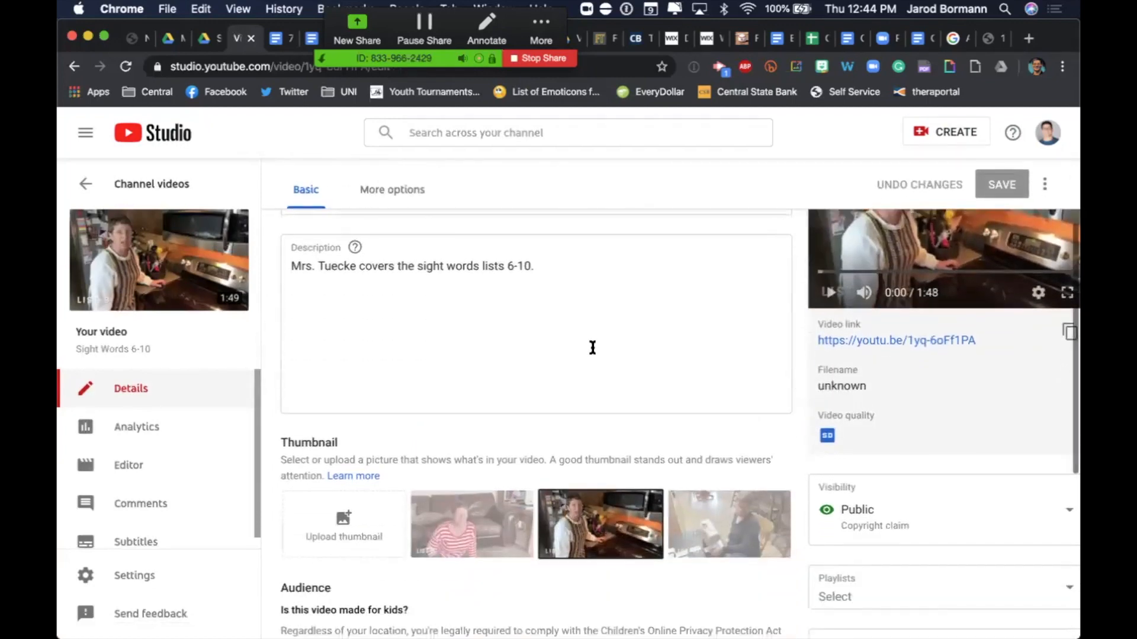
pyautogui.scroll(-2, 408, 342)
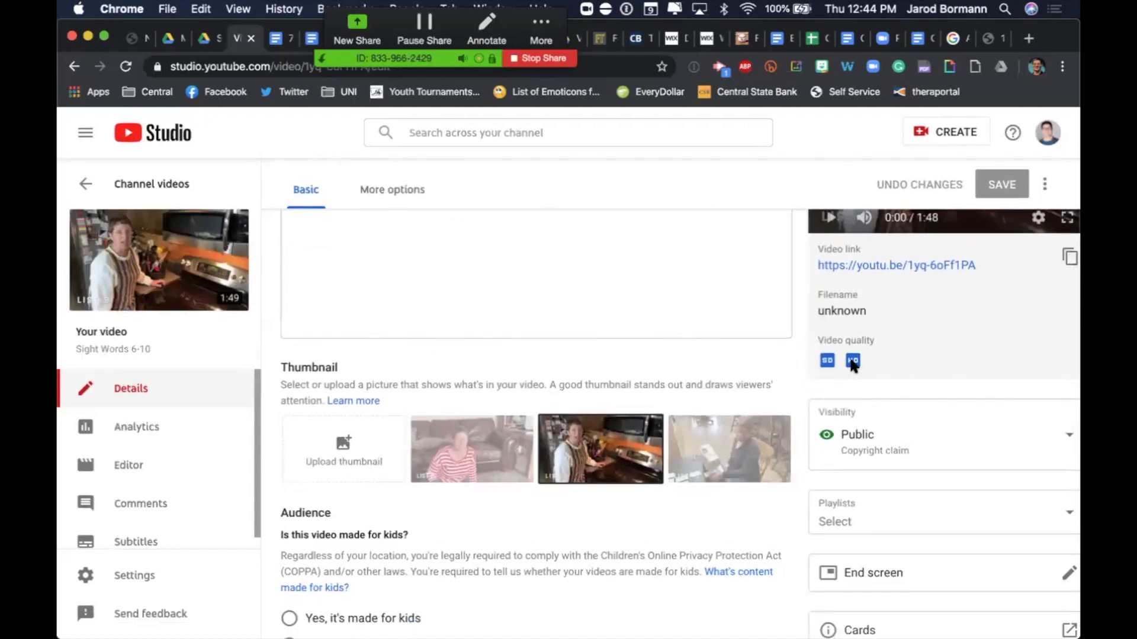
pyautogui.hscroll(2, 853, 364)
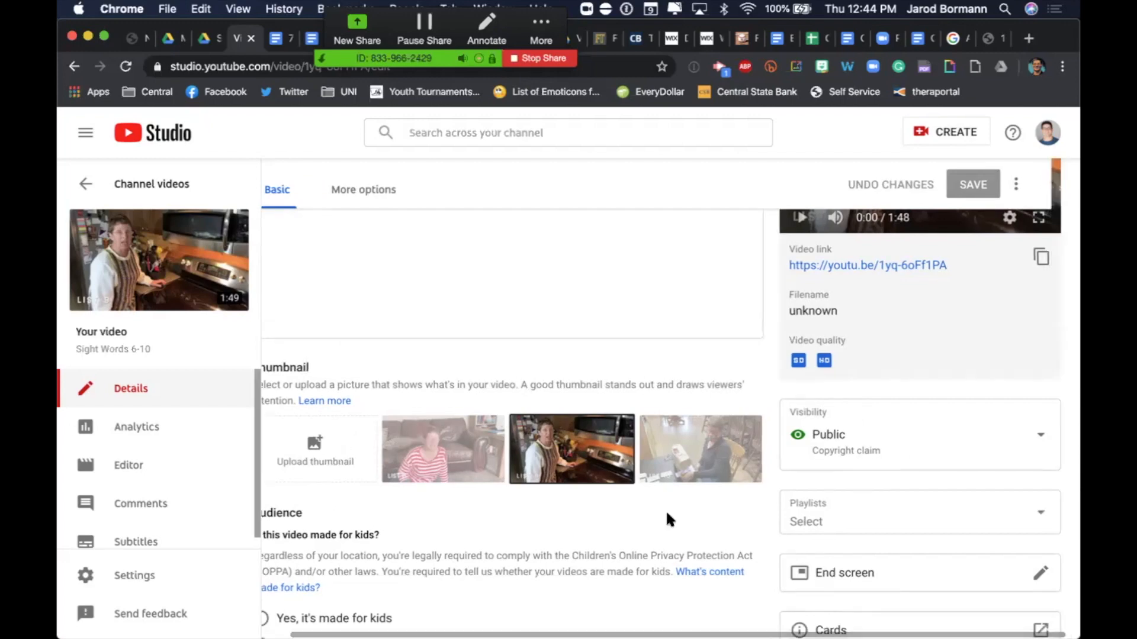
pyautogui.click(848, 517)
pyautogui.click(807, 362)
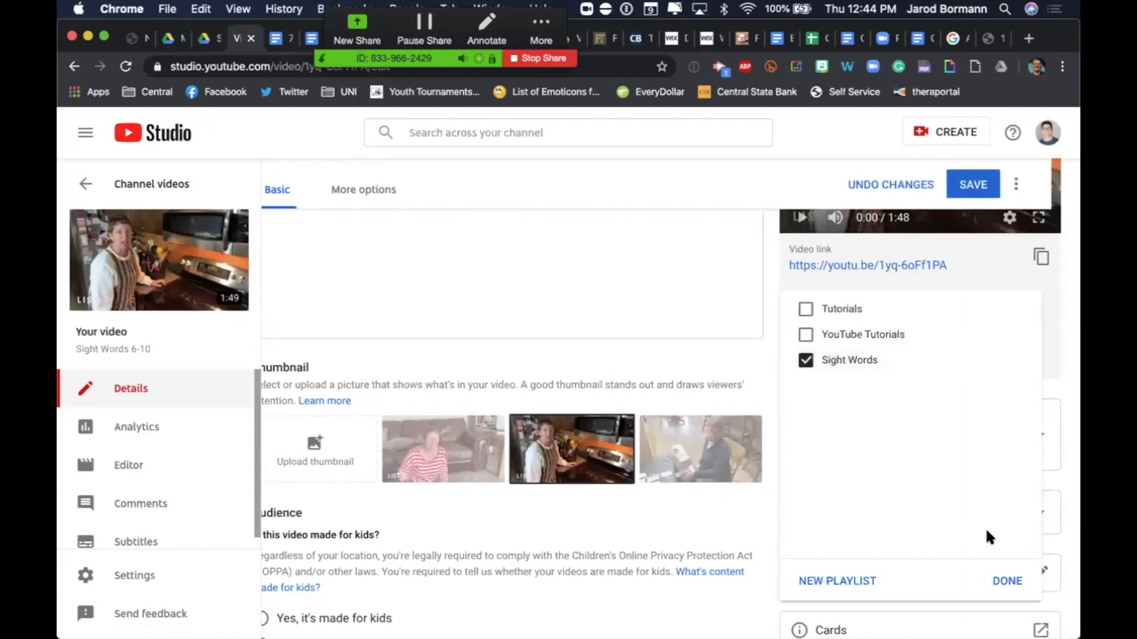
pyautogui.click(1008, 580)
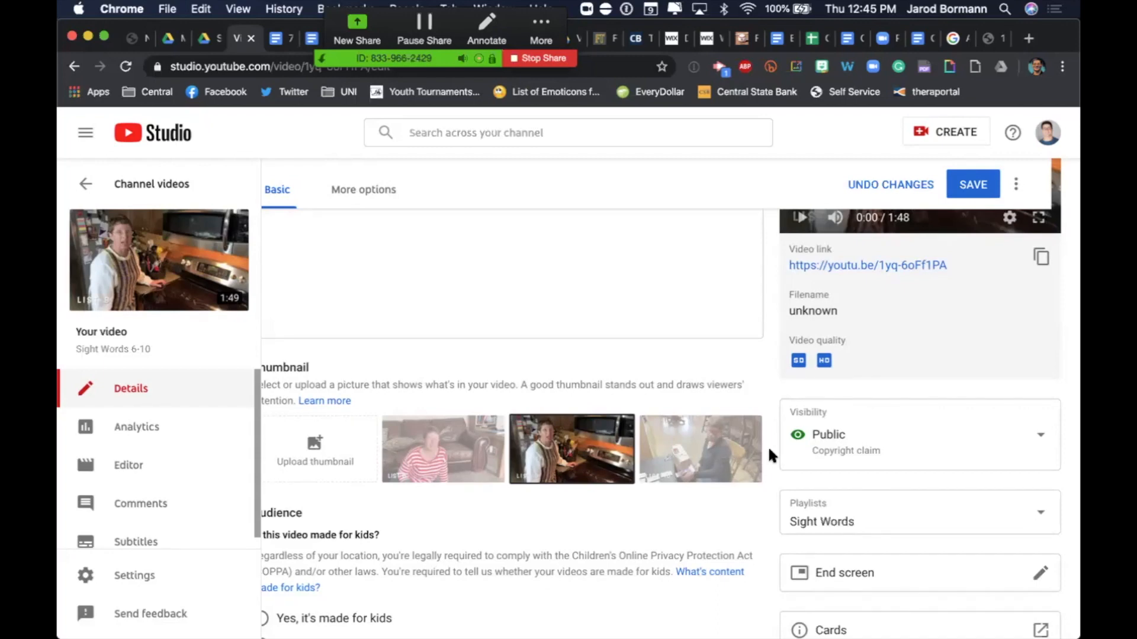
# - Set the video's audience to made for kids and save the changed video details
pyautogui.scroll(-5, 767, 530)
pyautogui.hscroll(-1, 768, 531)
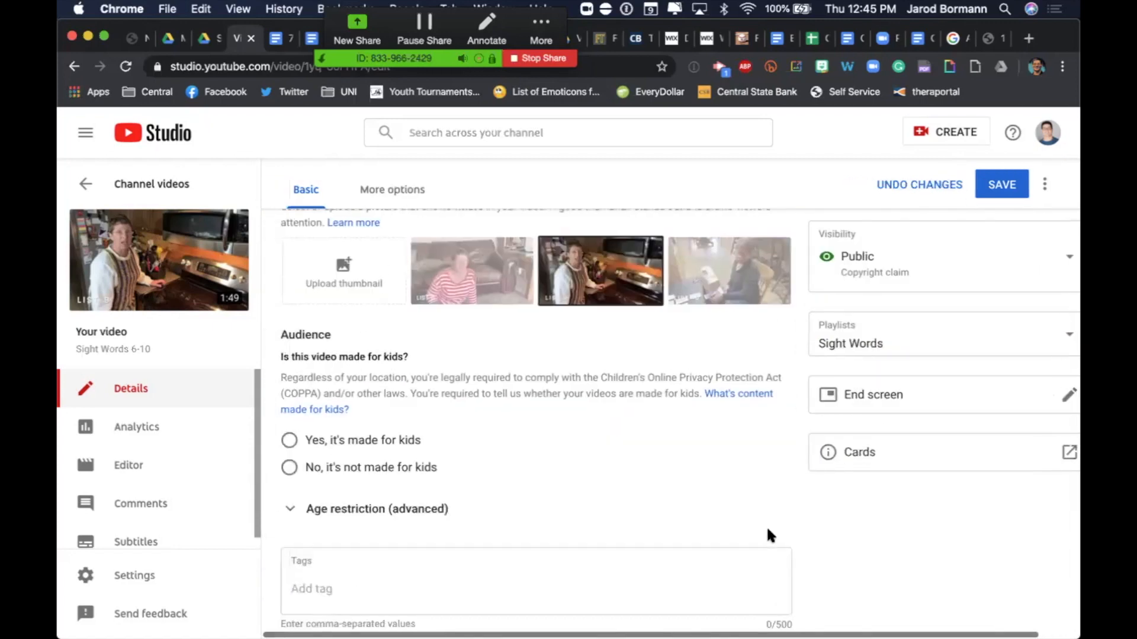
pyautogui.click(290, 441)
pyautogui.scroll(-3, 659, 478)
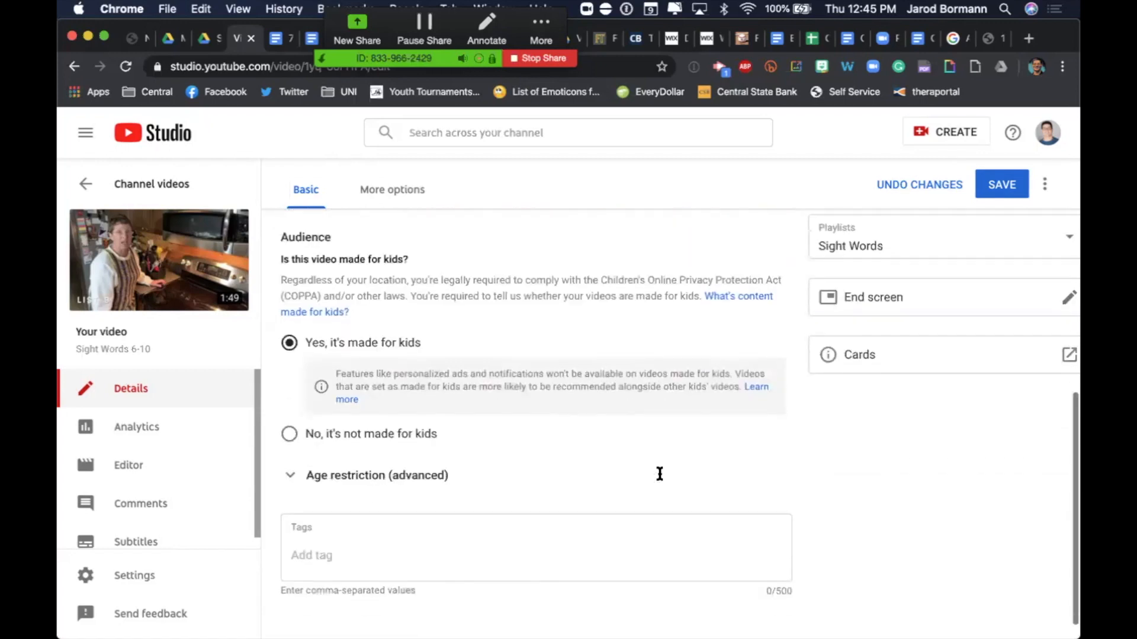
pyautogui.scroll(10, 658, 478)
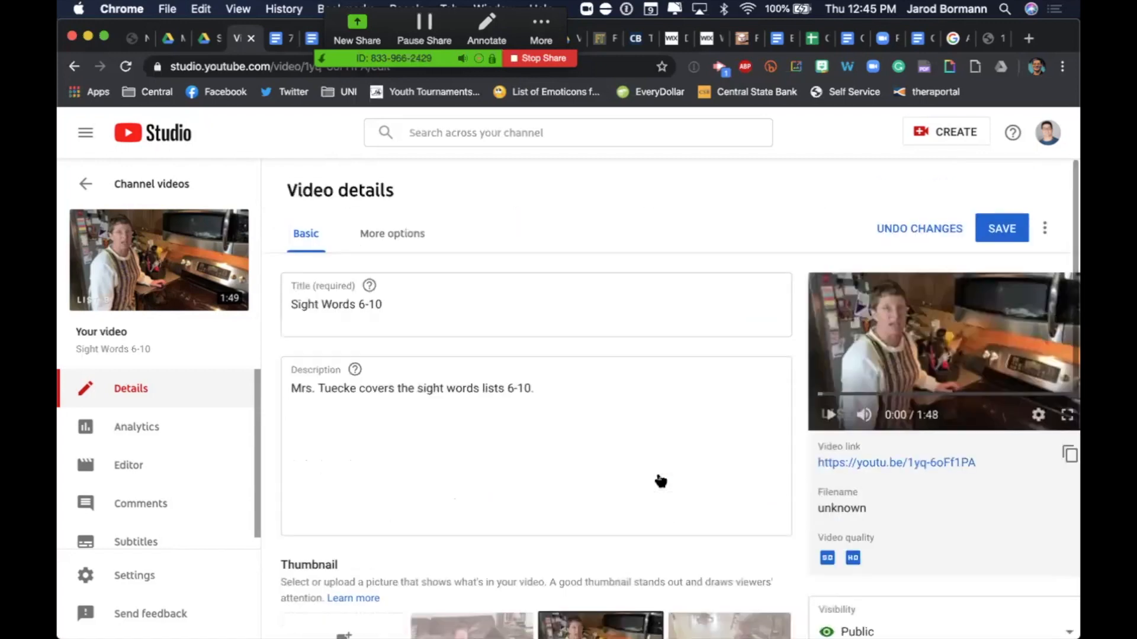
pyautogui.click(998, 228)
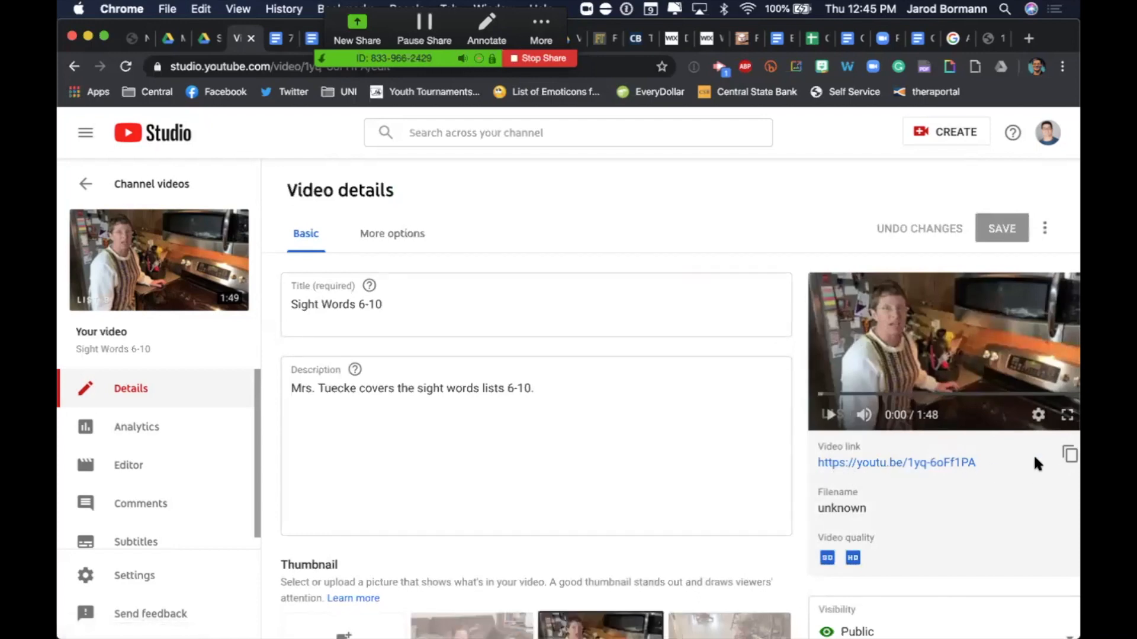
# - Copy the video's share link to the clipboard and open the video on YouTube
pyautogui.click(1067, 456)
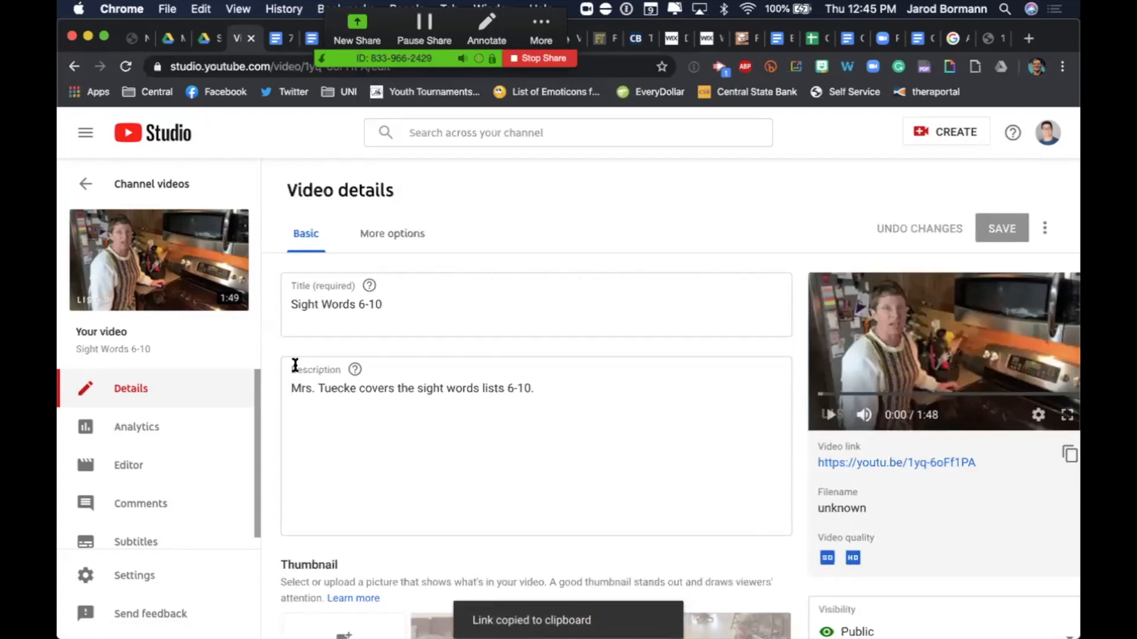
pyautogui.click(159, 264)
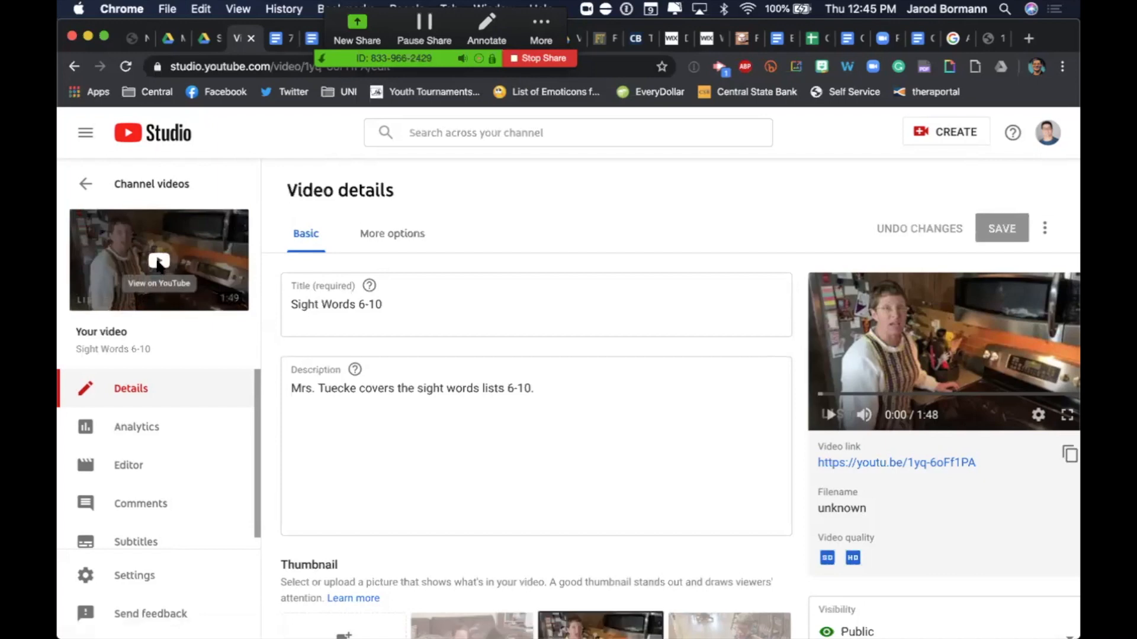